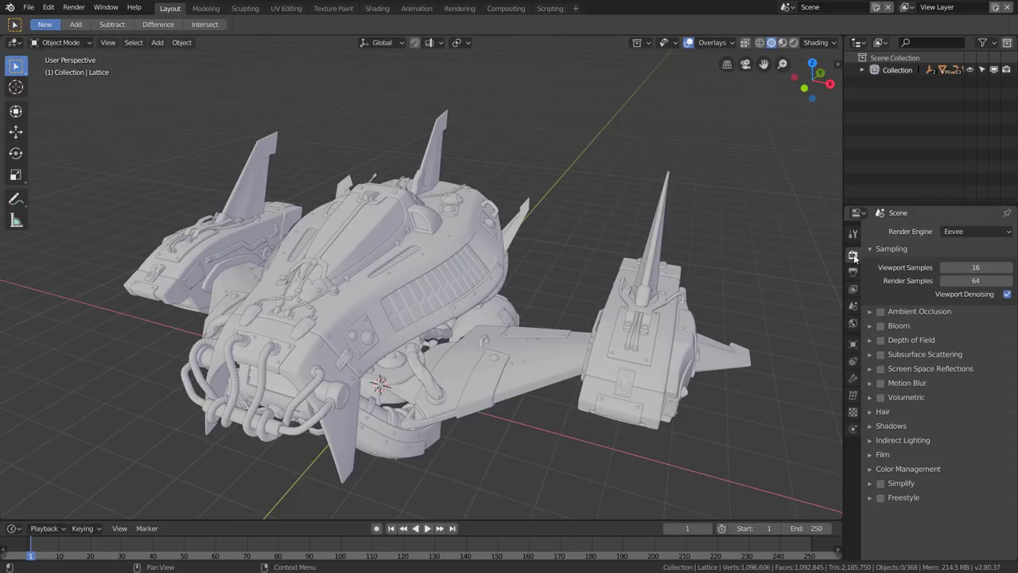
Change the Render Engine from Eevee to Workbench in Render Properties
left_click(977, 231)
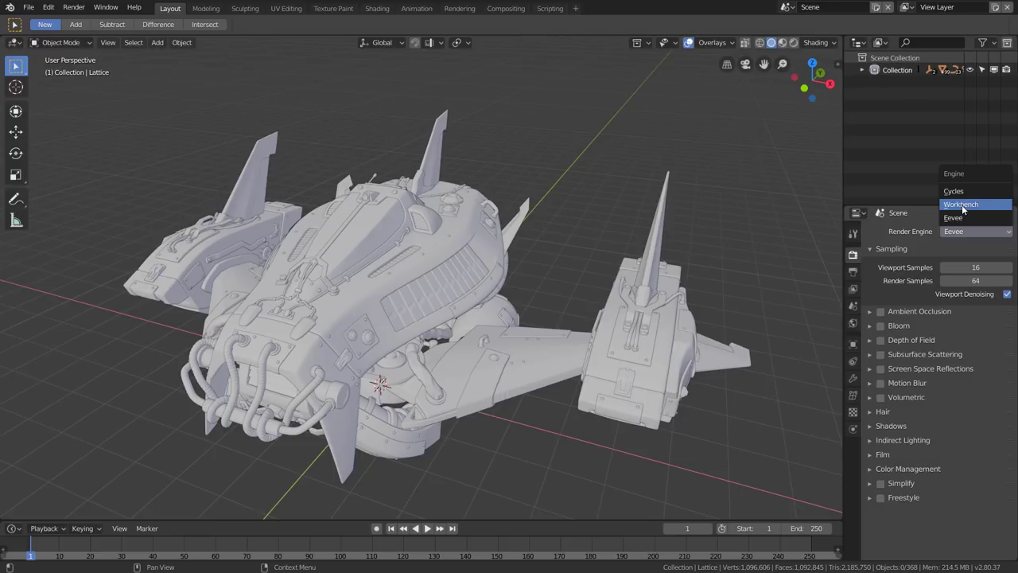
left_click(962, 204)
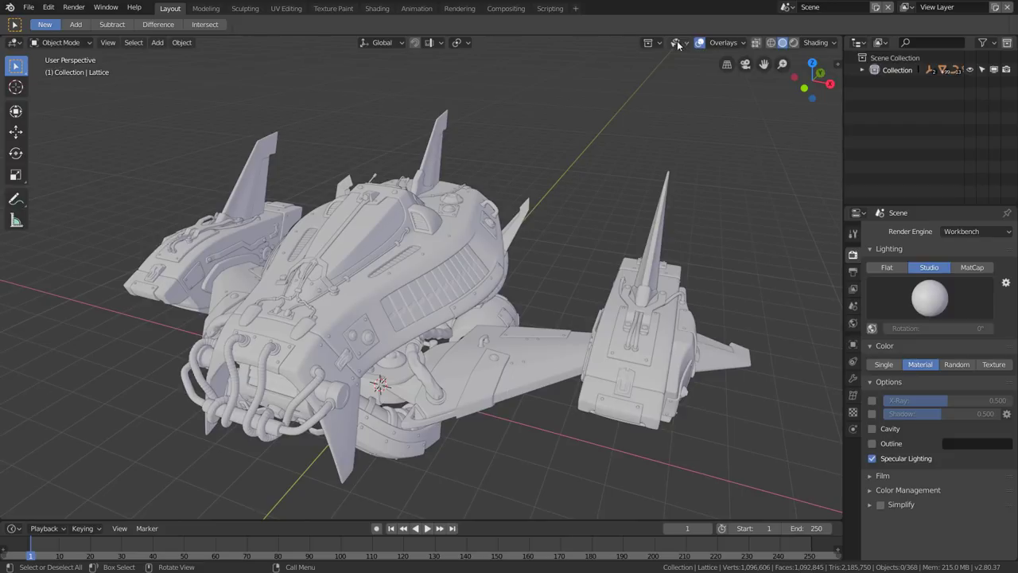
left_click(722, 43)
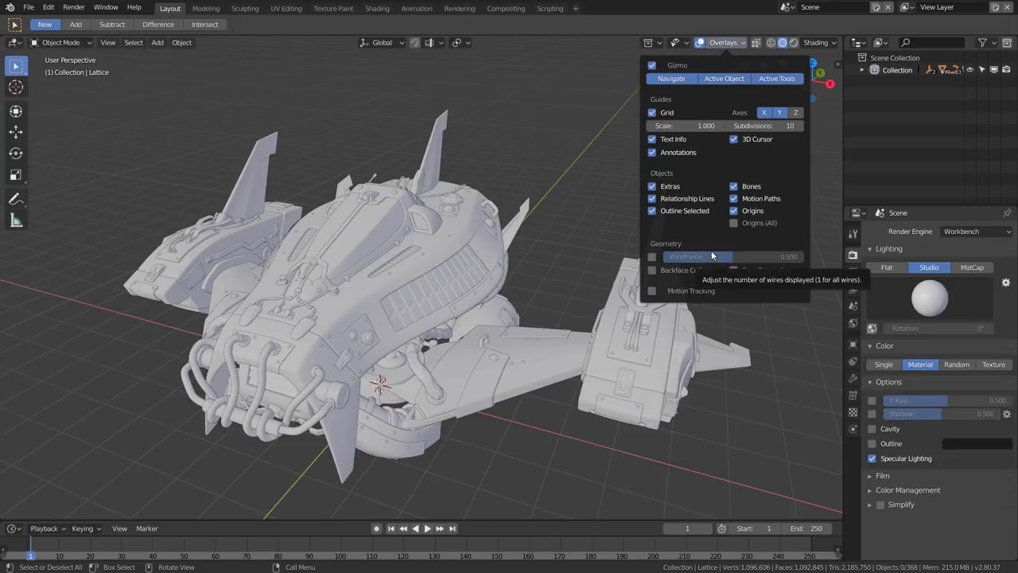
left_click(823, 44)
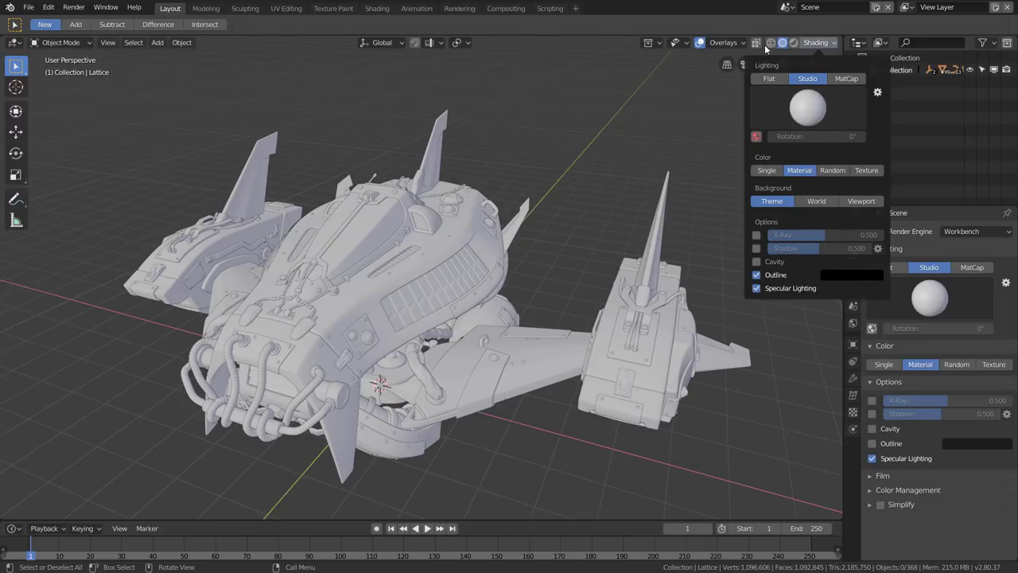
left_click(815, 44)
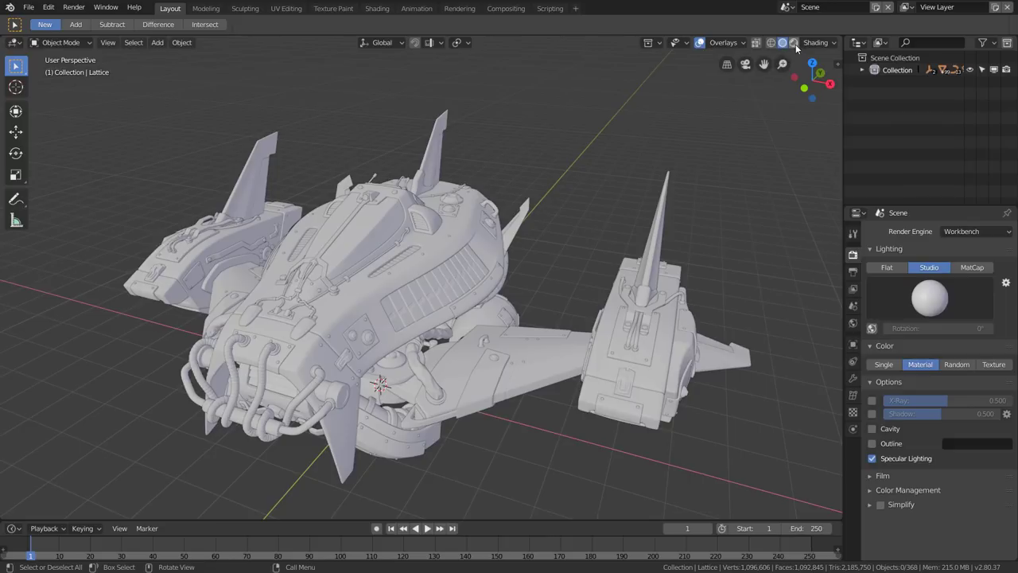
left_click(977, 231)
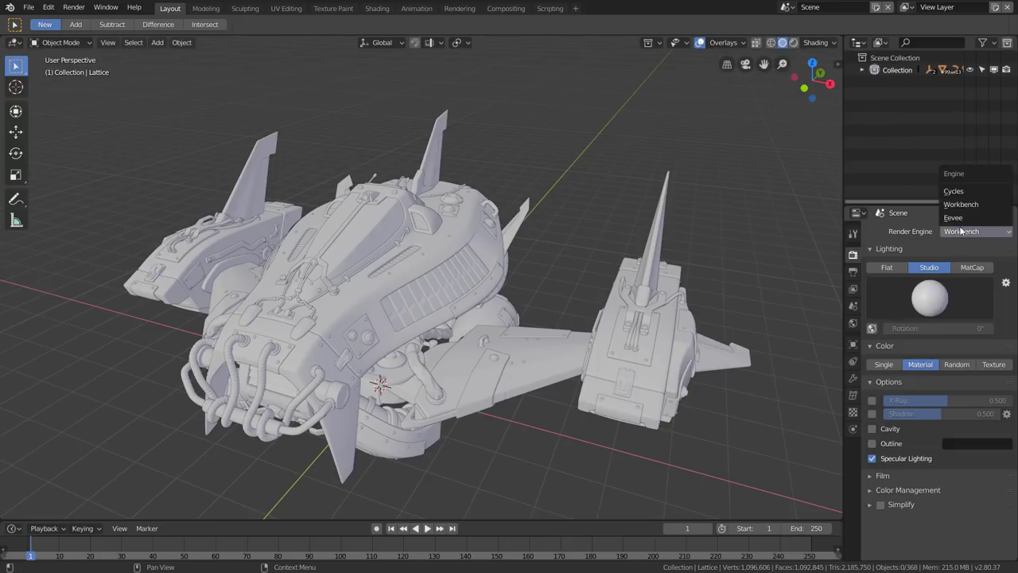
left_click(947, 195)
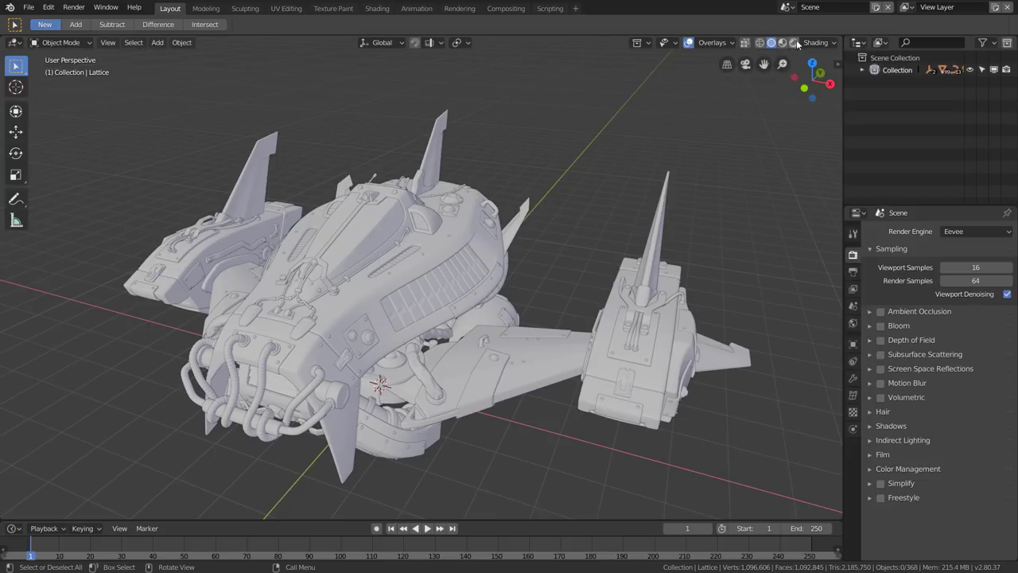
left_click(818, 42)
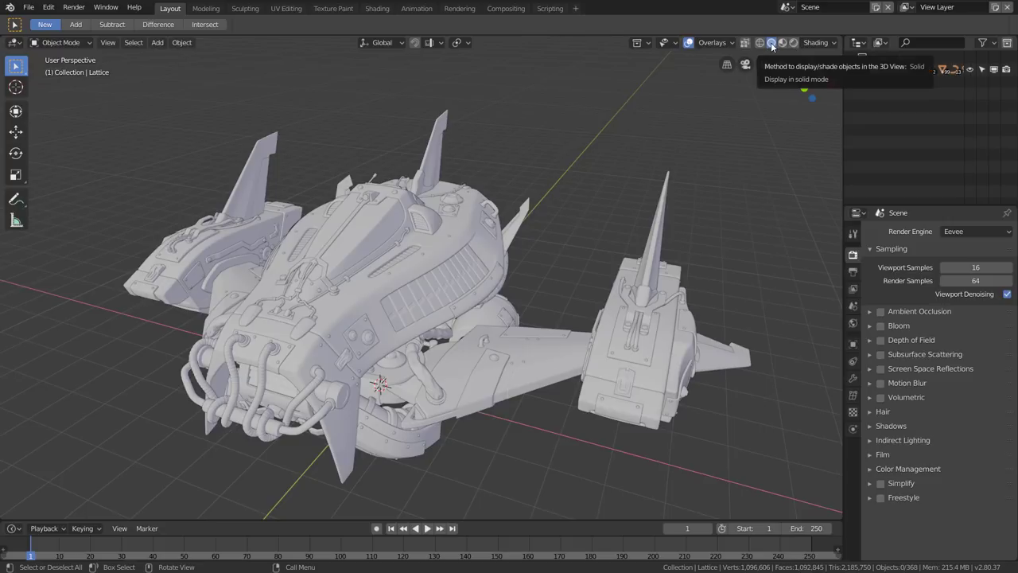
left_click(969, 231)
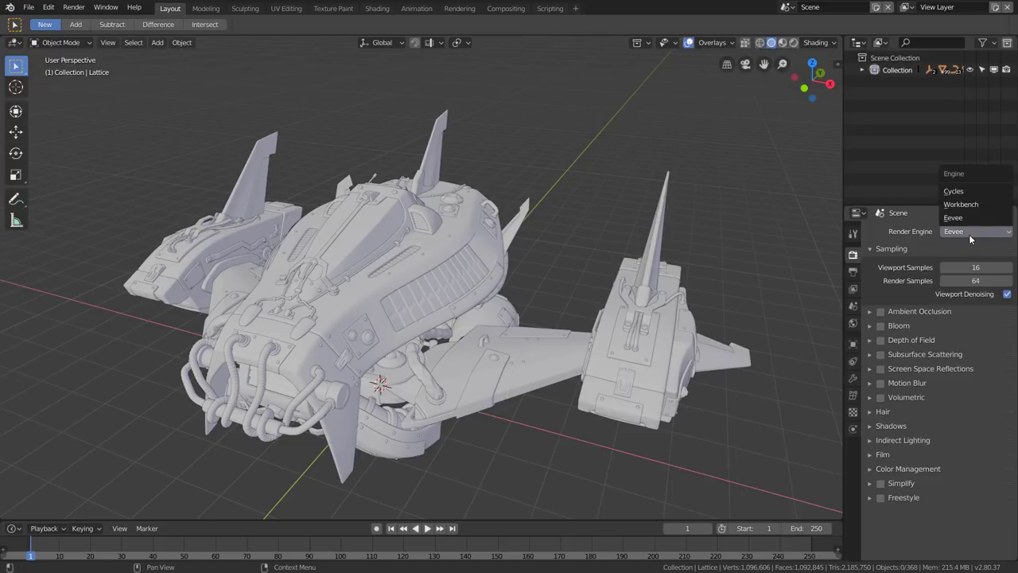
left_click(966, 204)
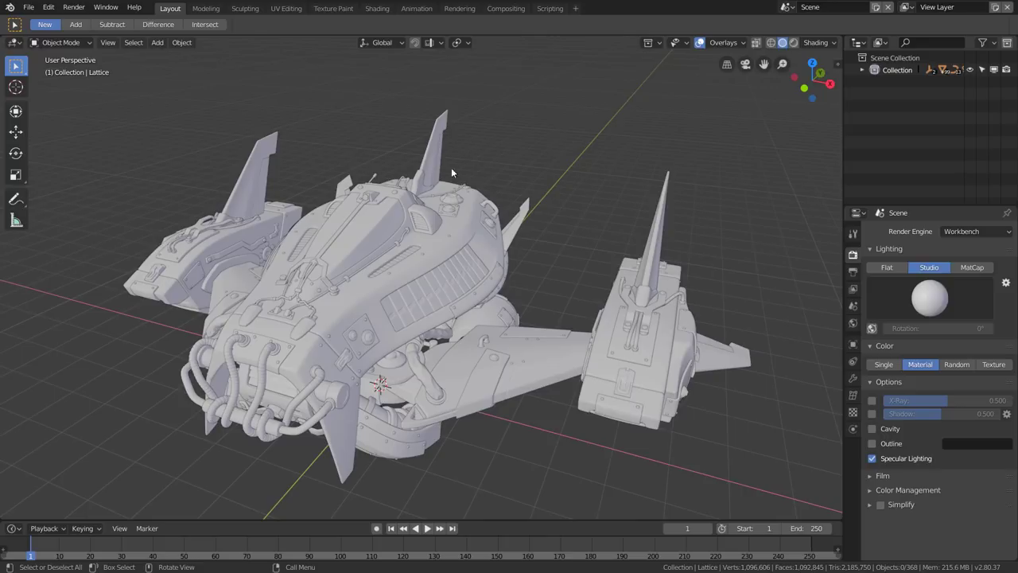
Orbit the ship and switch the viewport to wireframe shading, comparing it with solid
middle_click_drag(451, 167, 564, 137)
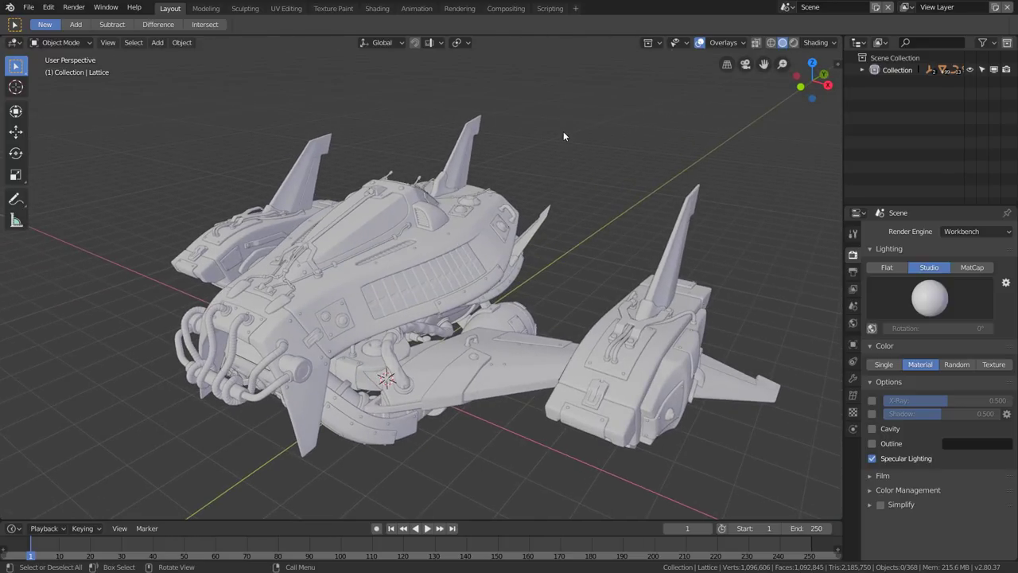
key("z")
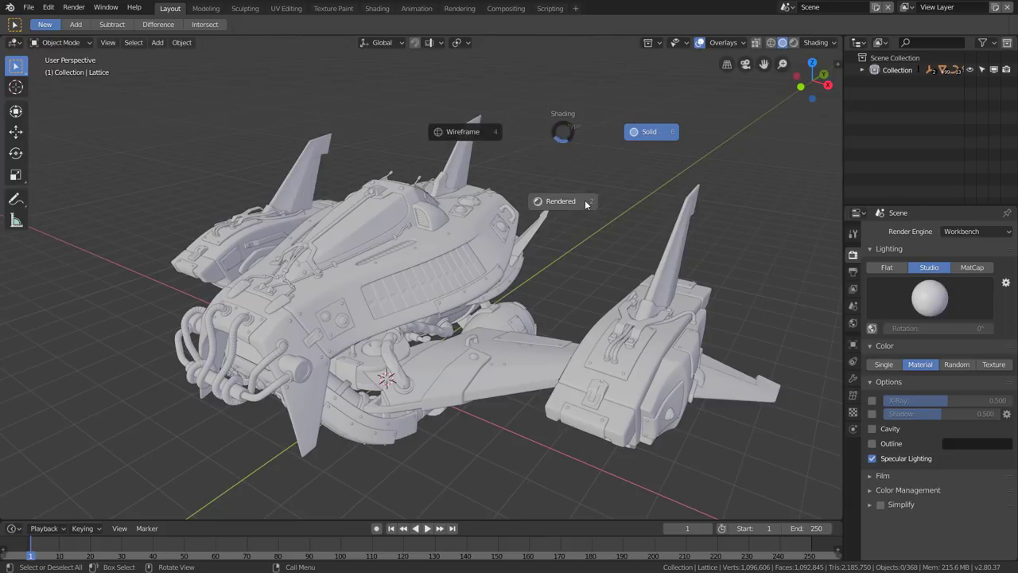
key("4")
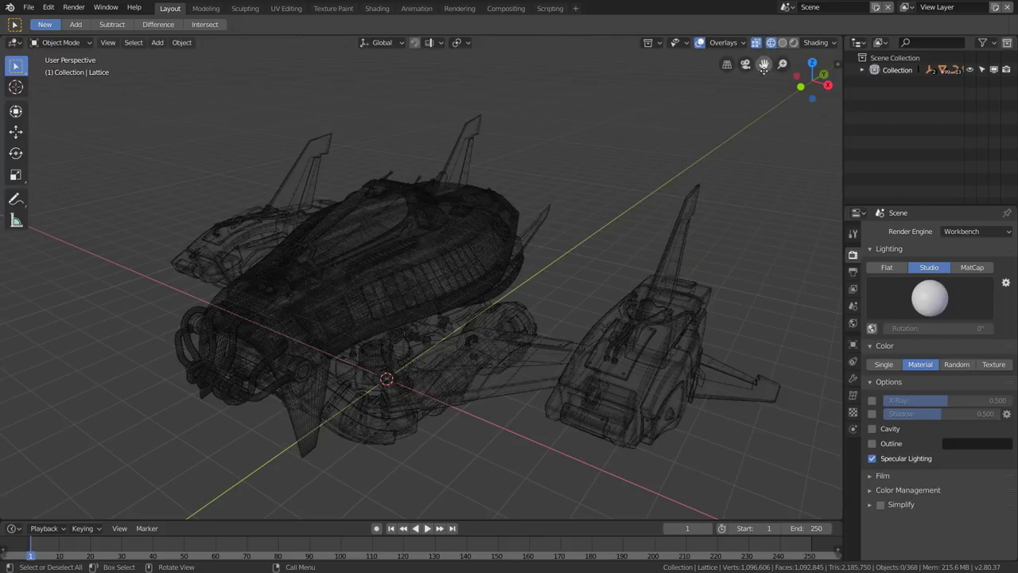
left_click(782, 42)
left_click(771, 42)
left_click(782, 42)
left_click(776, 43)
key("shift+z")
key("shift+z")
Toggle the X-ray see-through view and zoom in on the upper hull
left_click(756, 43)
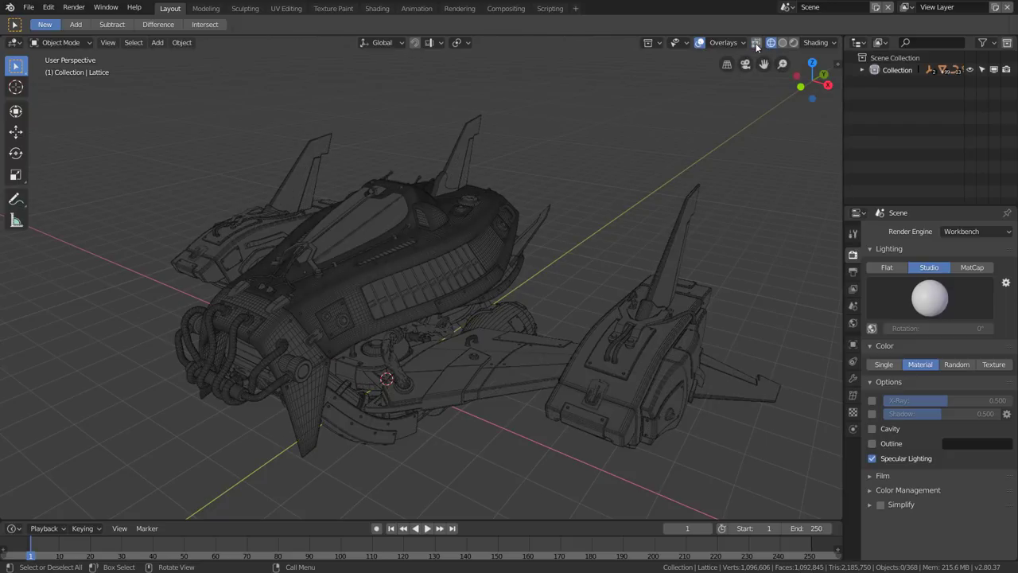
left_click(755, 43)
left_click(756, 43)
scroll(398, 254, "up", 4)
scroll(398, 255, "up", 1)
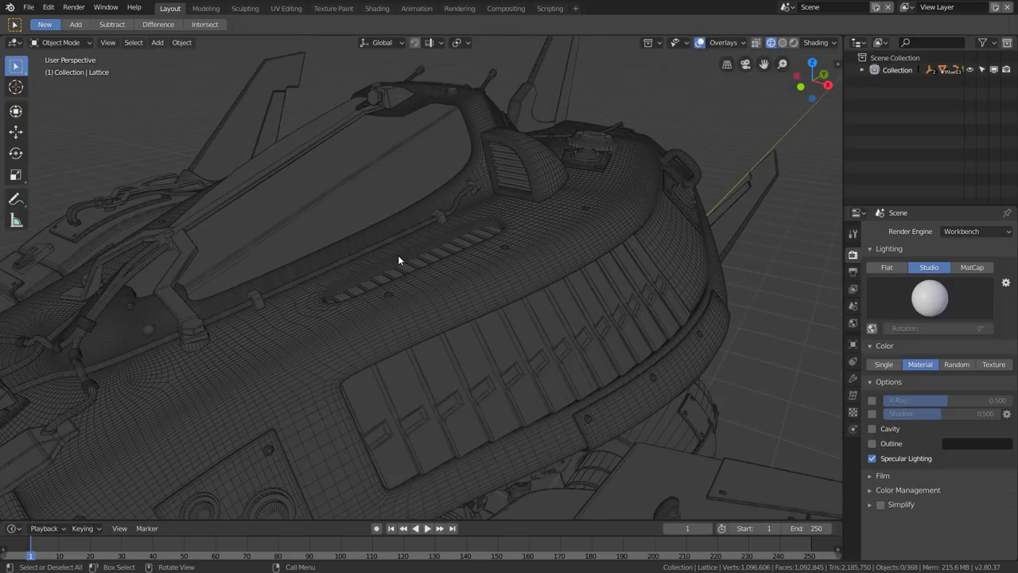
scroll(474, 256, "up", 2)
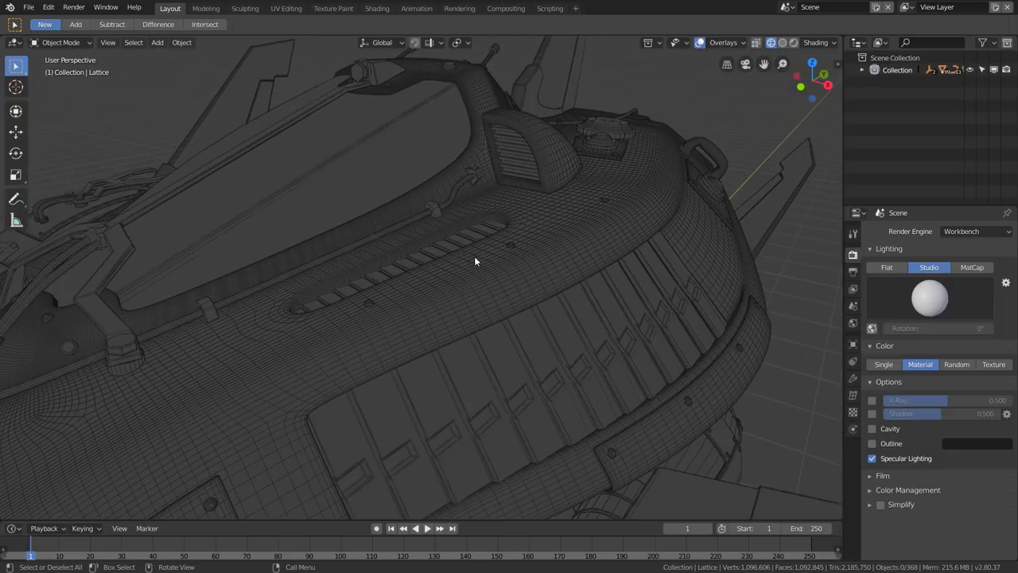
left_click(758, 43)
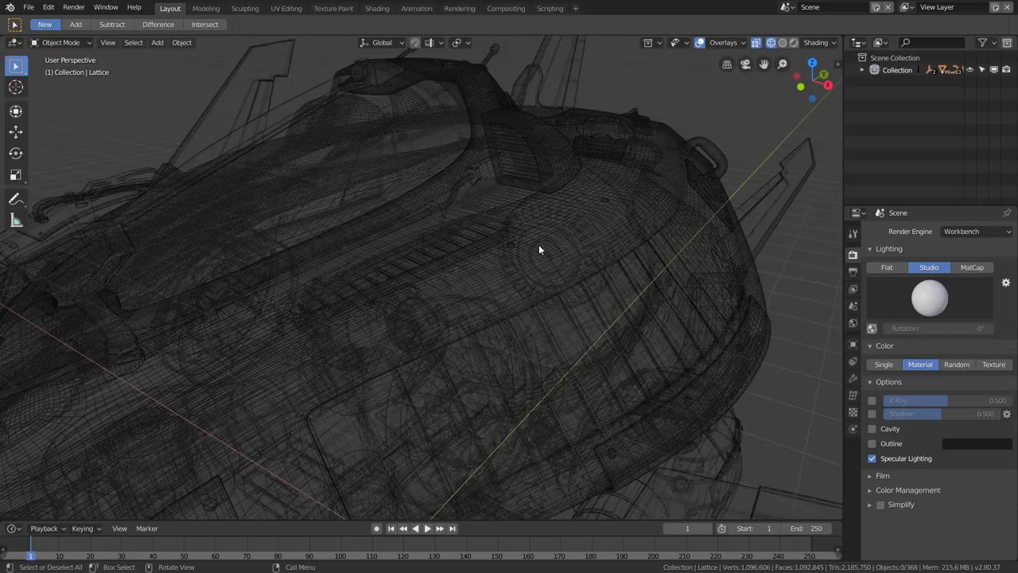
Orbit around the hull and switch the viewport to solid shading
mouse_move(538, 249)
middle_mouse_down()
mouse_move(429, 173)
mouse_move(496, 259)
middle_mouse_up()
mouse_move(558, 189)
middle_mouse_down()
mouse_move(552, 132)
mouse_move(753, 53)
middle_mouse_up()
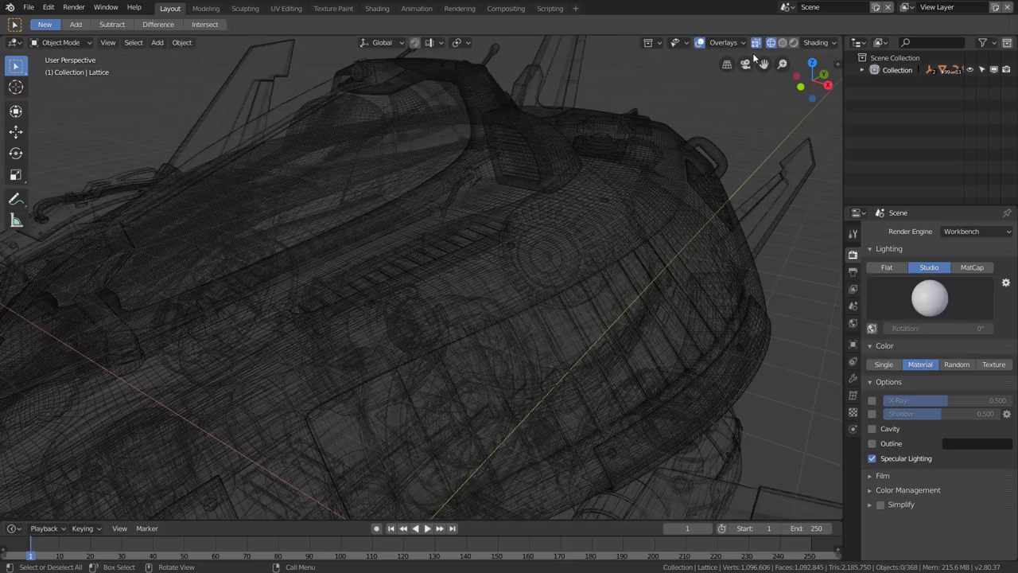
left_click(815, 43)
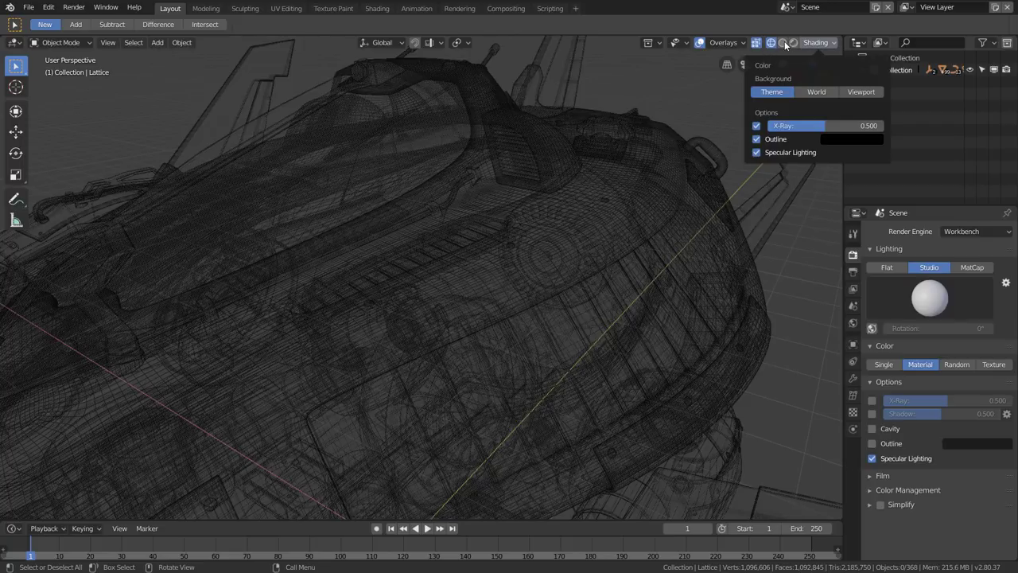
left_click(783, 42)
left_click(819, 43)
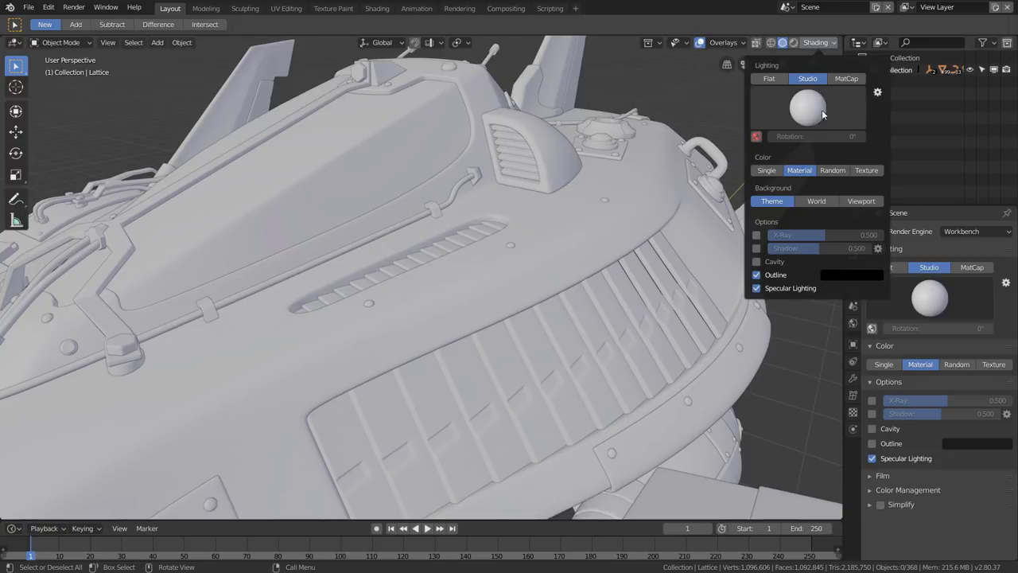
Return the viewport to wireframe shading and toggle wireframe X-ray on and off
left_click(772, 44)
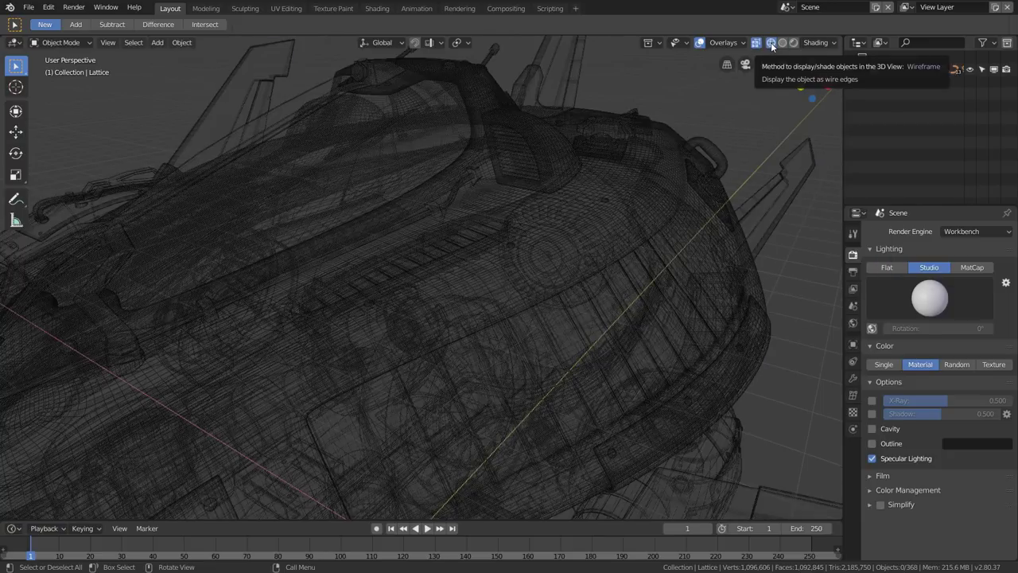
left_click(819, 44)
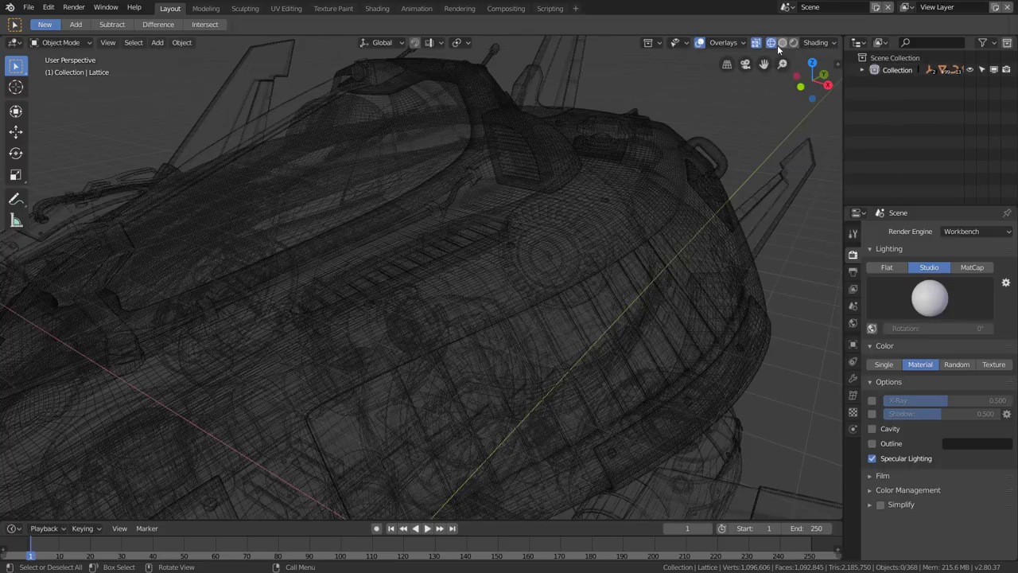
left_click(813, 43)
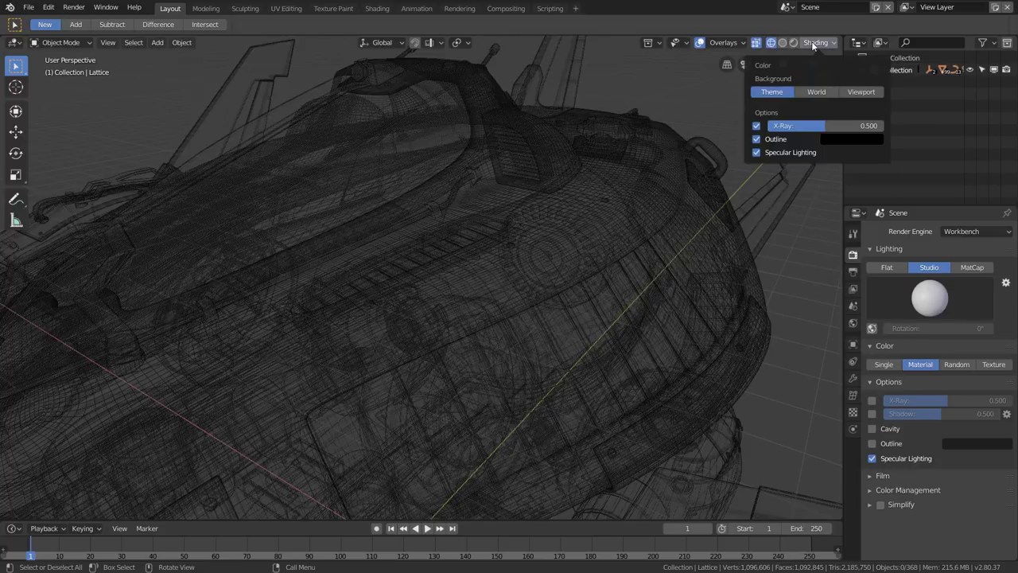
left_click(756, 128)
left_click(757, 127)
left_click(757, 127)
left_click(757, 128)
Set the wireframe X-ray strength in the Shading popover to 1.000
left_click(816, 42)
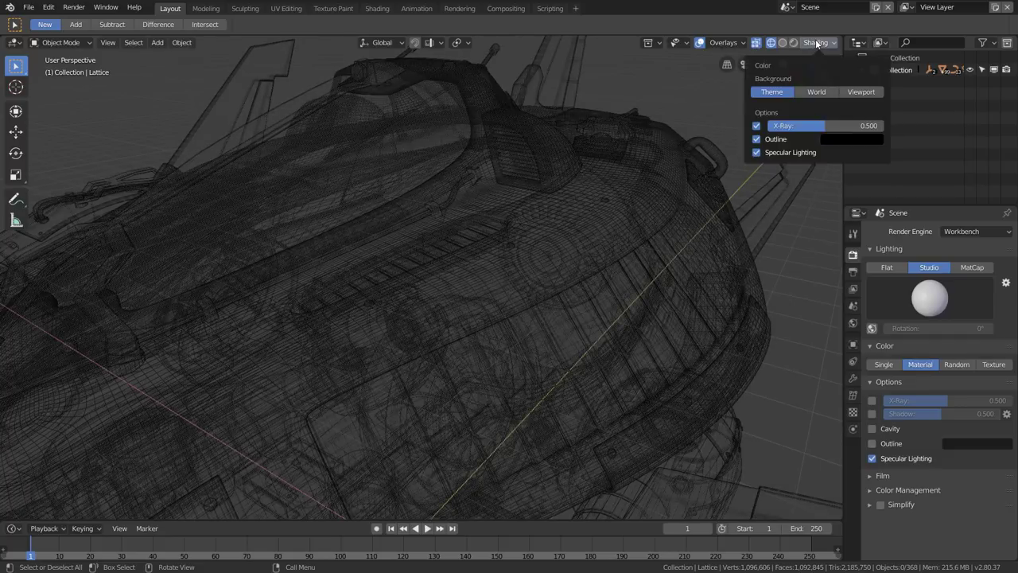
left_click(756, 126)
left_click(757, 126)
left_click(756, 125)
left_click(756, 125)
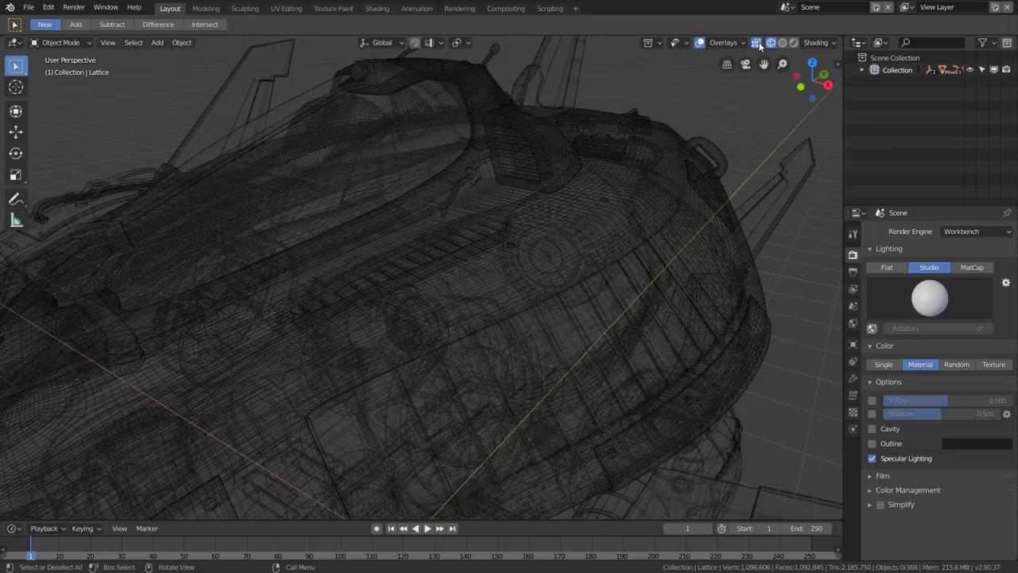
left_click(815, 42)
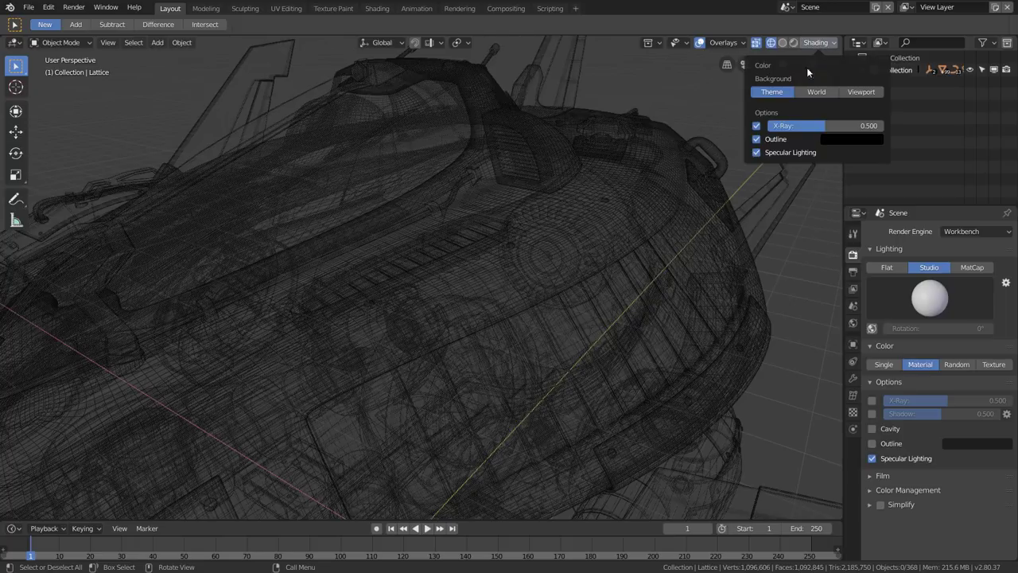
mouse_move(824, 125)
left_mouse_down()
mouse_move(883, 125)
mouse_move(767, 125)
left_mouse_up()
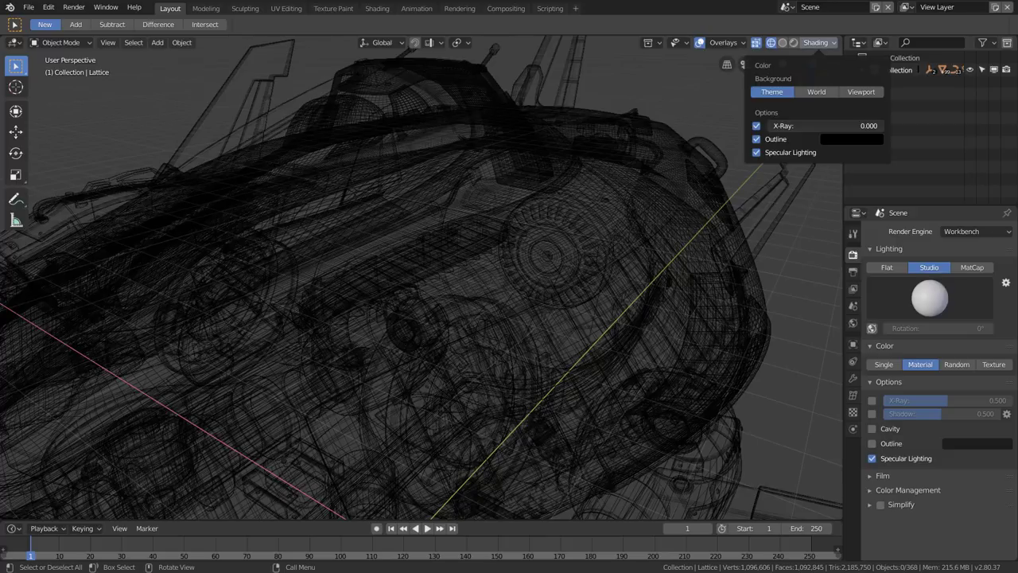
left_click_drag(770, 126, 882, 125)
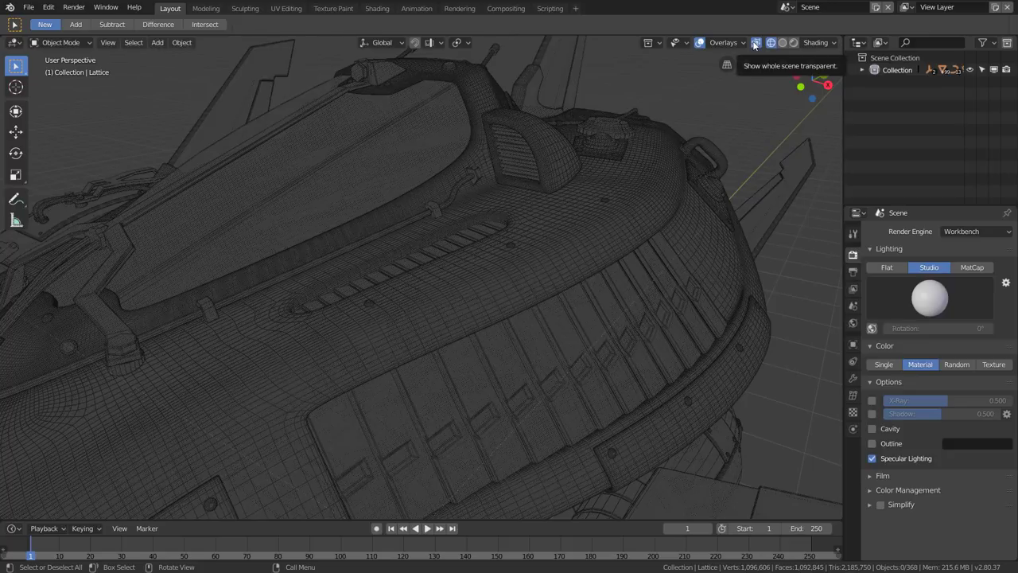
Select the retopology mesh, edit it with all vertices selected, and lower X-ray strength
left_click(557, 257)
key("Tab")
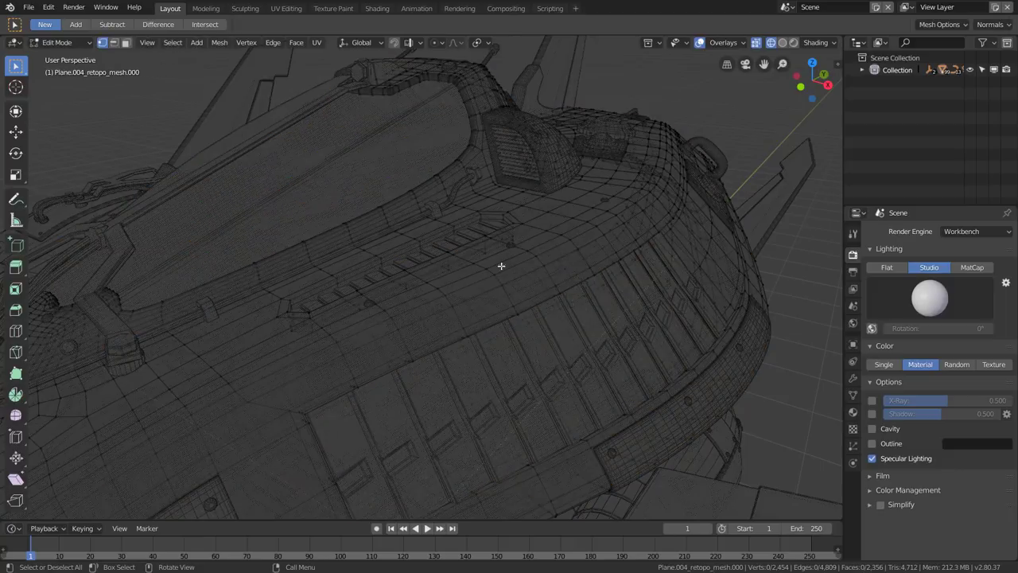
scroll(502, 266, "up", 2)
scroll(528, 282, "up", 2)
key("a")
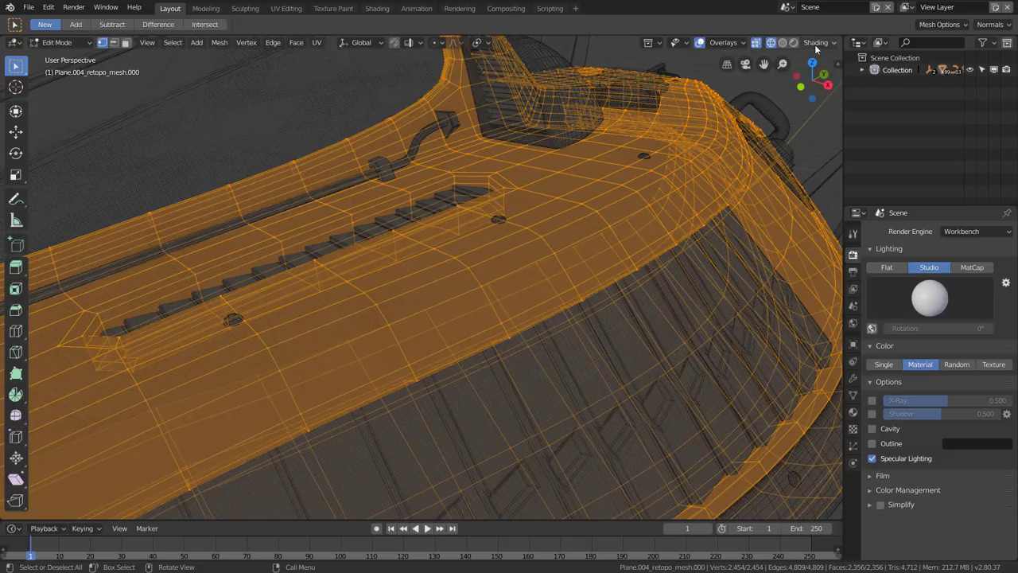
left_click(816, 43)
left_click_drag(872, 128, 800, 127)
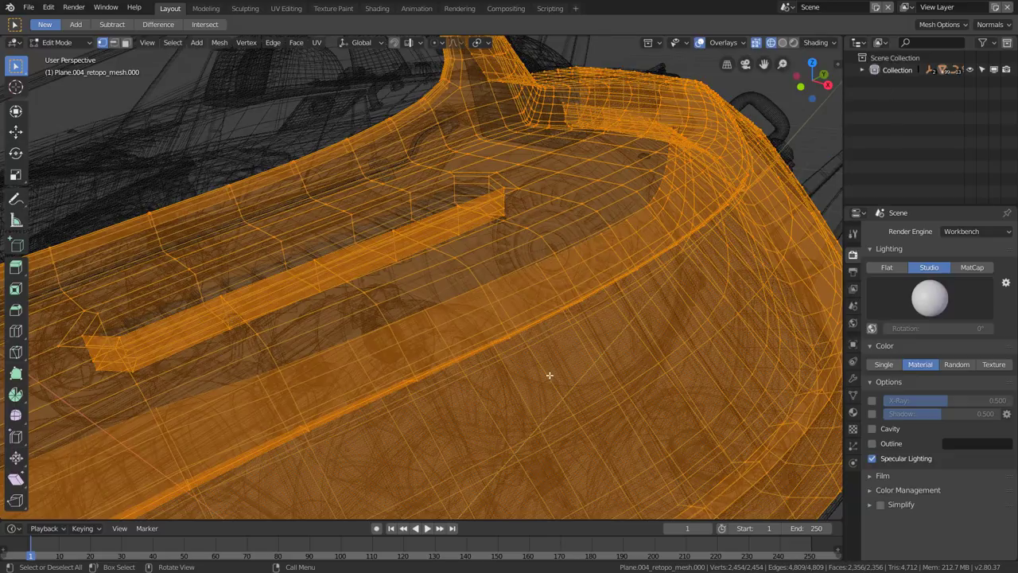
scroll(549, 375, "up", 3)
scroll(575, 390, "down", 4)
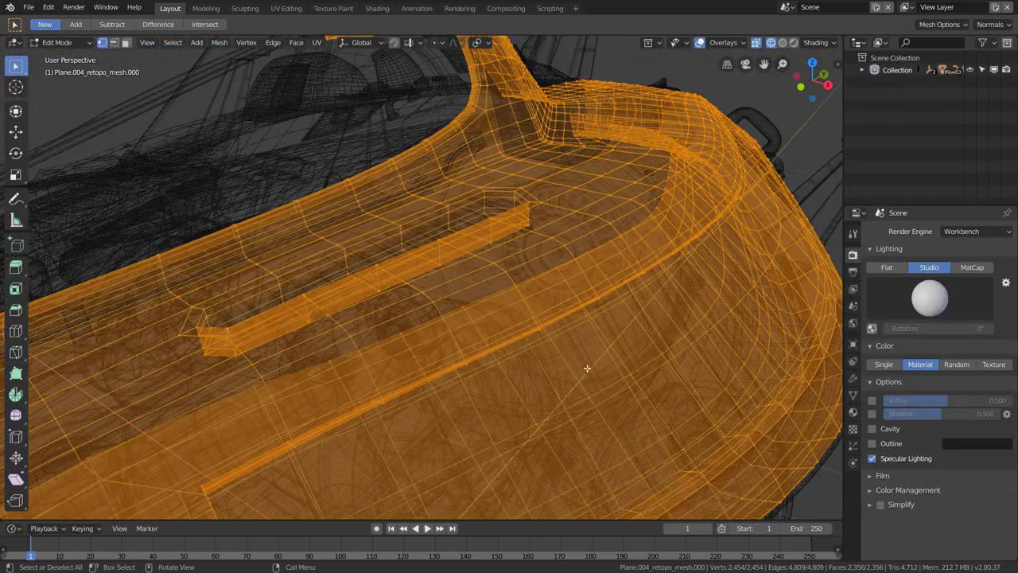
Re-enter Edit Mode on the hull mesh and raise X-ray strength to full
key("Tab")
middle_click_drag(572, 141, 657, 143)
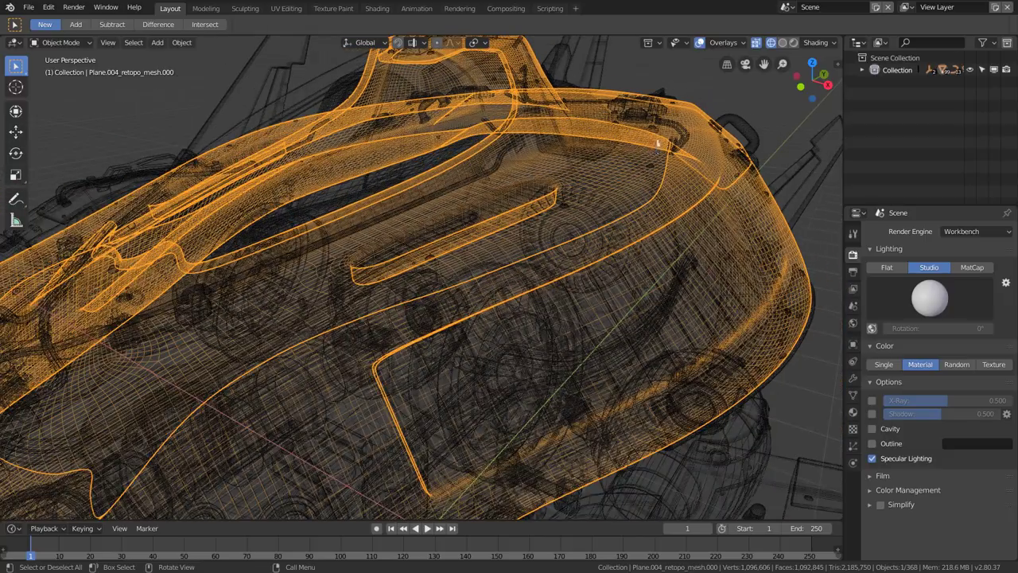
scroll(533, 186, "up", 5)
key("Tab")
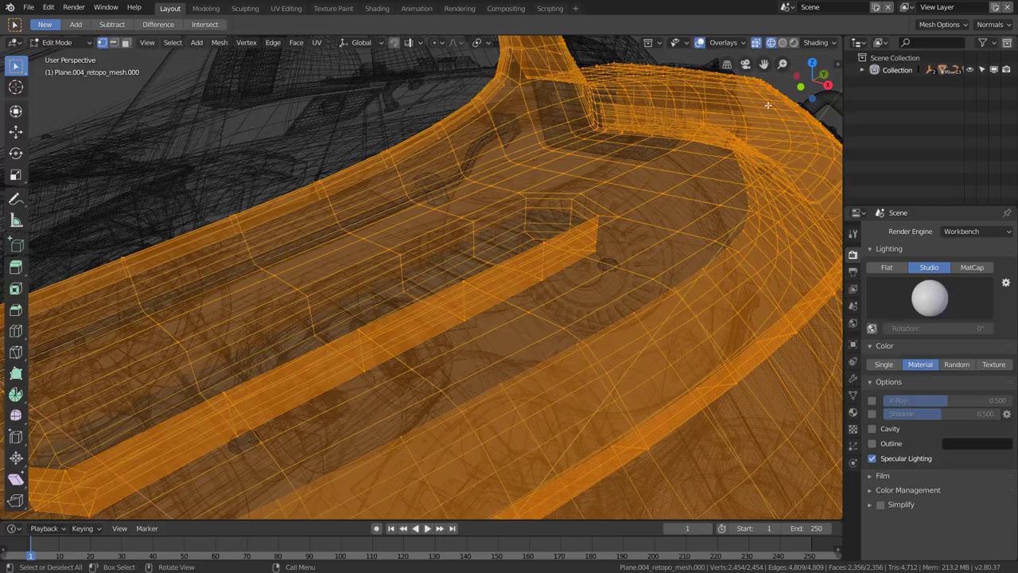
left_click(817, 43)
left_click_drag(800, 125, 881, 125)
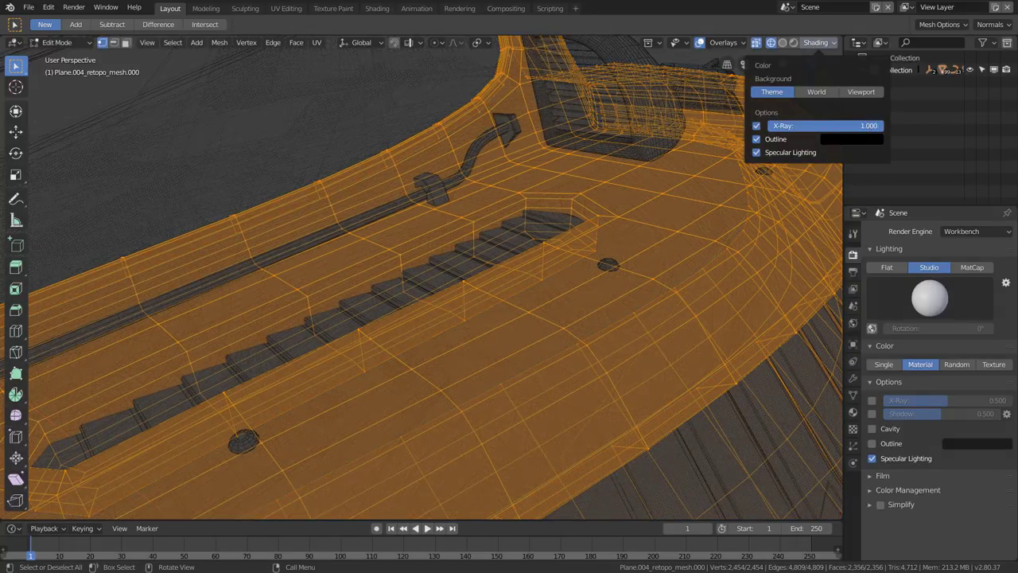
Toggle X-ray off and on while reducing its strength to compare
left_click(757, 128)
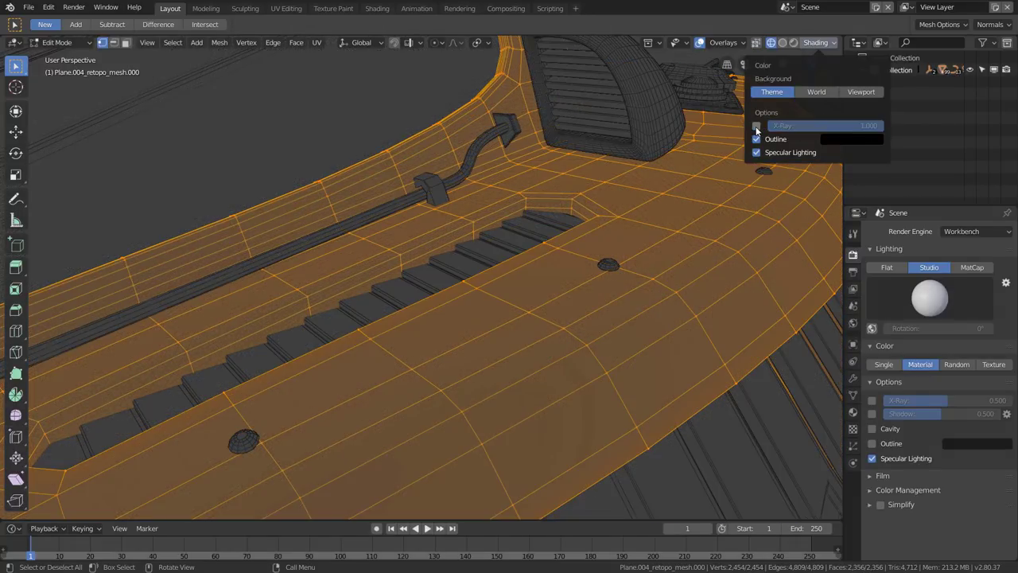
left_click(757, 127)
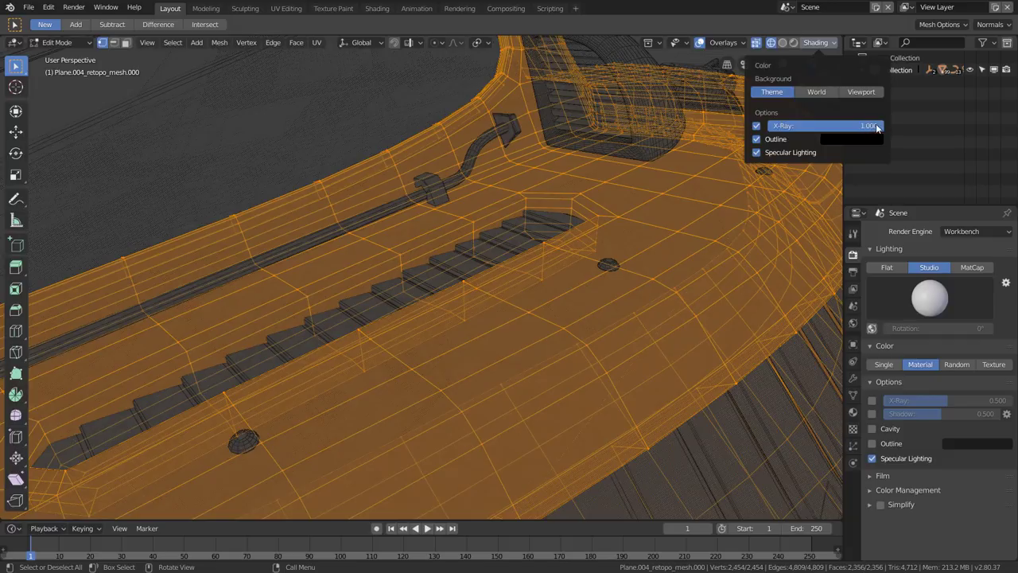
left_click_drag(876, 125, 764, 126)
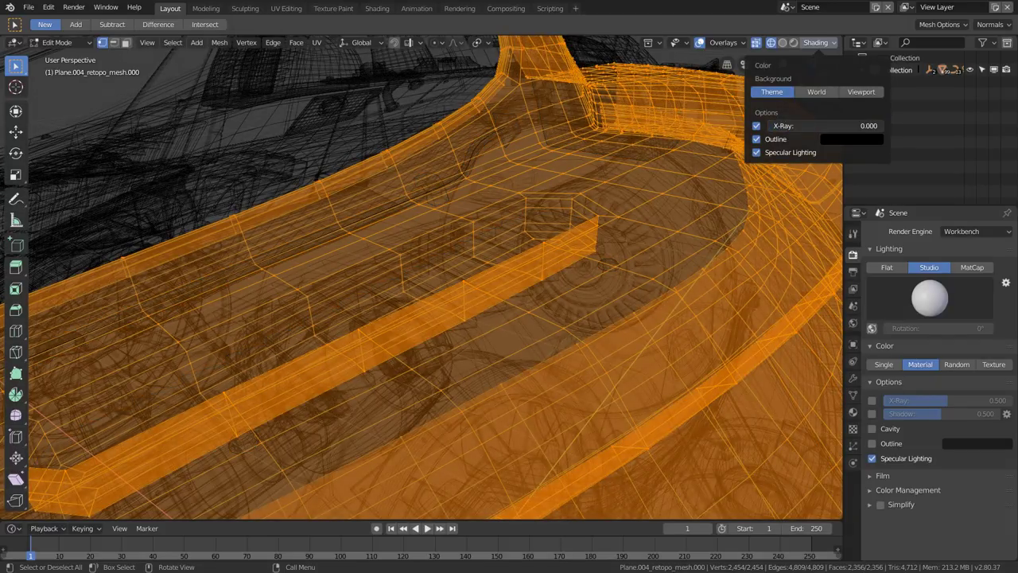
left_click(756, 128)
left_click(756, 127)
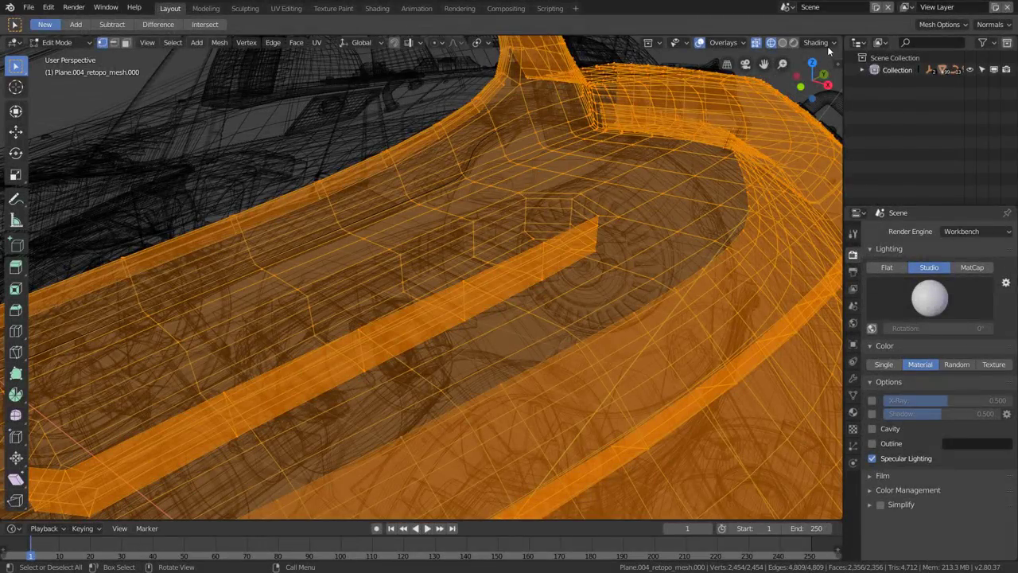
Turn X-ray off and return to Object Mode to view the whole hull
left_click(827, 43)
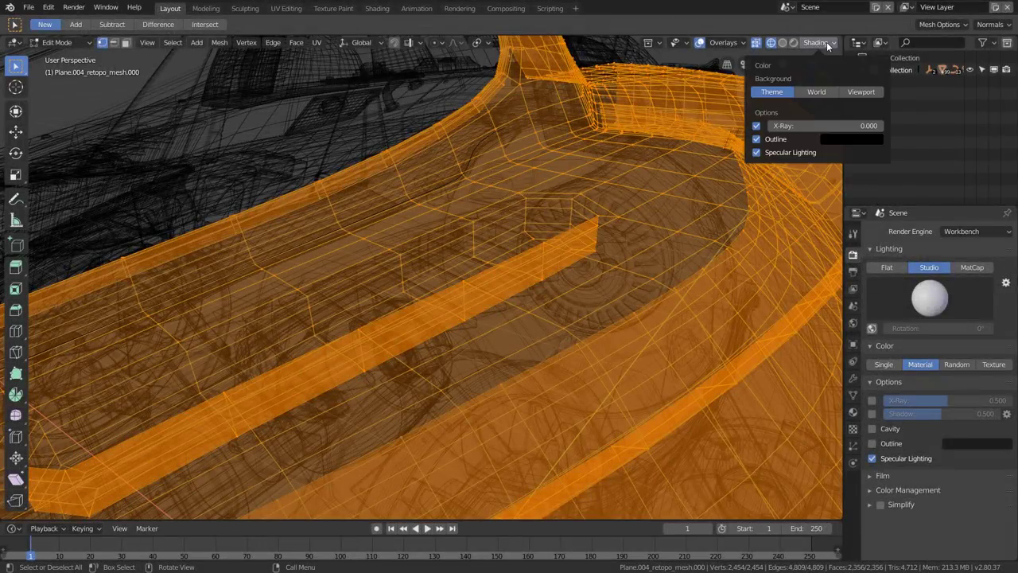
left_click(757, 126)
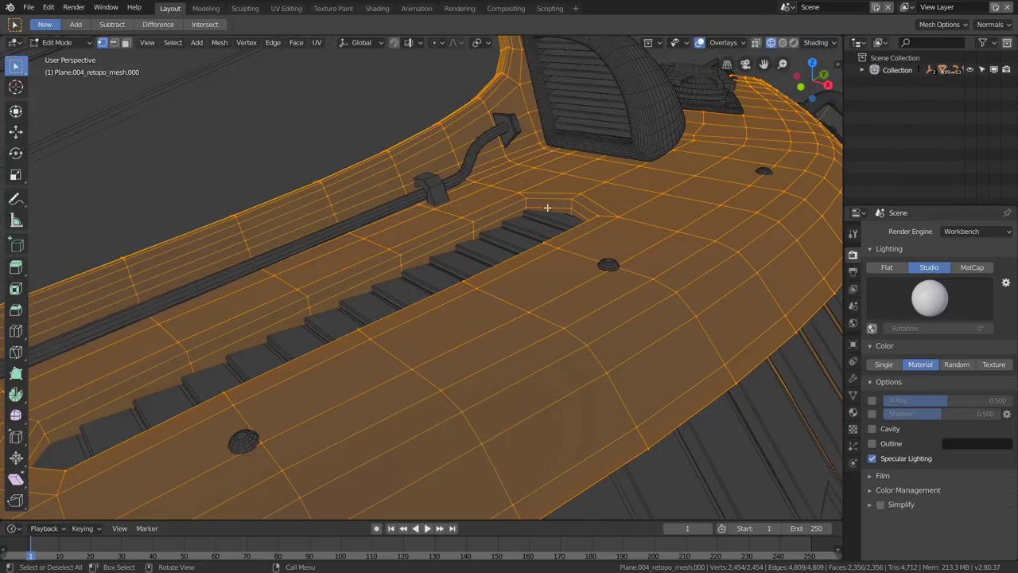
key("Tab")
mouse_move(636, 195)
middle_mouse_down()
mouse_move(641, 137)
mouse_move(612, 238)
mouse_move(580, 292)
mouse_move(520, 289)
mouse_move(471, 320)
middle_mouse_up()
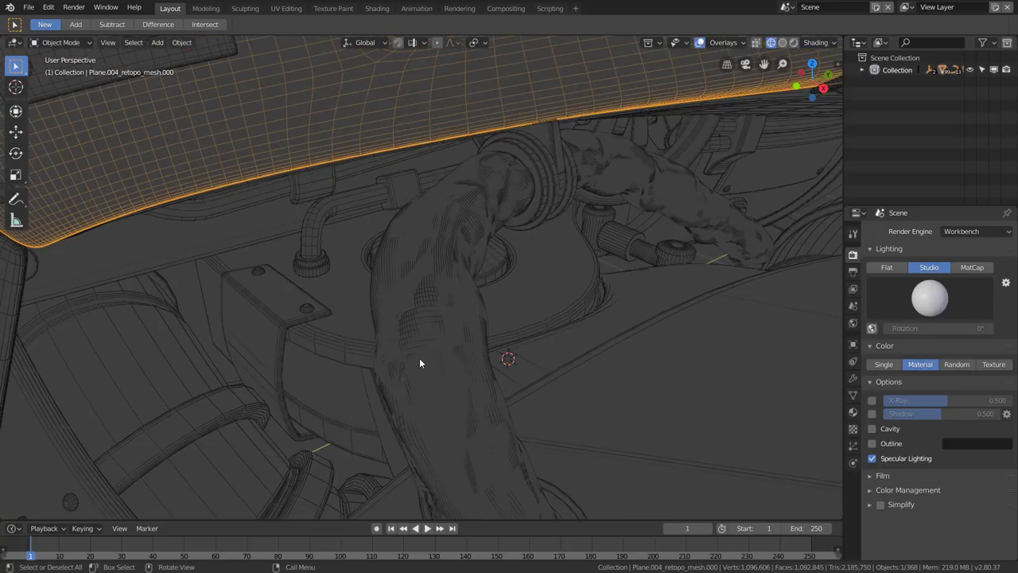
View the hull from above and toggle viewport overlays off and back on
mouse_move(628, 230)
middle_mouse_down()
mouse_move(625, 278)
mouse_move(602, 303)
mouse_move(634, 287)
mouse_move(461, 337)
mouse_move(522, 296)
mouse_move(609, 302)
mouse_move(631, 286)
middle_mouse_up()
scroll(624, 273, "down", 3)
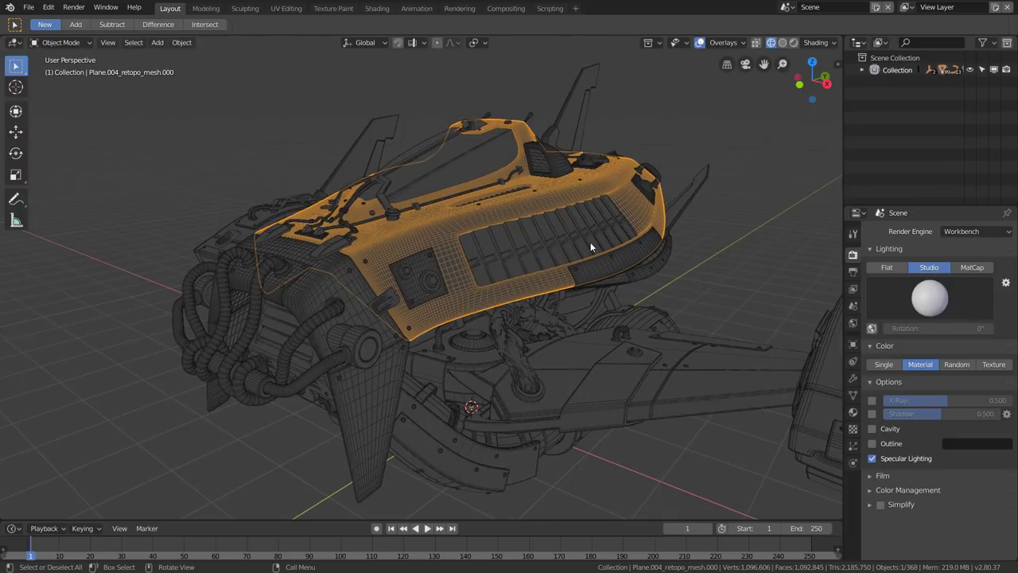
left_click(700, 44)
left_click(701, 44)
left_click(727, 45)
Set the overlay Wireframe value to 0 to remove lines from other objects
scroll(501, 242, "up", 2)
scroll(494, 238, "up", 2)
scroll(495, 238, "up", 2)
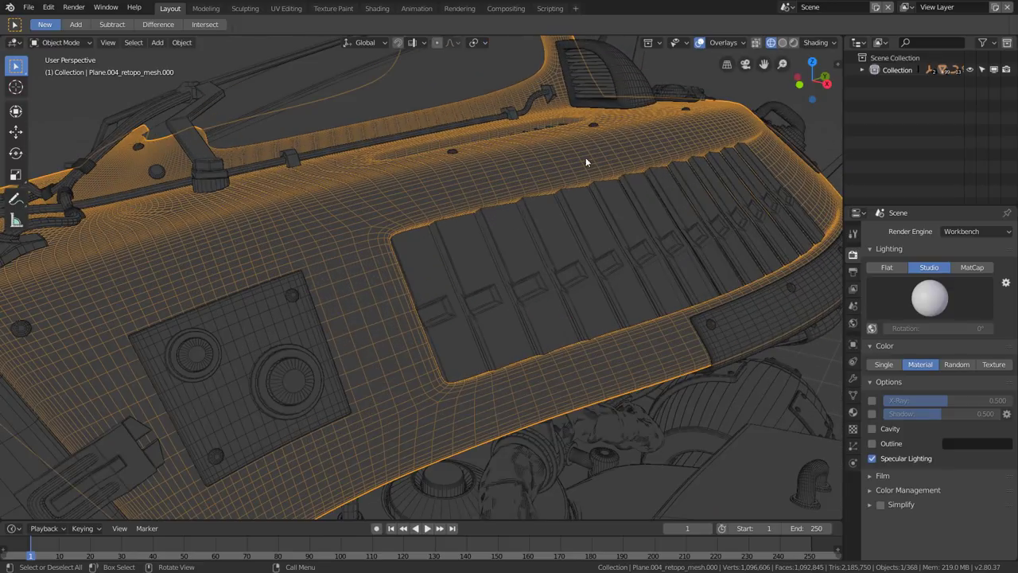
left_click(724, 42)
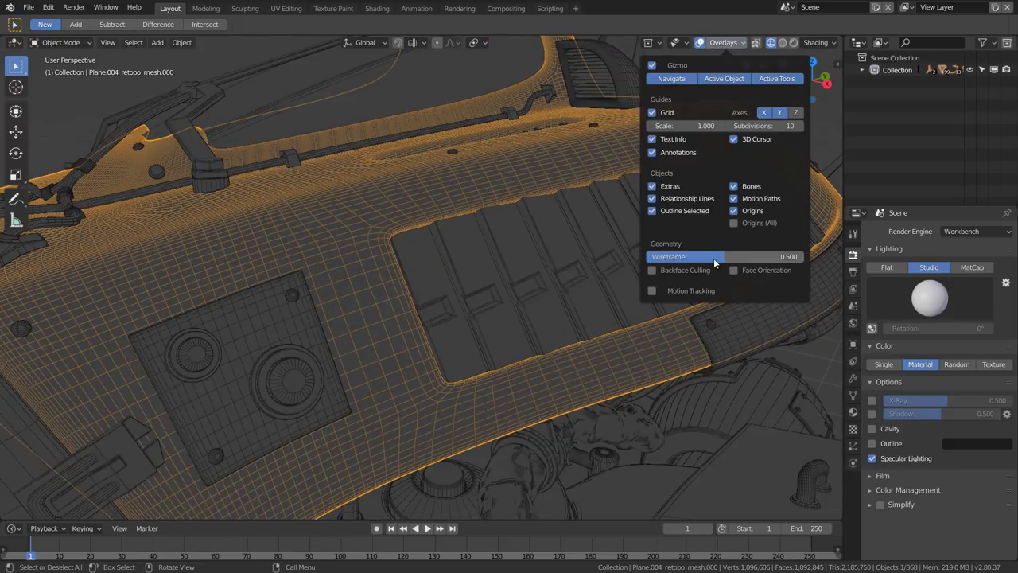
left_click_drag(730, 255, 718, 256)
mouse_move(723, 255)
left_mouse_down()
mouse_move(646, 256)
mouse_move(802, 256)
left_mouse_up()
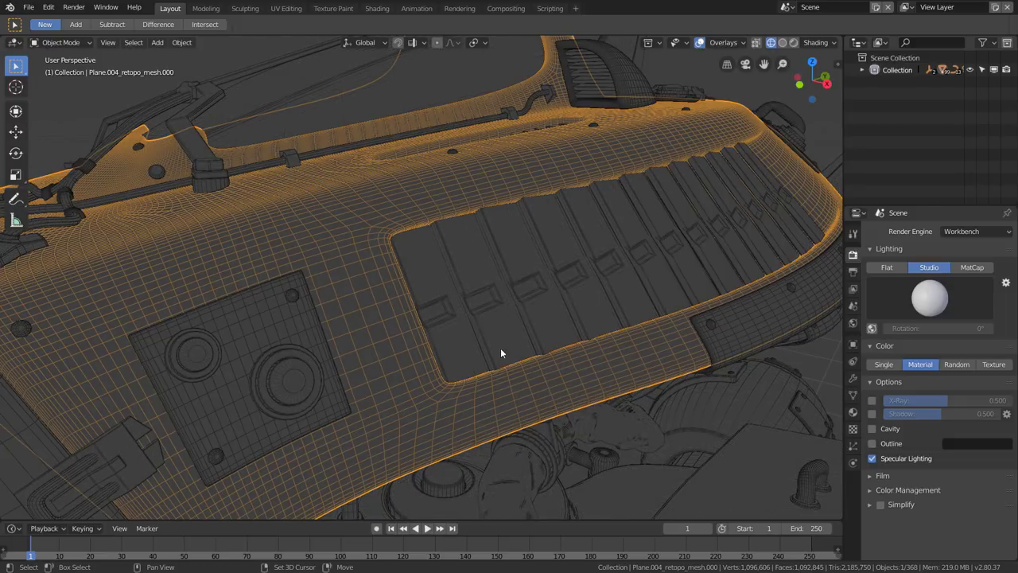
mouse_move(501, 348)
middle_mouse_down()
mouse_move(492, 225)
mouse_move(564, 219)
mouse_move(528, 228)
mouse_move(548, 219)
middle_mouse_up()
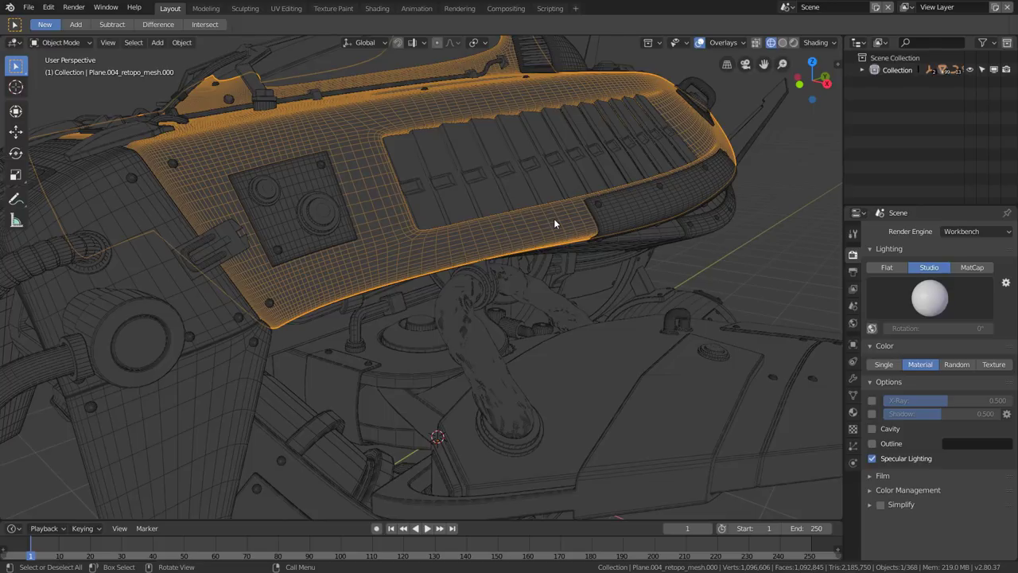
Raise the overlay Wireframe value to 1.000 so every object shows dense mesh lines
left_click(734, 44)
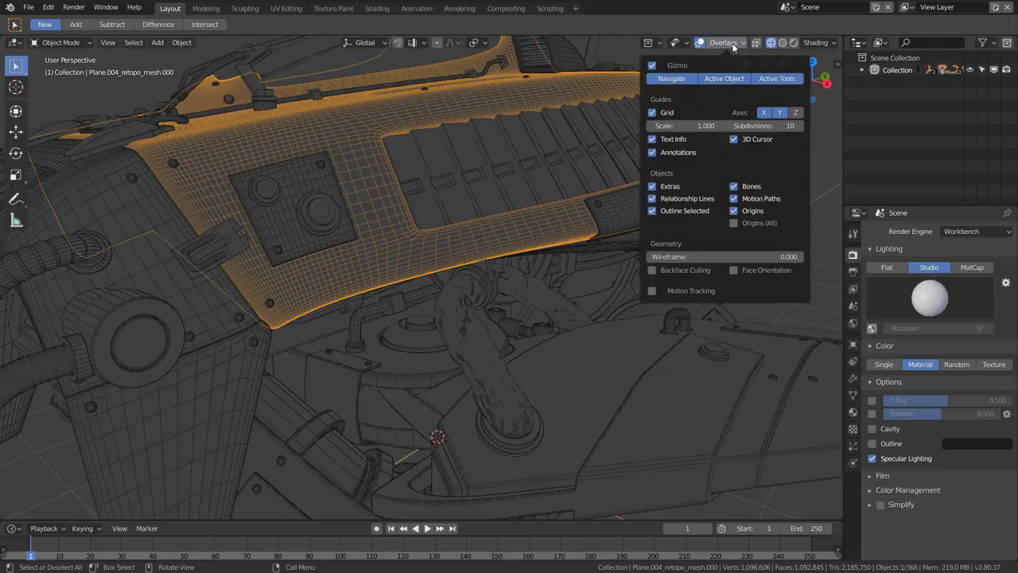
left_click_drag(660, 256, 803, 256)
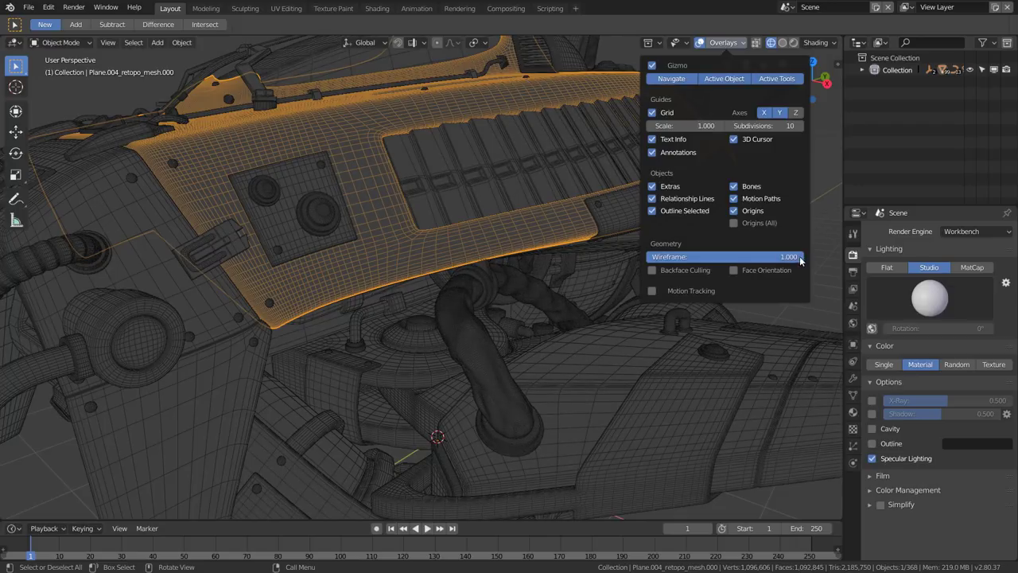
scroll(469, 357, "up", 4)
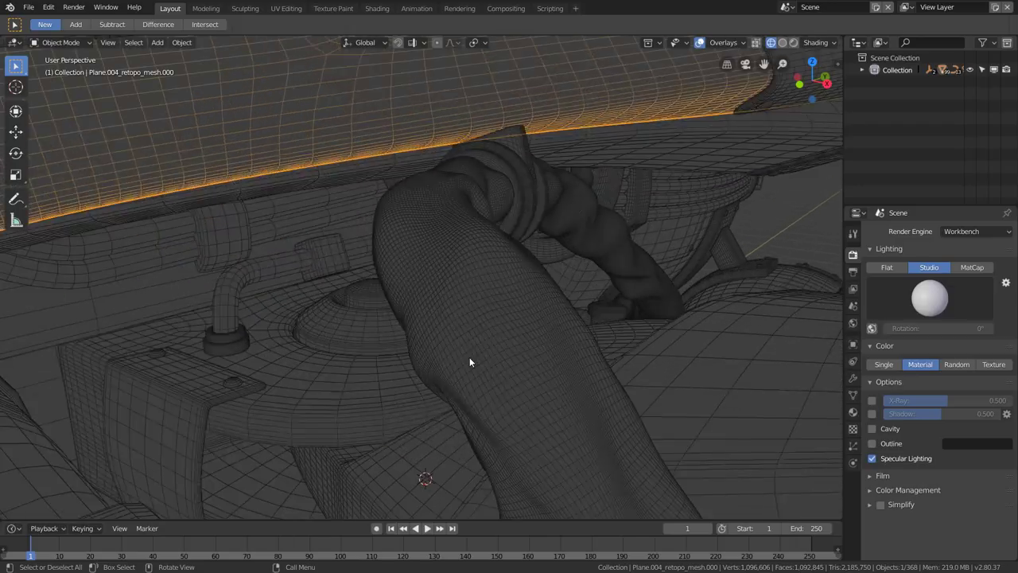
scroll(470, 357, "up", 1)
scroll(470, 357, "down", 1)
scroll(471, 353, "down", 3)
mouse_move(488, 246)
middle_mouse_down()
mouse_move(552, 347)
mouse_move(533, 284)
middle_mouse_up()
scroll(513, 286, "up", 3)
Enter Edit Mode on the hull and briefly toggle X-ray on and off
key("Tab")
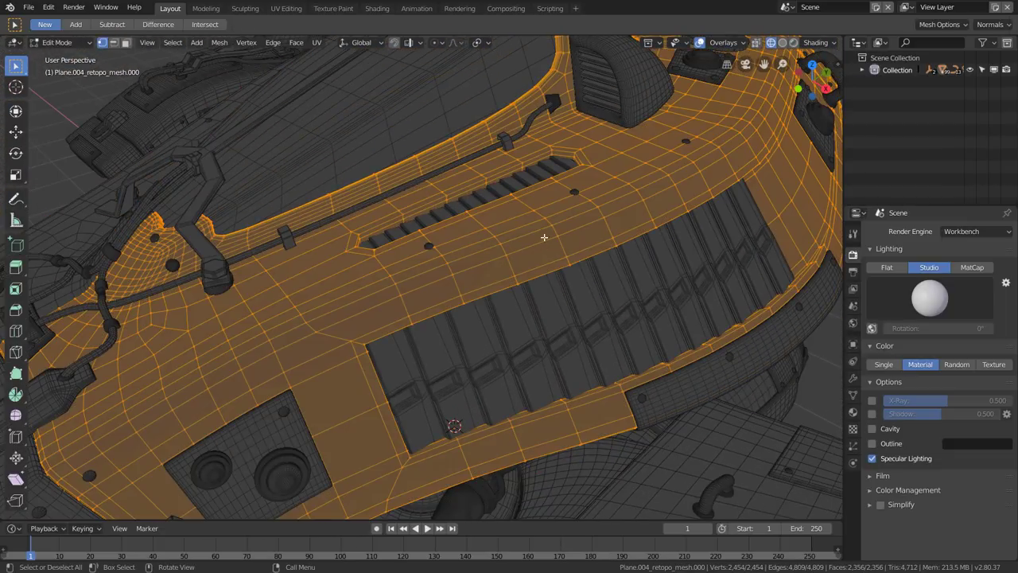
middle_click_drag(486, 260, 525, 175)
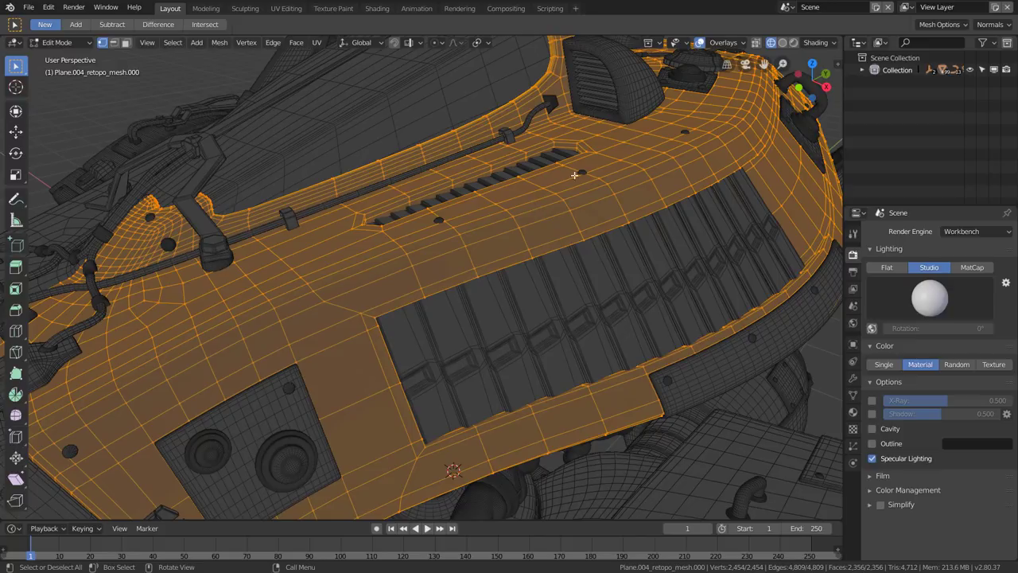
left_click(757, 43)
left_click(756, 43)
mouse_move(499, 205)
middle_mouse_down()
mouse_move(488, 195)
mouse_move(578, 174)
middle_mouse_up()
Return to Object Mode, deselect all objects with Alt+A, and open the Edit menu
key("Tab")
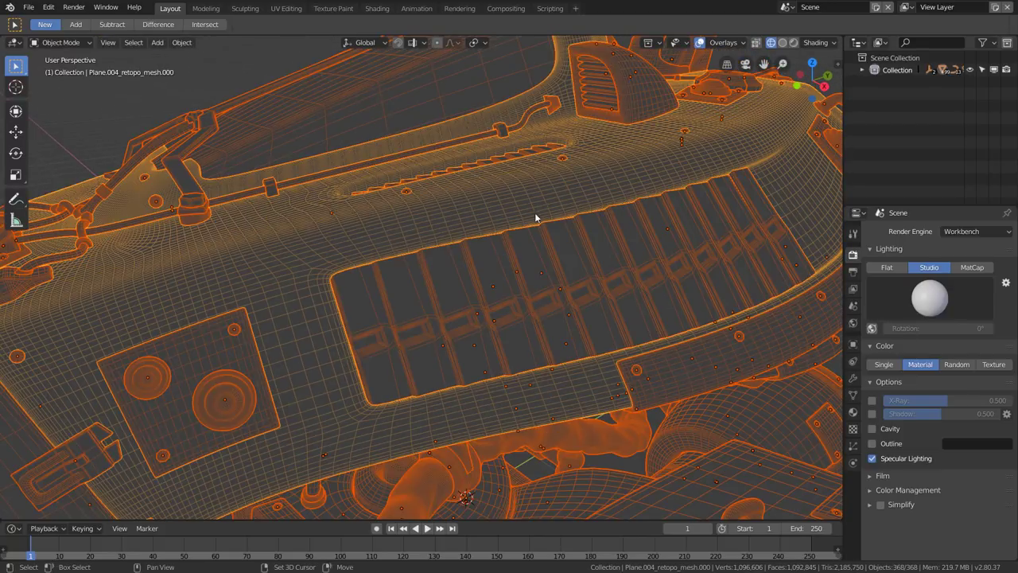
mouse_move(536, 218)
middle_mouse_down()
mouse_move(536, 246)
mouse_move(569, 244)
mouse_move(569, 236)
middle_mouse_up()
key("alt+a")
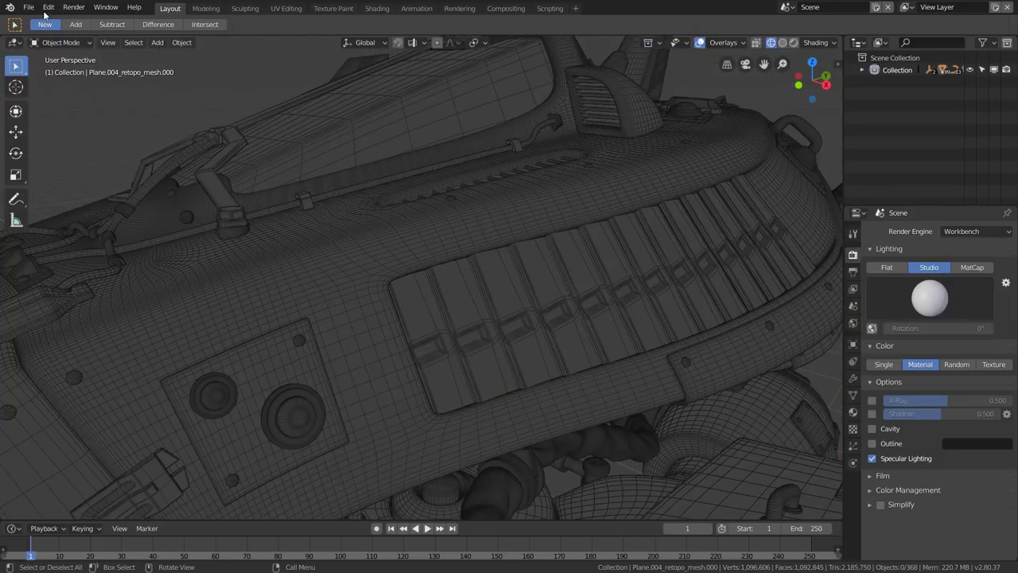
left_click(48, 8)
left_click(106, 152)
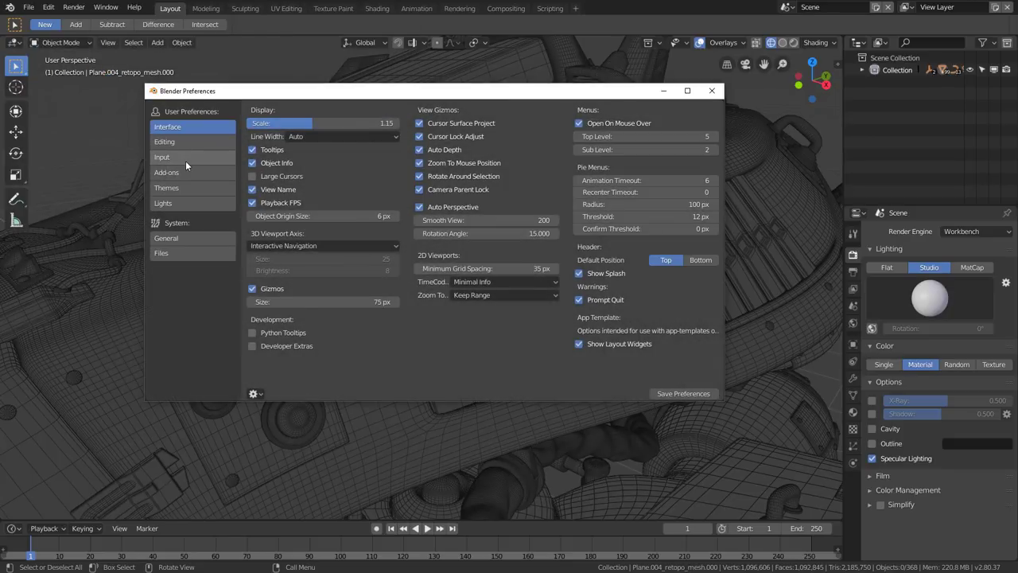
left_click(186, 161)
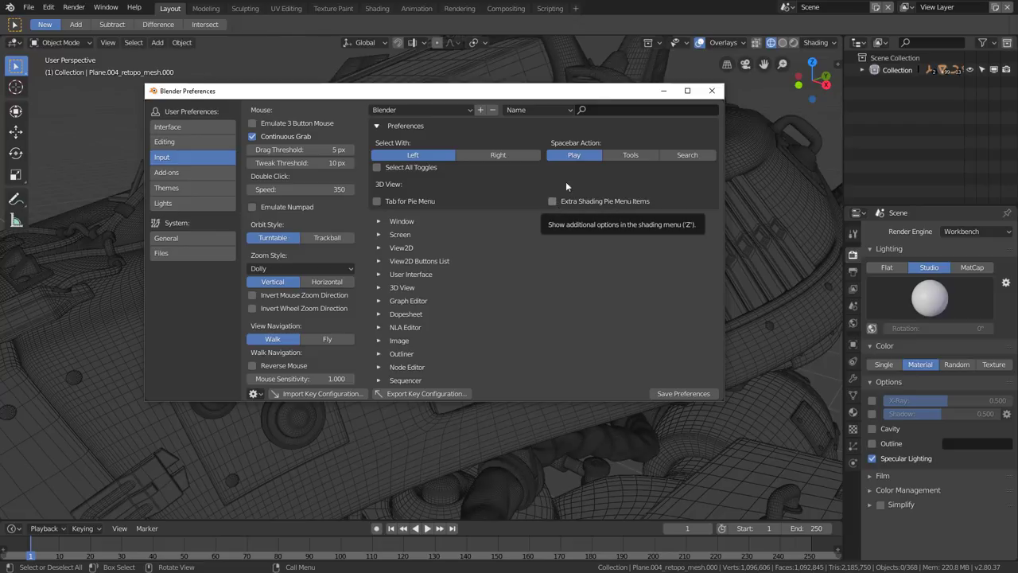
left_click_drag(587, 93, 505, 114)
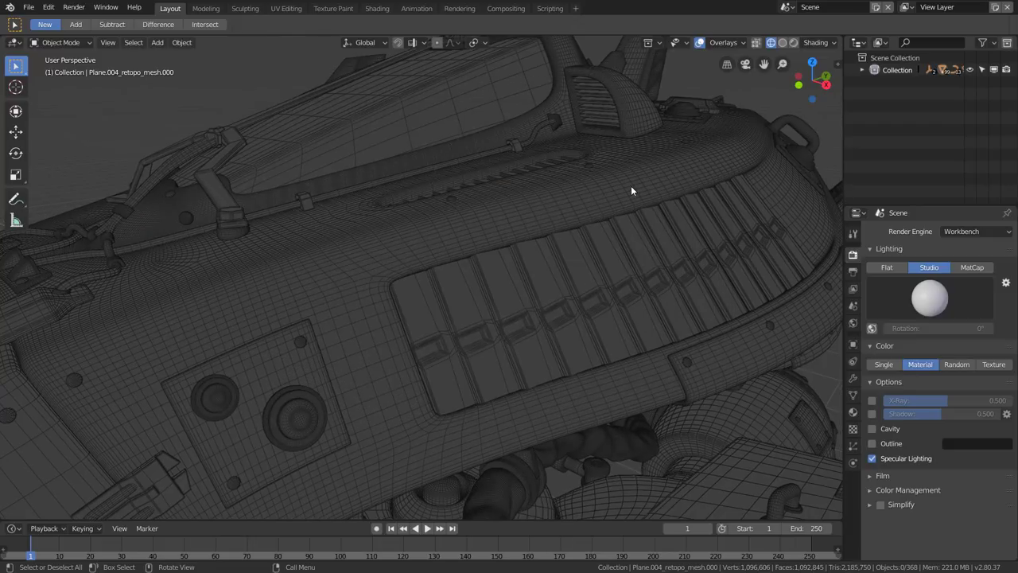
Switch the viewport to solid shading, and set the render engine to Eevee then back to Workbench
key("z")
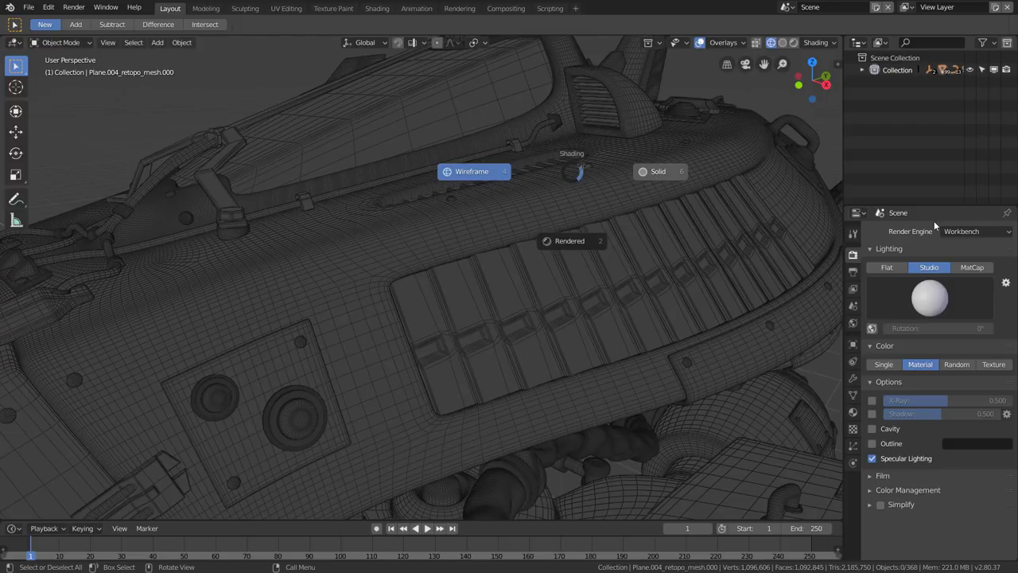
left_click(966, 231)
left_click(967, 231)
left_click(958, 220)
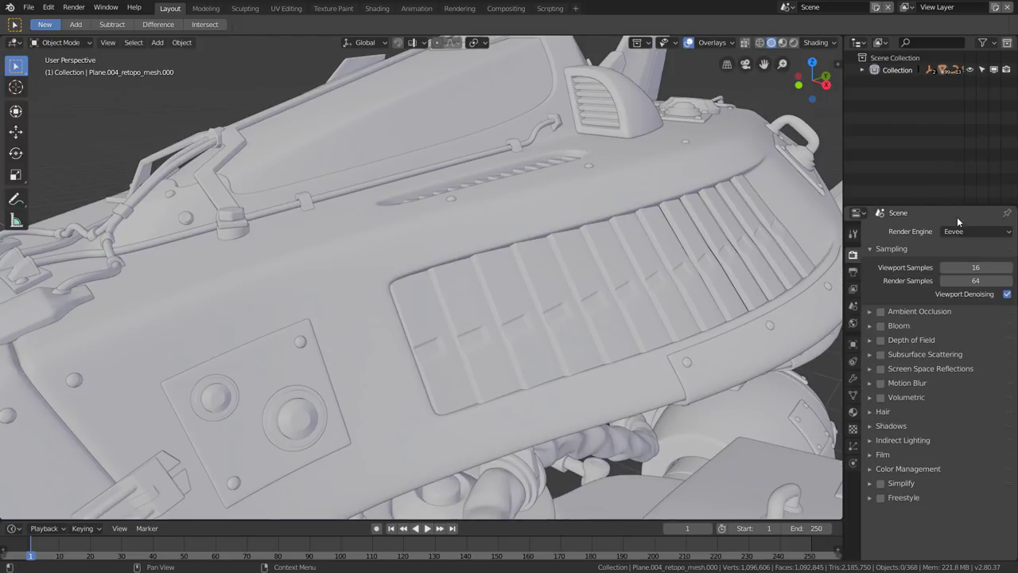
key("z")
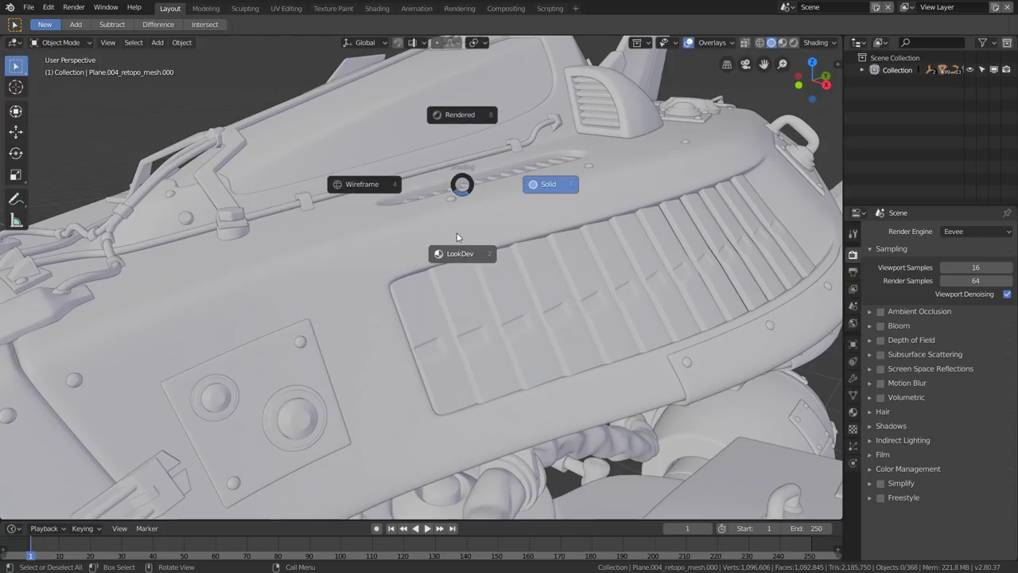
left_click(462, 187)
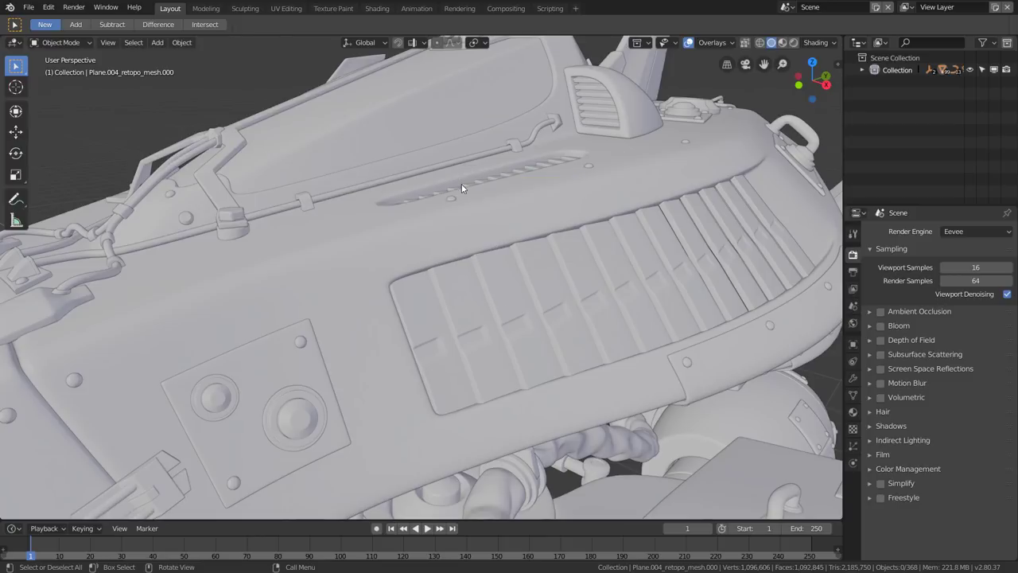
left_click(977, 230)
left_click(958, 209)
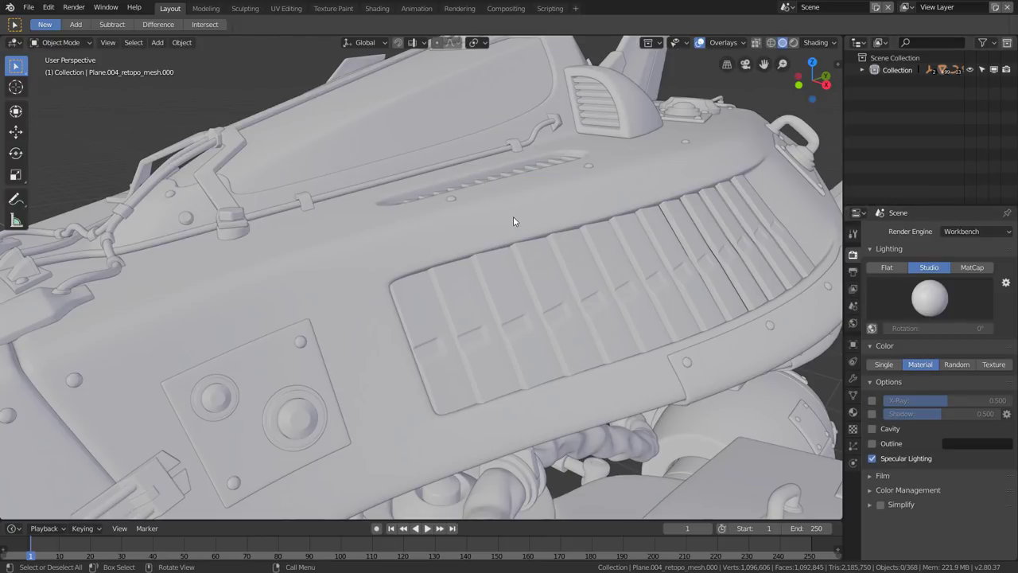
middle_click_drag(500, 229, 469, 250)
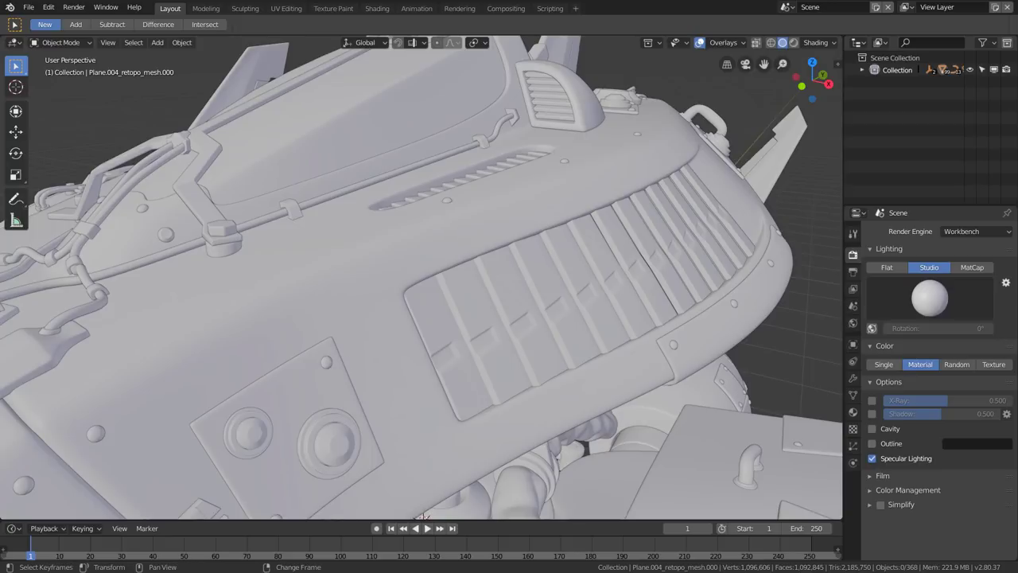
Enable Extra Shading Pie Menu Items in Preferences, then call up the Z shading pie
key("ctrl+comma")
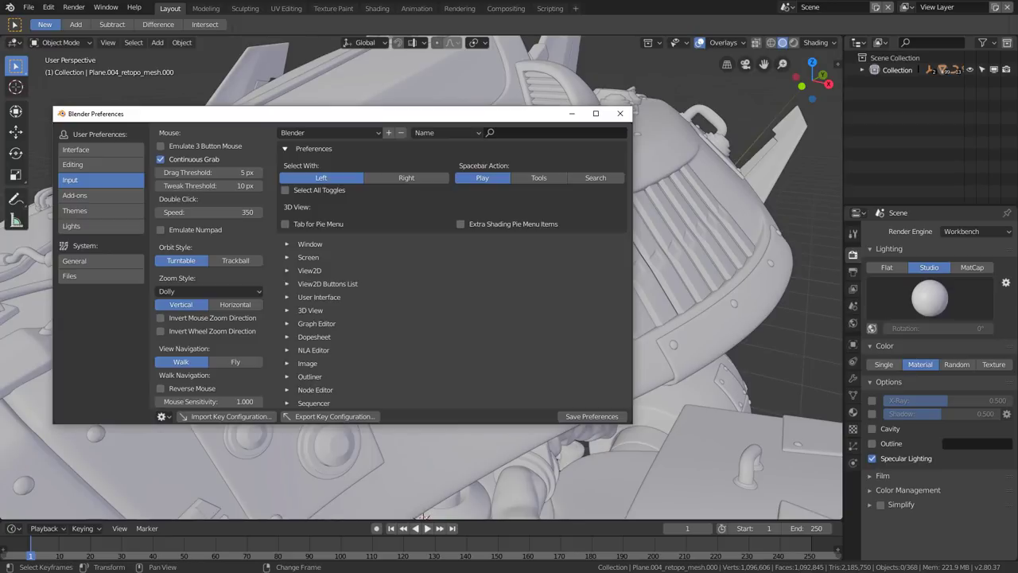
left_click(461, 224)
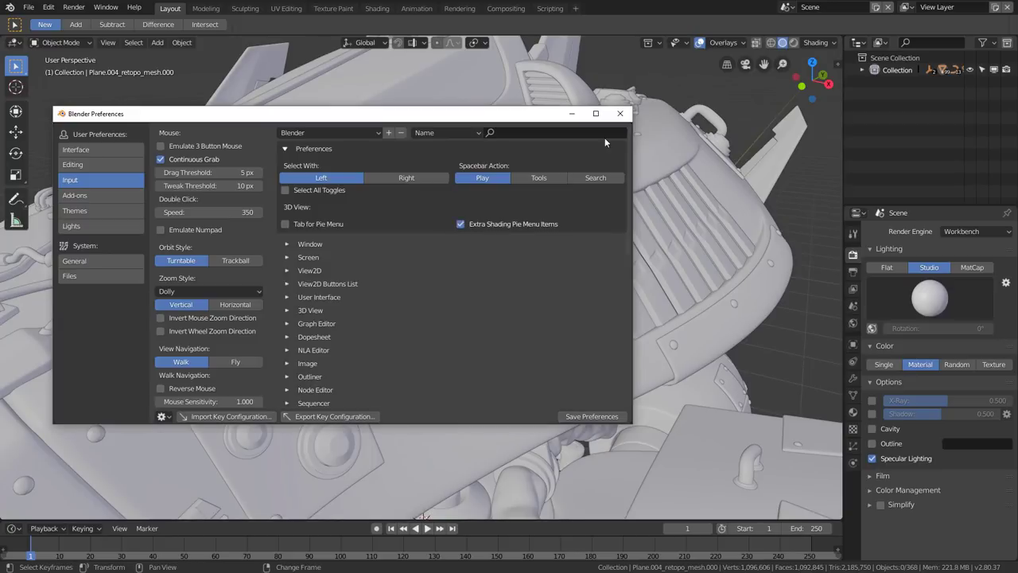
left_click(571, 113)
middle_click_drag(572, 113, 479, 166)
key("z")
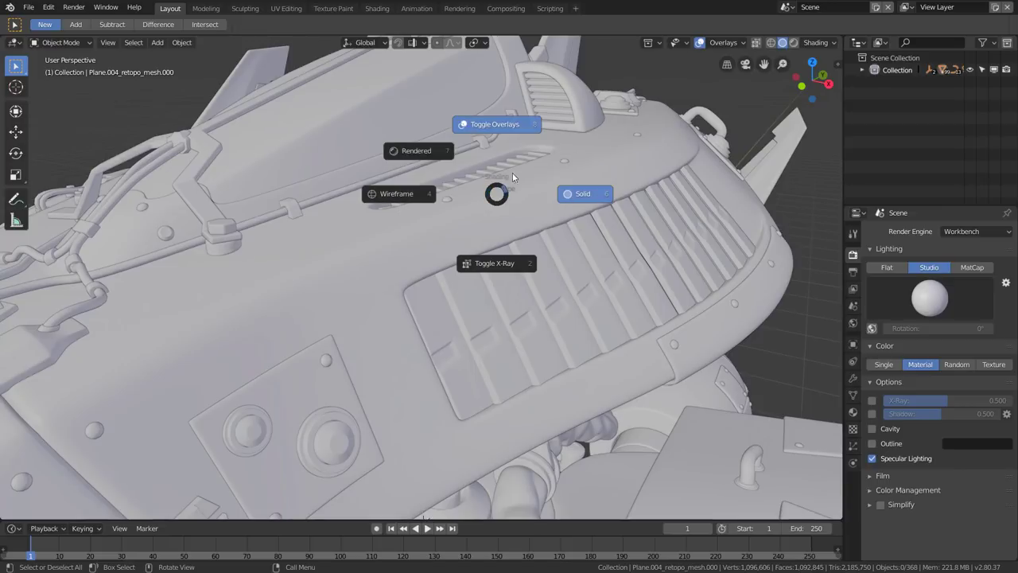
left_click(496, 267)
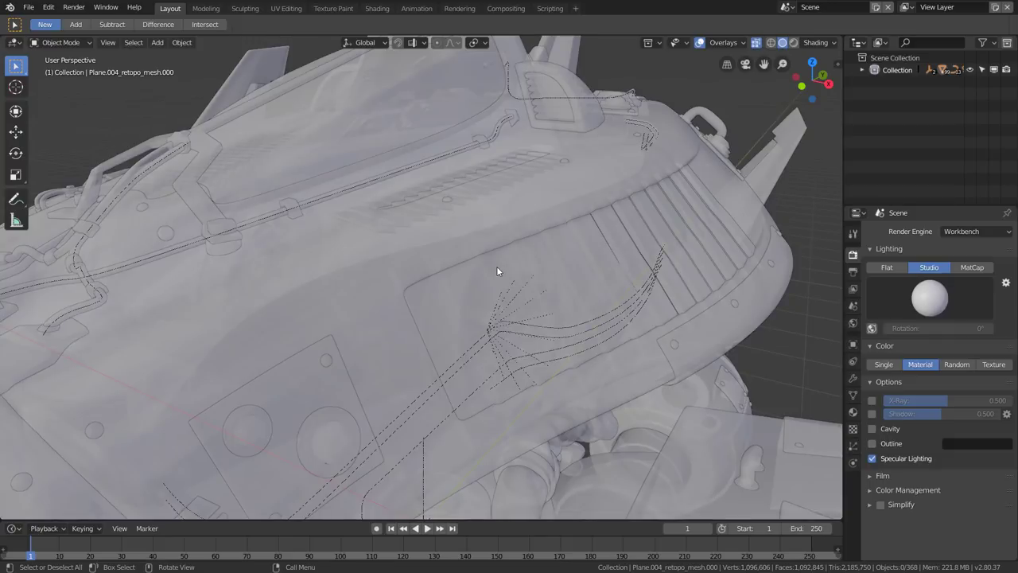
scroll(496, 271, "down", 3)
scroll(511, 239, "down", 3)
mouse_move(549, 273)
middle_mouse_down()
mouse_move(570, 272)
mouse_move(486, 271)
mouse_move(557, 272)
mouse_move(533, 276)
mouse_move(526, 264)
middle_mouse_up()
key("z")
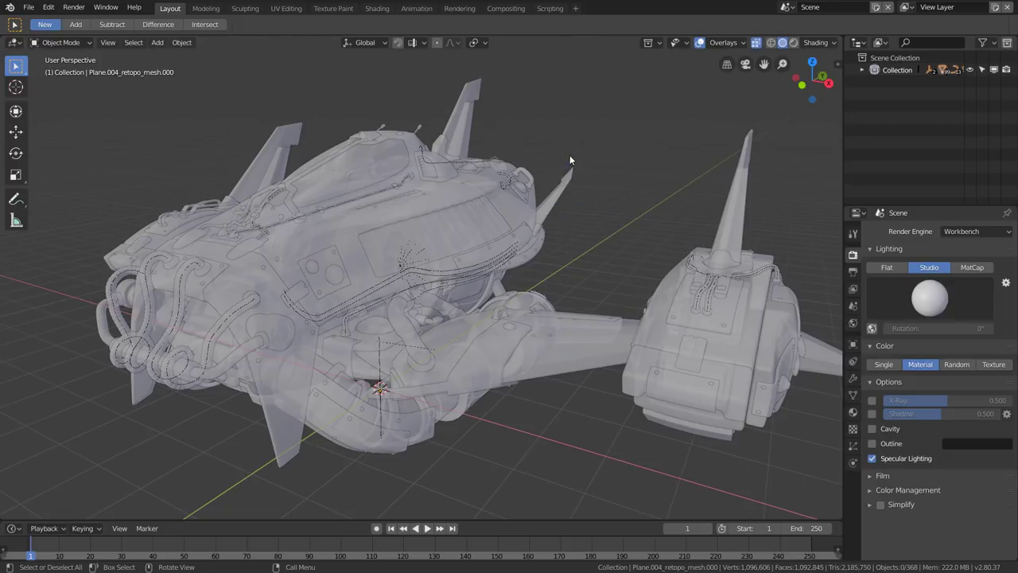
key("alt+z")
key("alt+z")
key("alt+z")
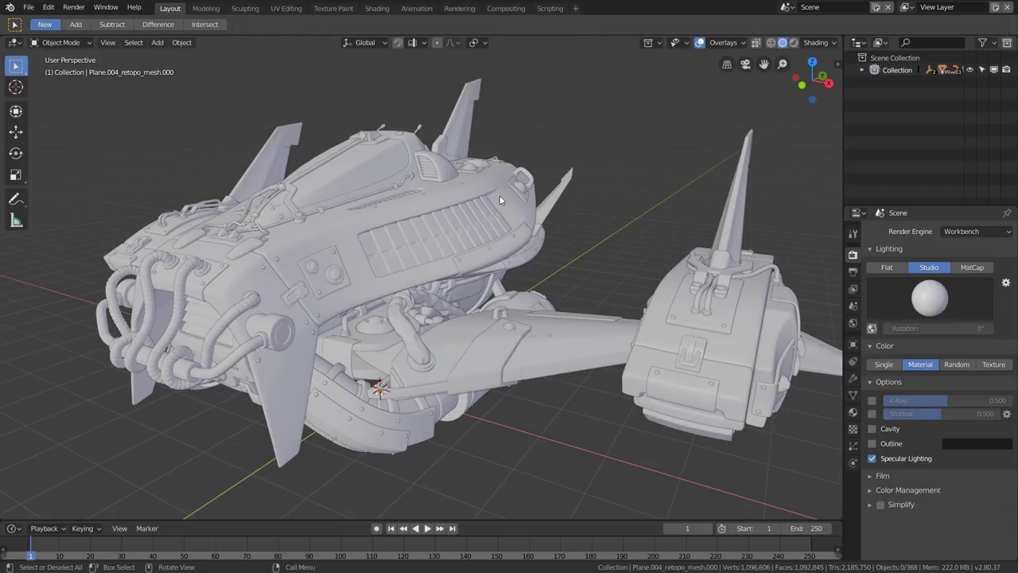
left_click(771, 45)
key("alt+z")
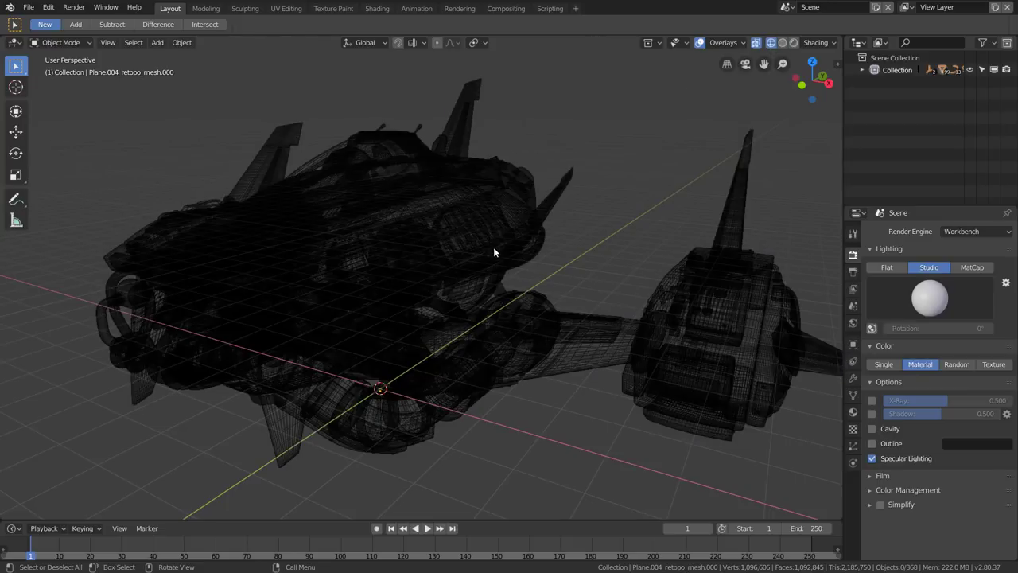
key("z")
left_click(486, 234)
key("alt+z")
key("alt+z")
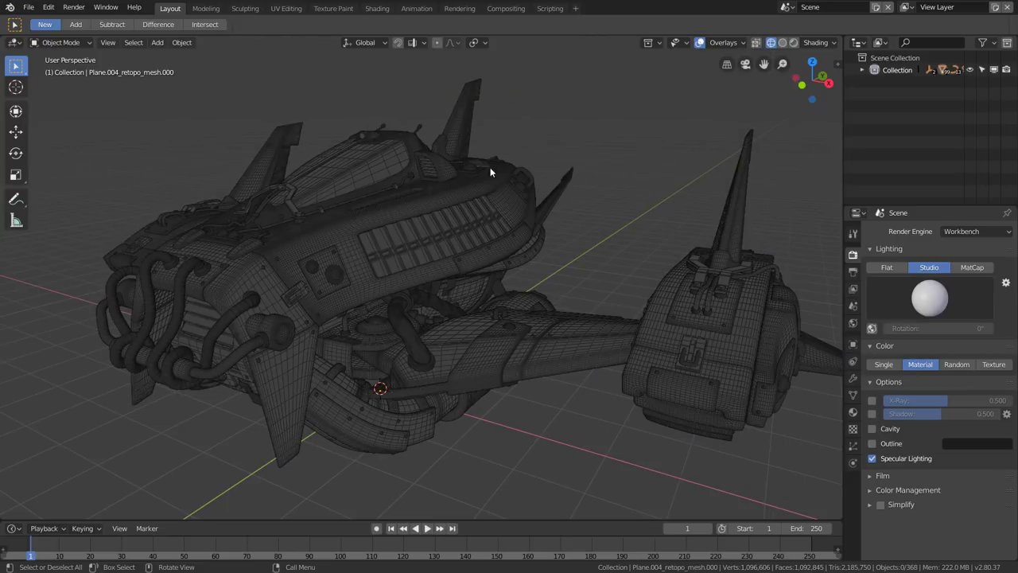
mouse_move(490, 169)
middle_mouse_down()
mouse_move(471, 175)
mouse_move(456, 151)
middle_mouse_up()
key("z")
left_click(451, 274)
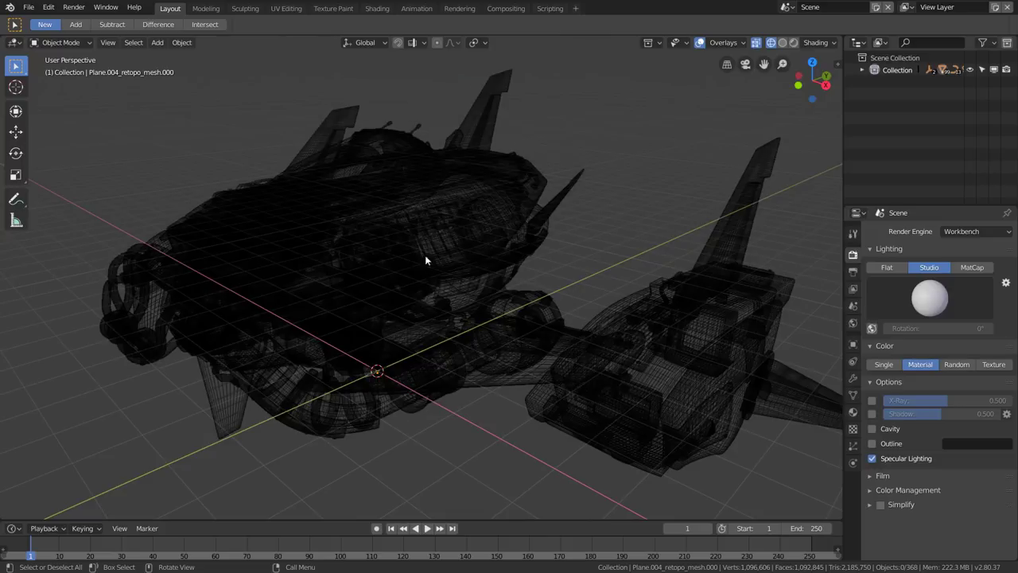
key("alt+z")
key("alt+z")
key("alt+z")
key("z")
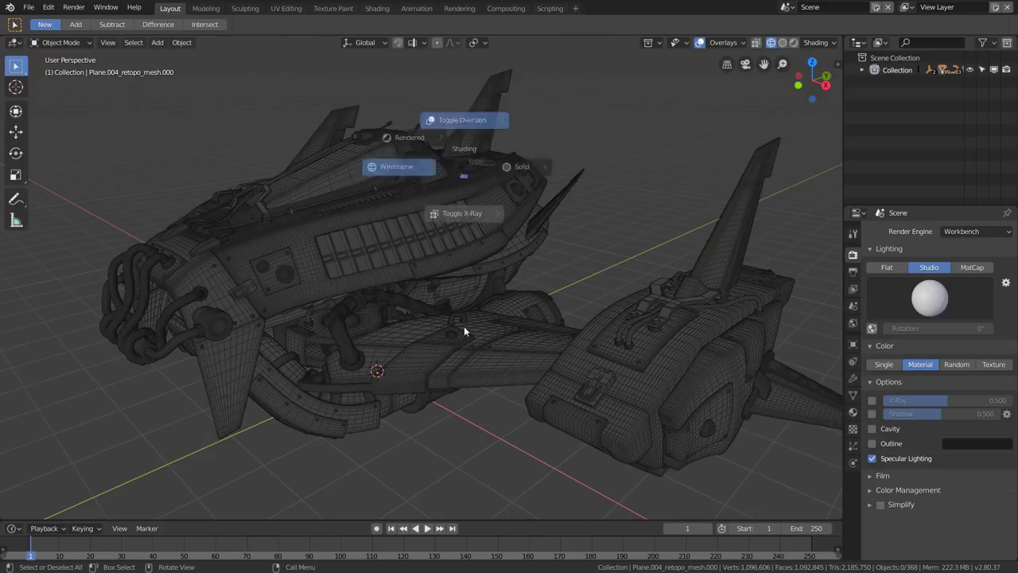
left_click(463, 326)
key("alt+z")
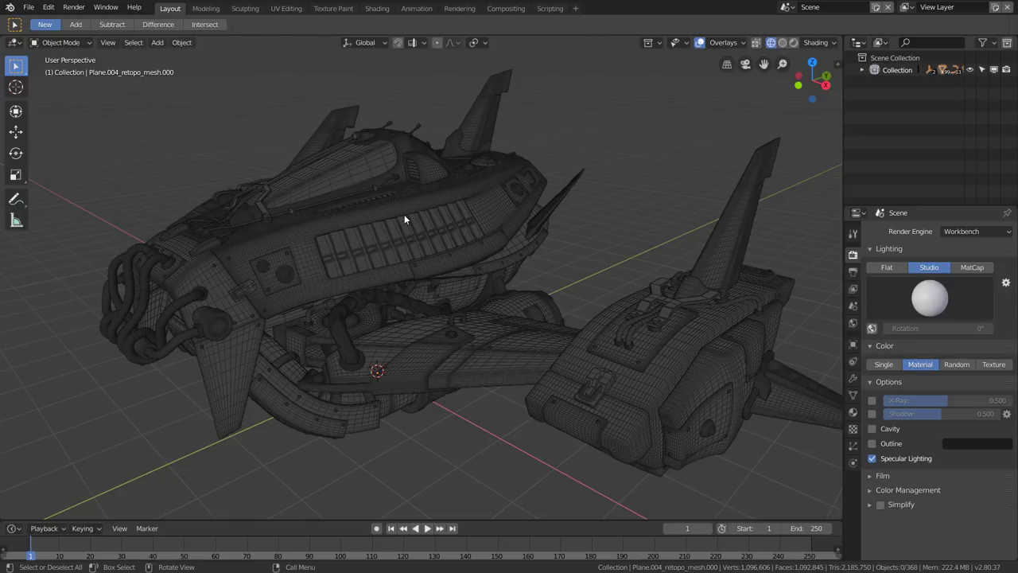
key("z")
left_click(484, 211)
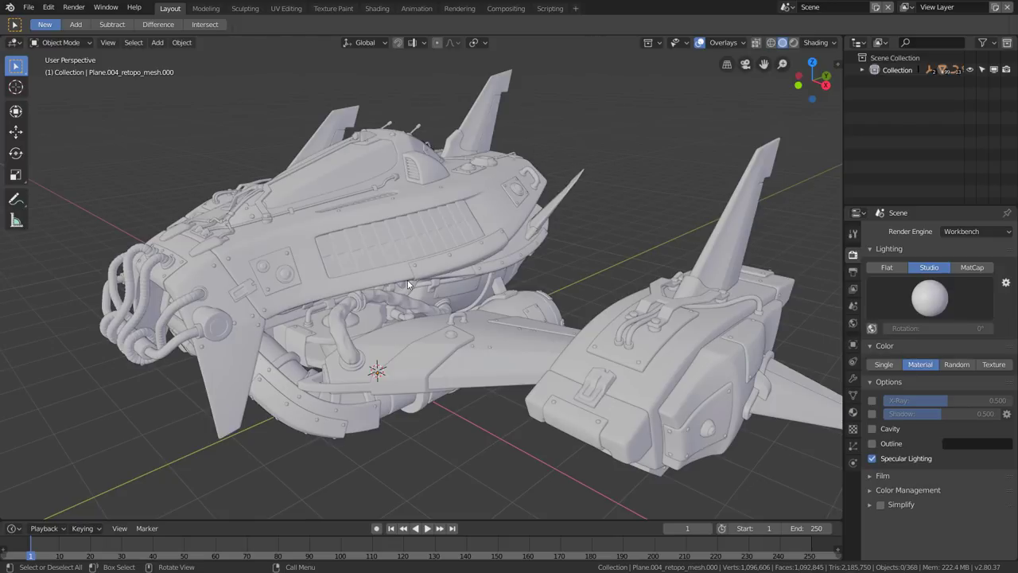
mouse_move(406, 285)
middle_mouse_down()
mouse_move(433, 258)
mouse_move(509, 285)
middle_mouse_up()
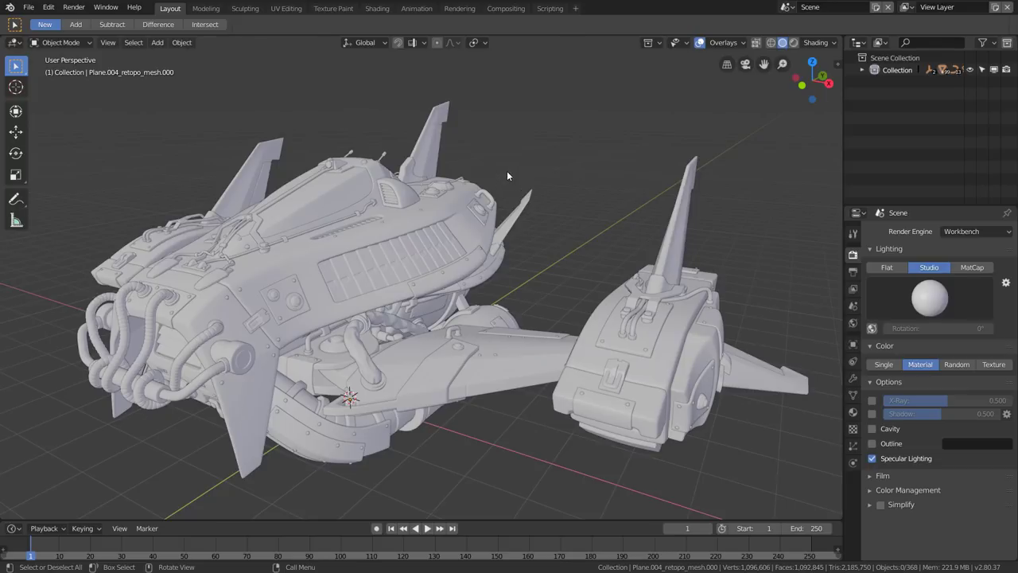
Apply the warm fifth studio light from the viewport Shading popover
left_click(819, 43)
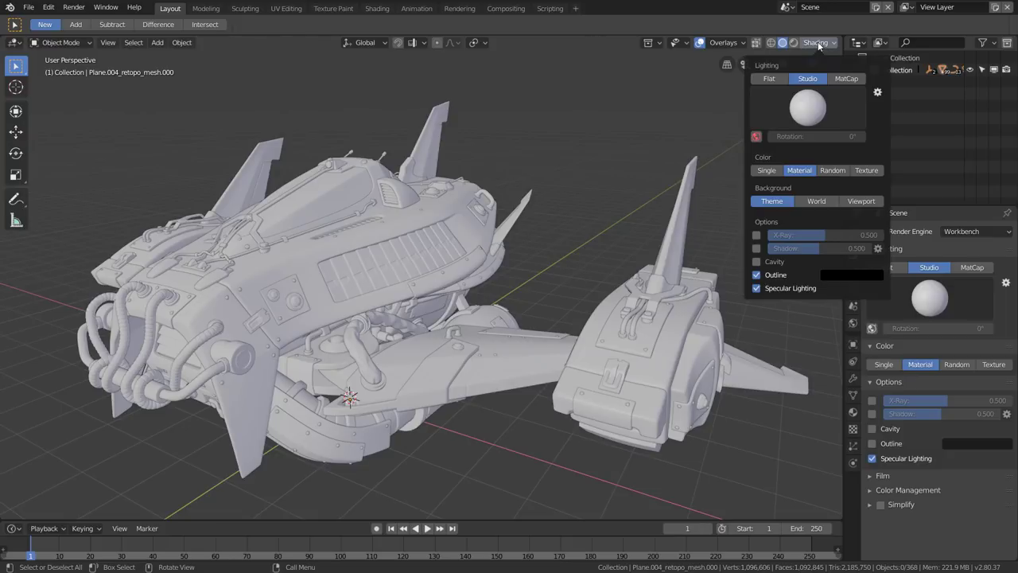
left_click(805, 110)
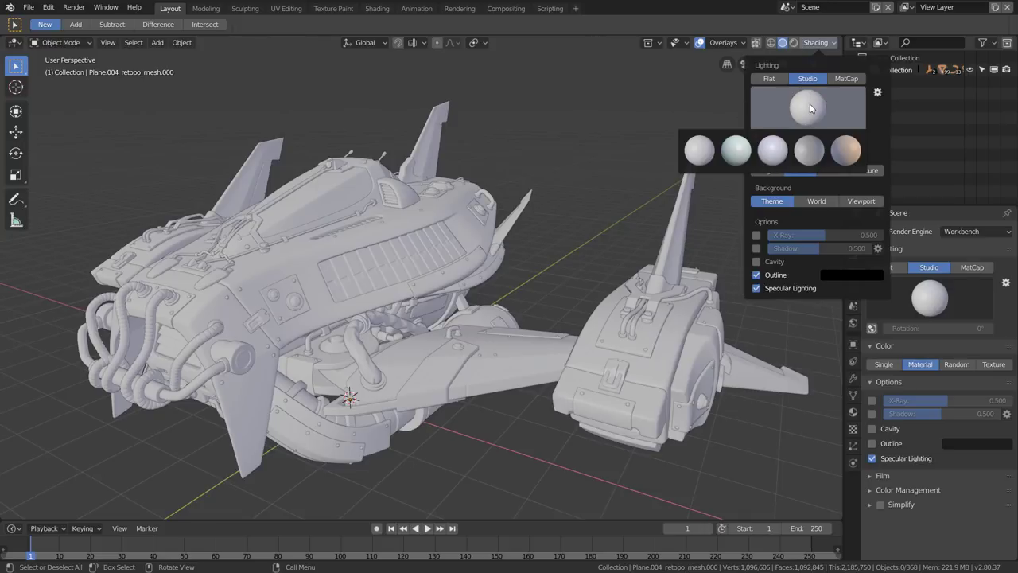
left_click(839, 149)
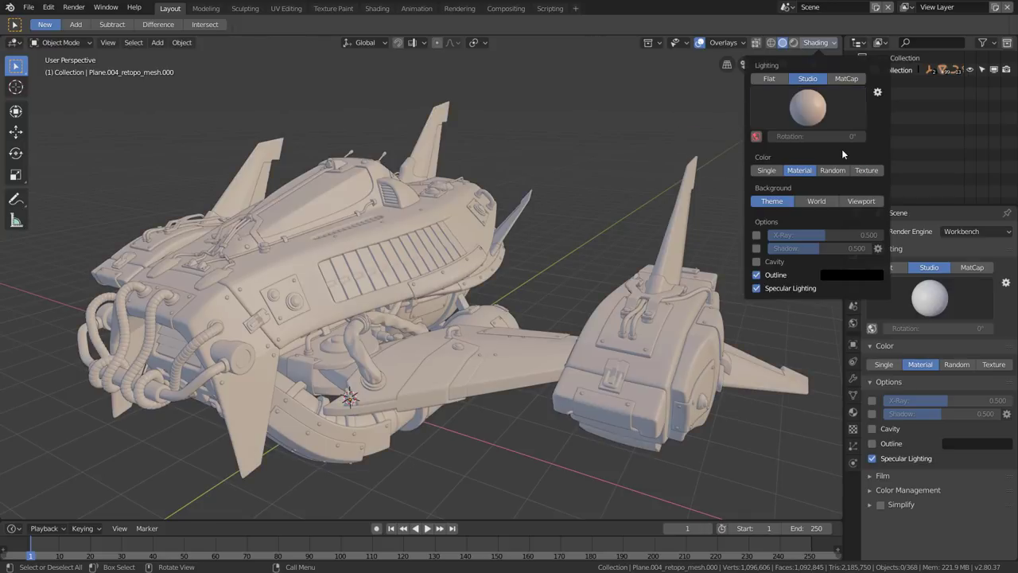
left_click(808, 111)
left_click(819, 42)
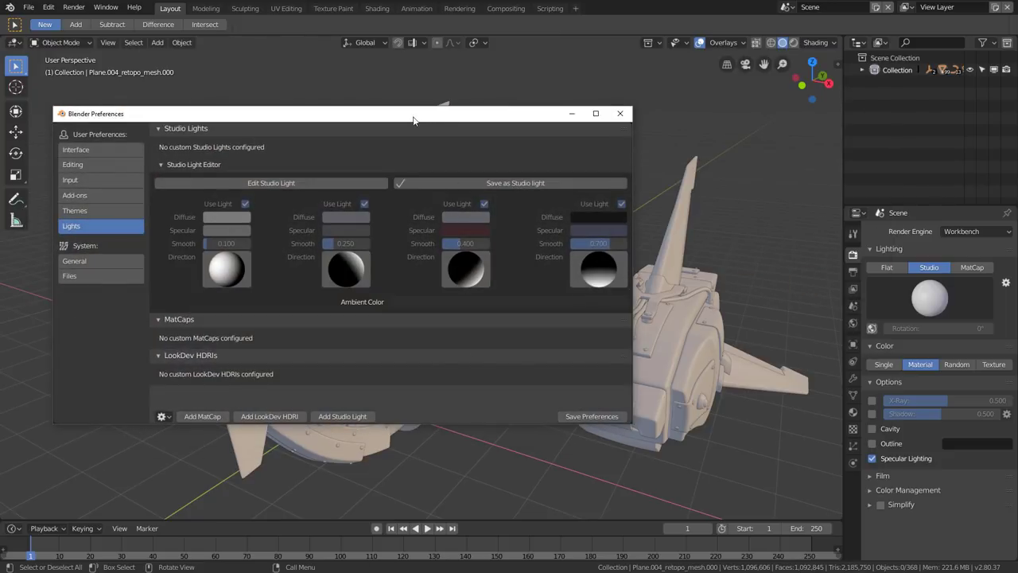
Rotate the second light's Direction sphere in the Studio Light Editor, then close Preferences
left_click_drag(413, 117, 514, 99)
left_click(720, 94)
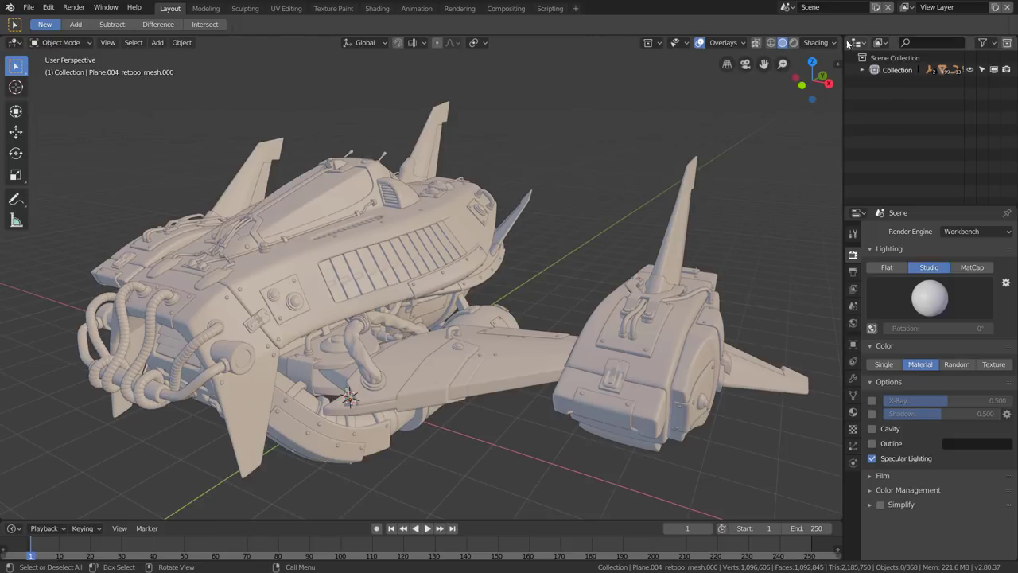
left_click(820, 43)
left_click(877, 93)
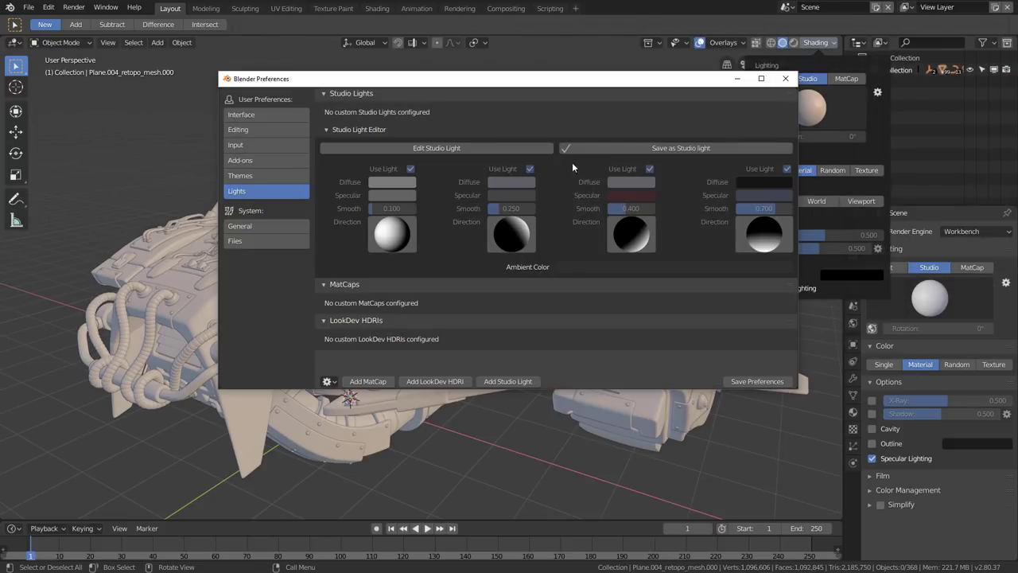
left_click_drag(525, 233, 503, 233)
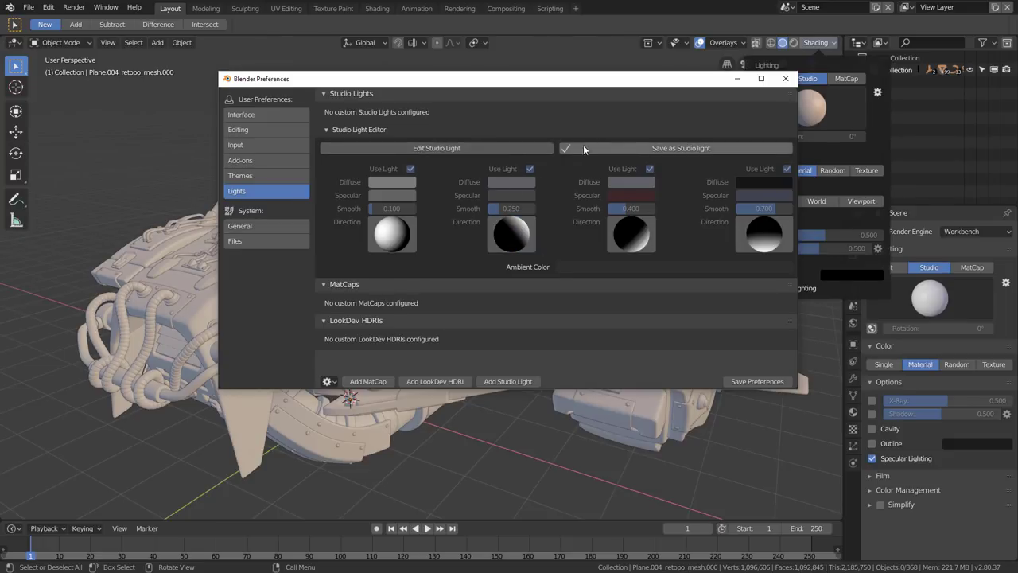
left_click(786, 79)
left_click(806, 109)
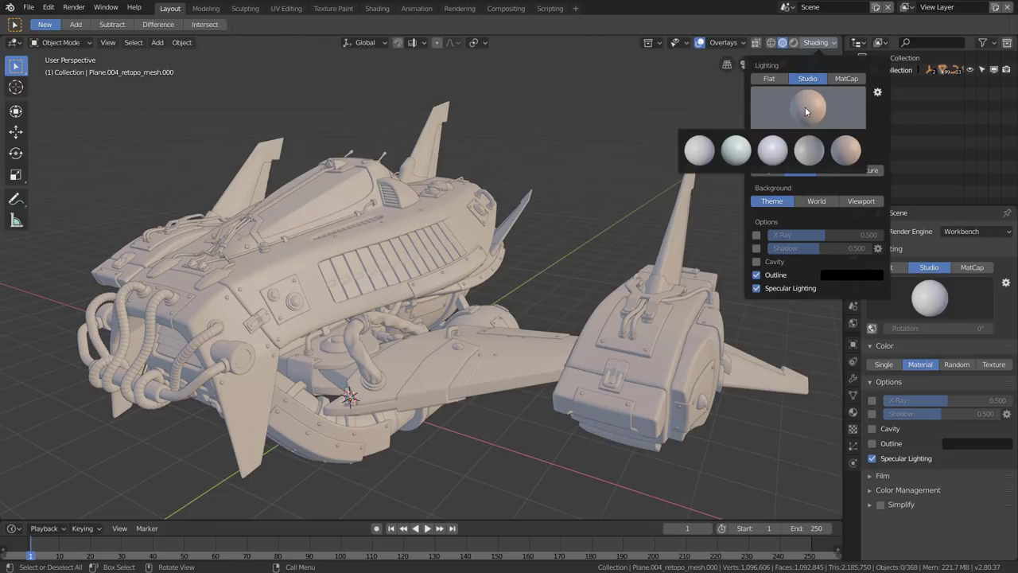
Switch to Flat lighting with a single tan-orange colour and dark outlines on
left_click(776, 80)
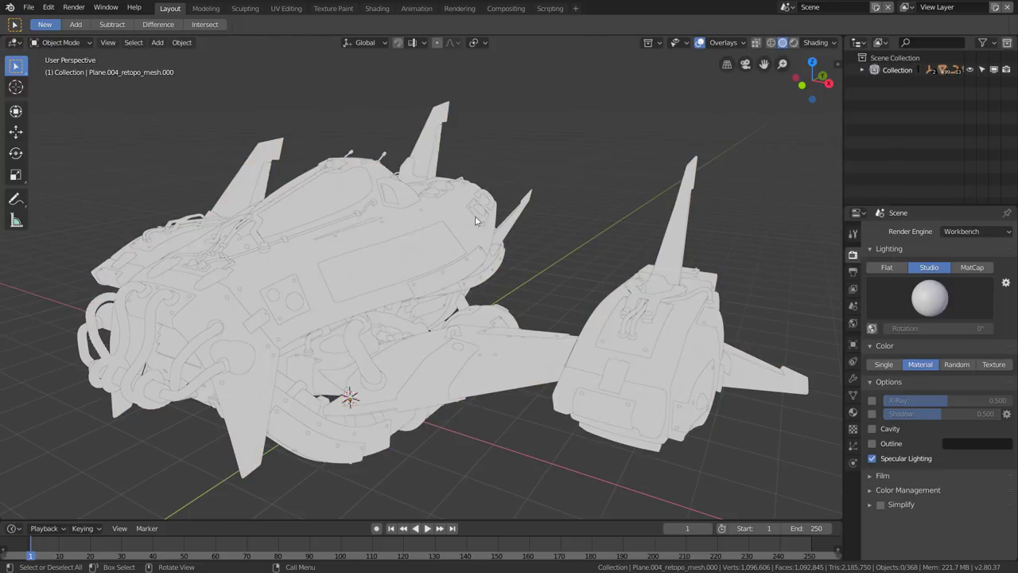
left_click(821, 44)
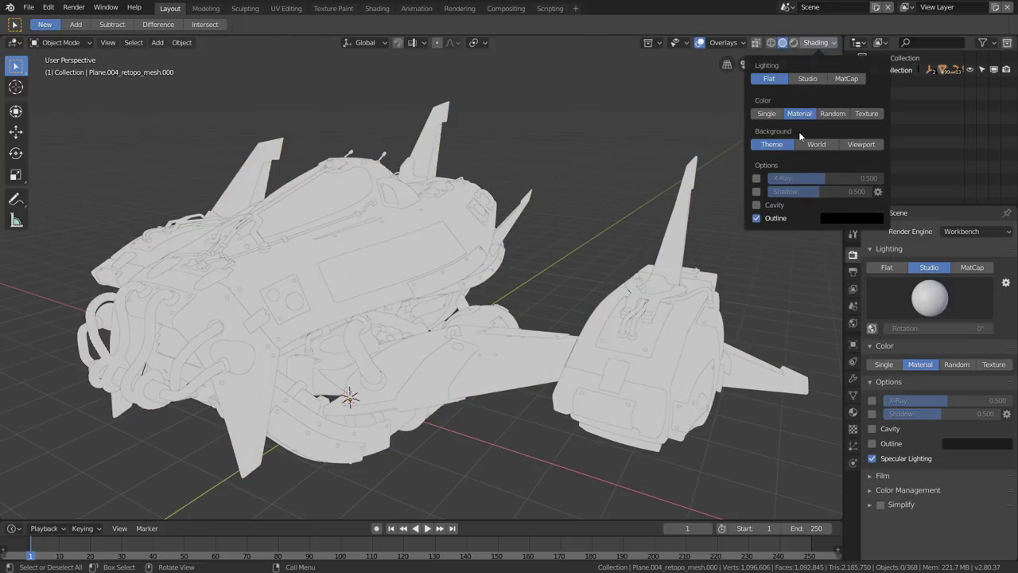
left_click(757, 218)
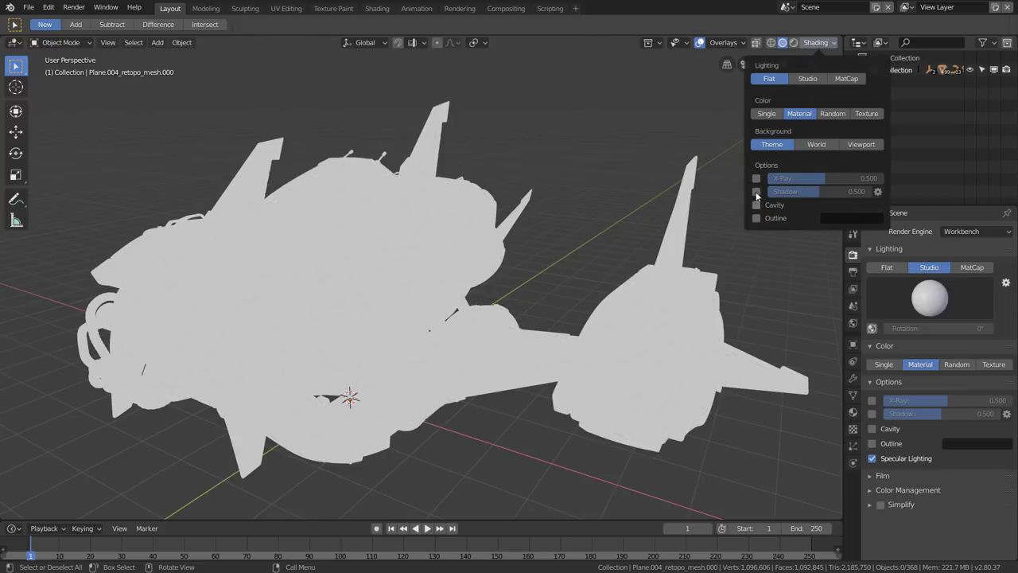
left_click(774, 116)
left_click(778, 129)
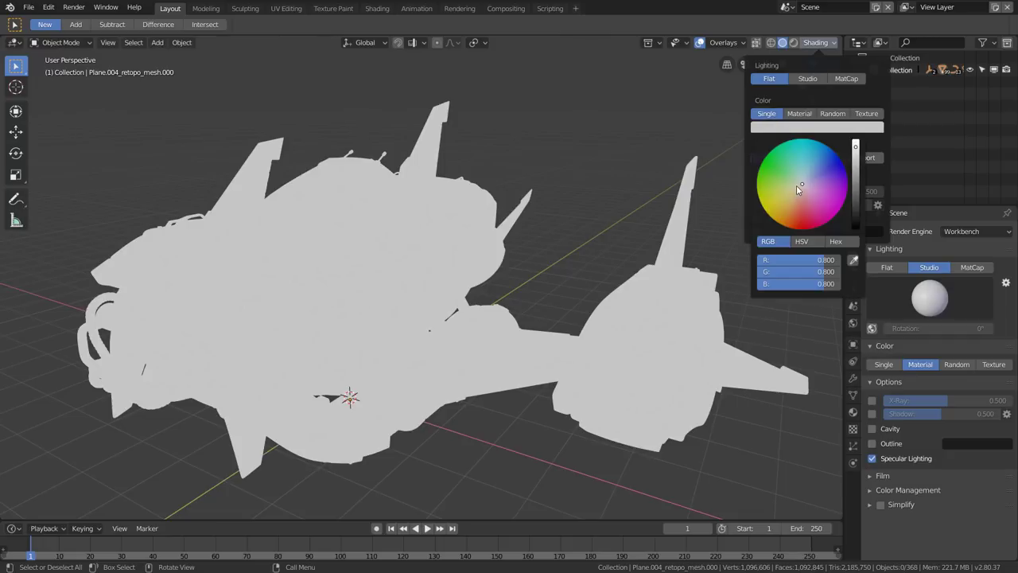
left_click_drag(797, 185, 786, 199)
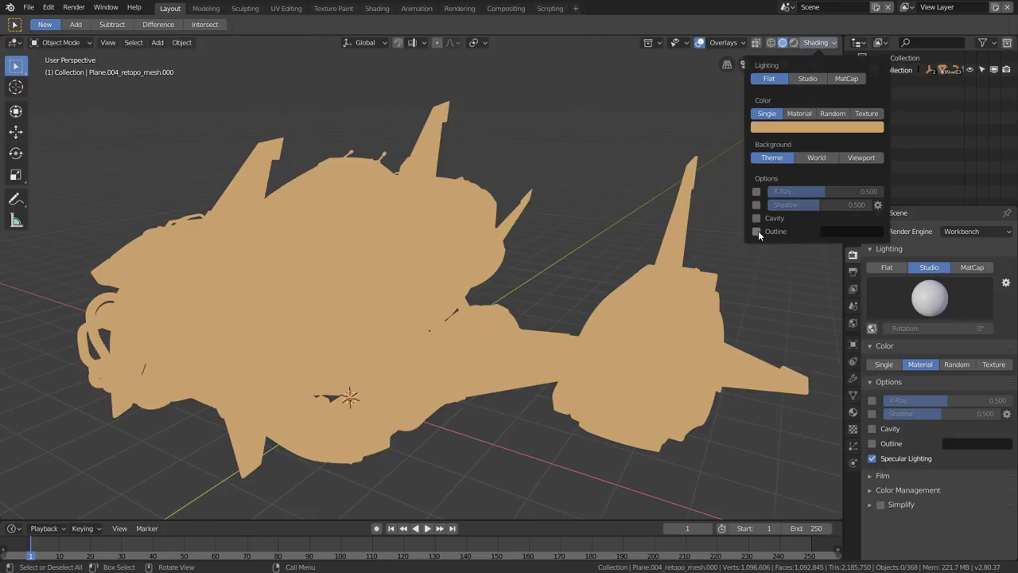
left_click(756, 231)
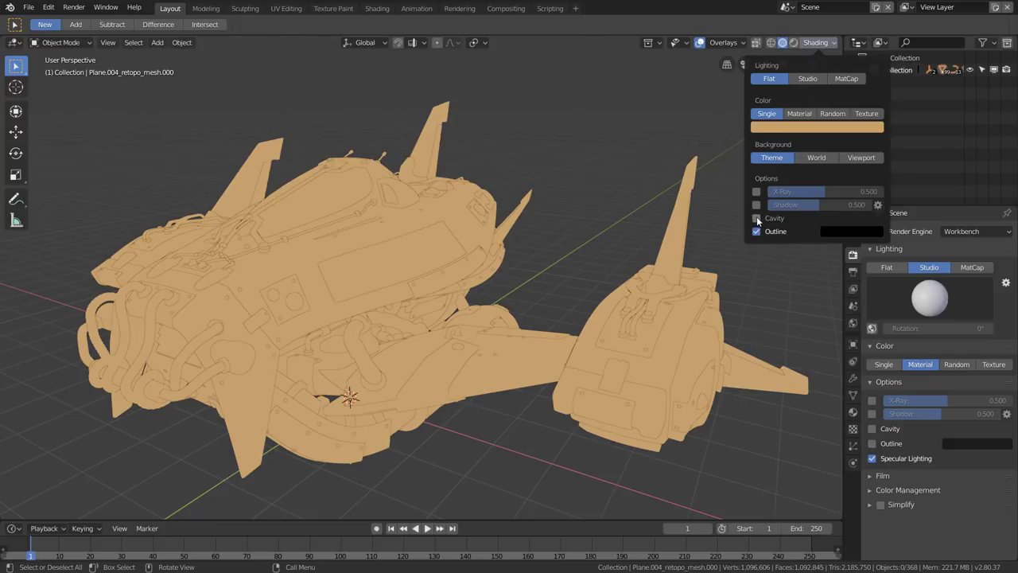
Experiment with cavity Ridge and Valley values, then disable cavity and enable shadows
left_click(756, 218)
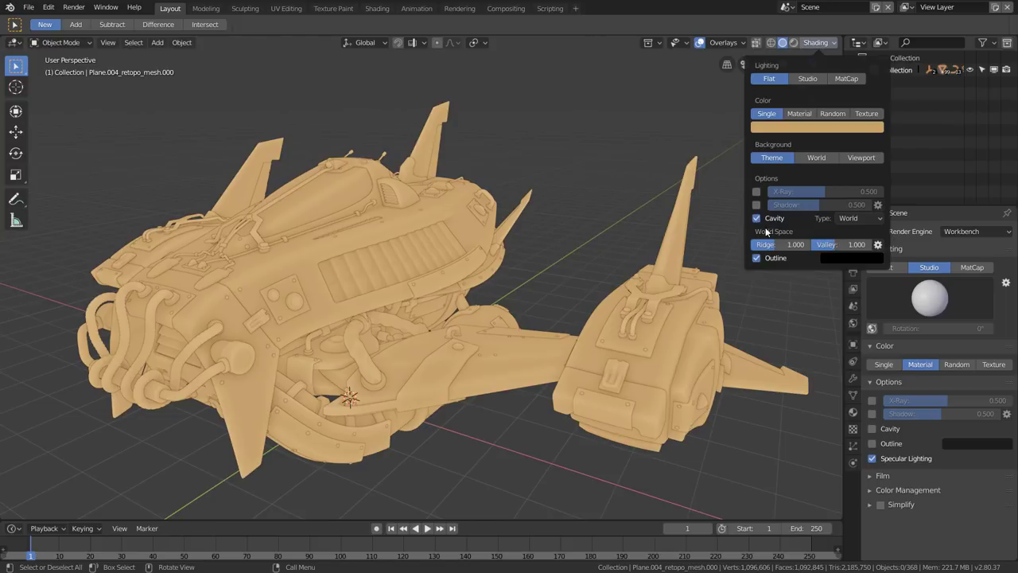
left_click_drag(774, 248, 800, 248)
left_click(853, 218)
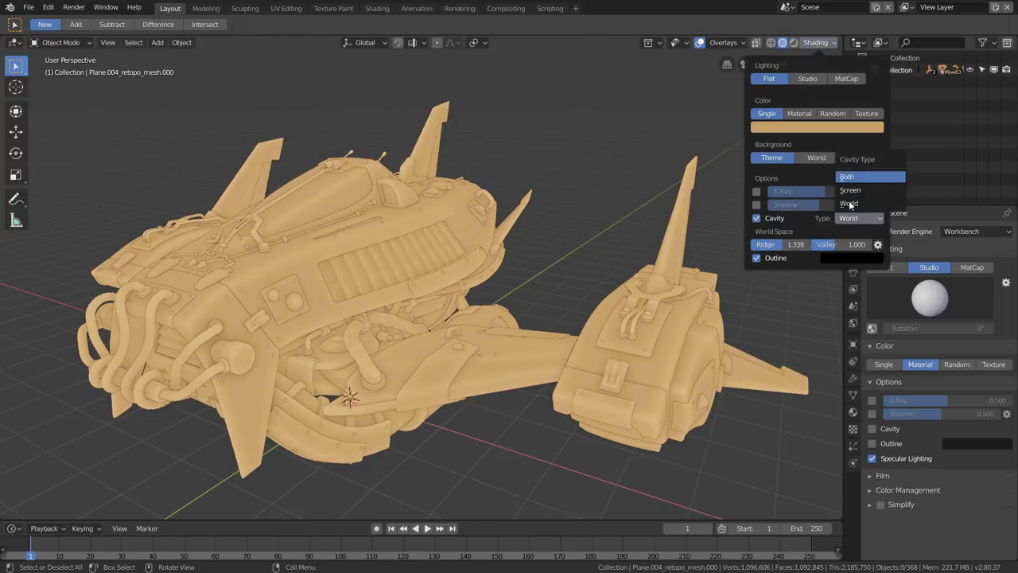
mouse_move(775, 245)
left_mouse_down()
mouse_move(748, 245)
mouse_move(811, 245)
left_mouse_up()
left_click_drag(844, 245, 875, 245)
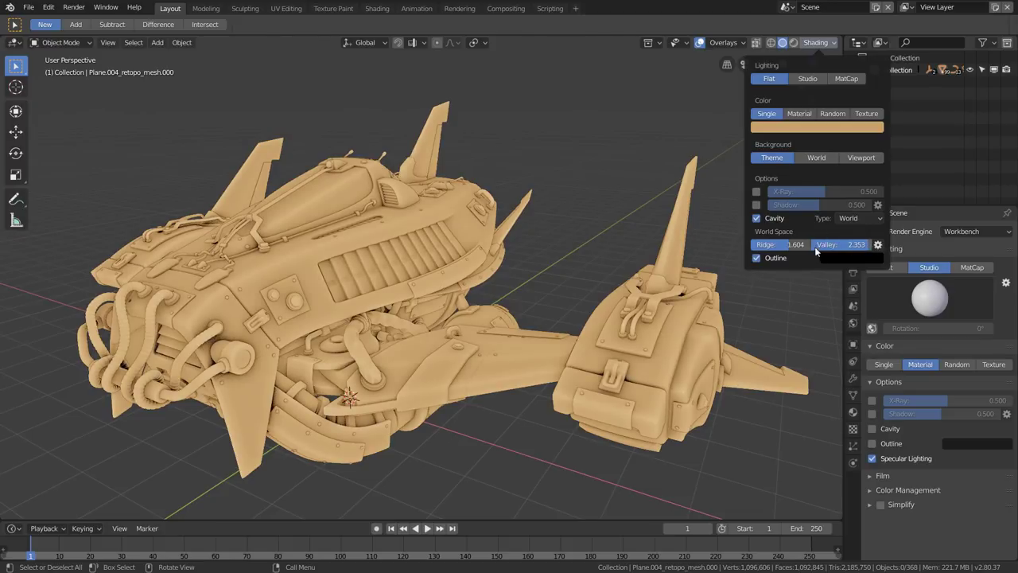
left_click_drag(855, 245, 836, 244)
left_click(757, 216)
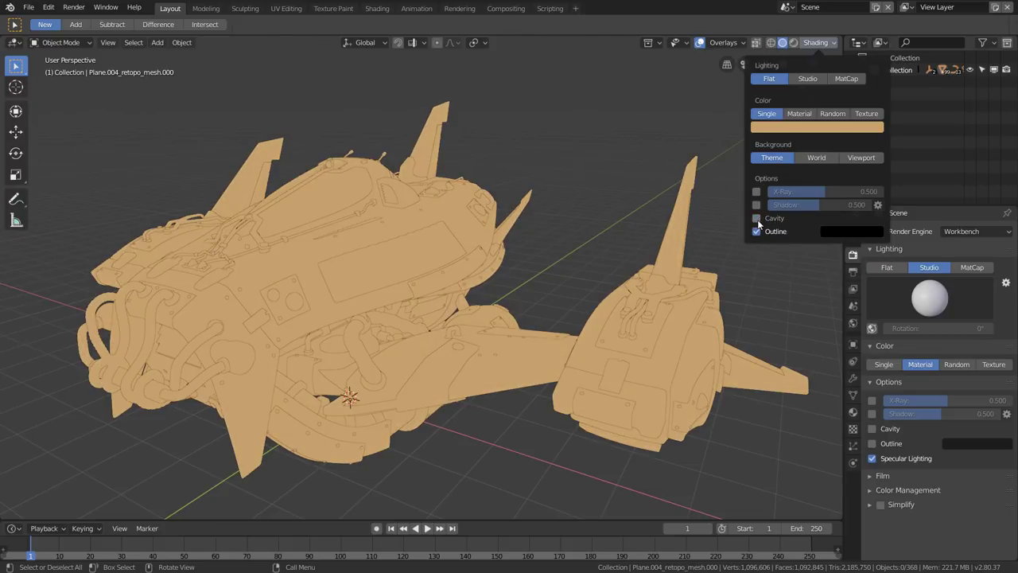
left_click(757, 205)
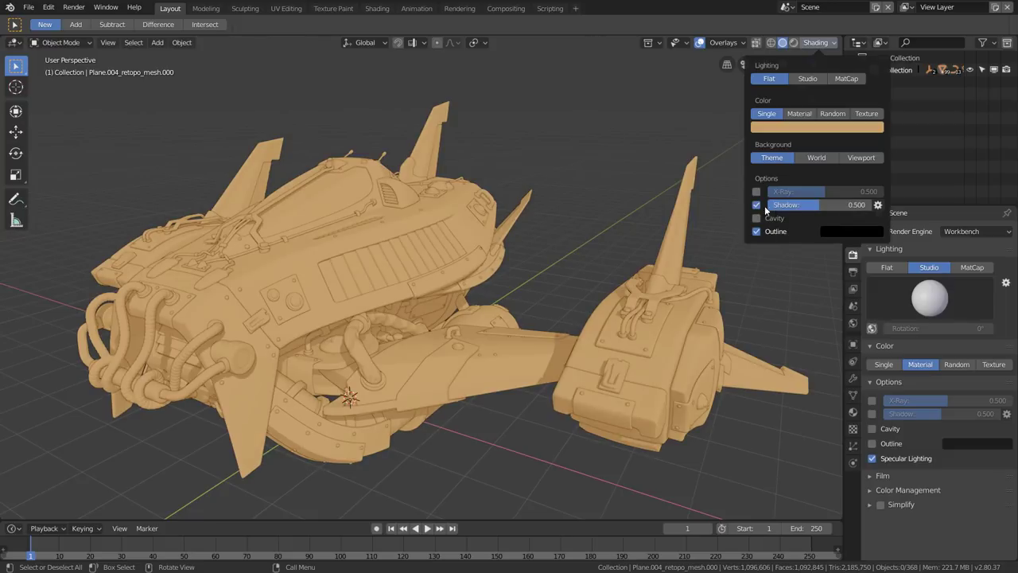
Set shadow strength to 0.854, move the light direction, and use 10° shift with 0.00 focus
mouse_move(812, 209)
left_mouse_down()
mouse_move(779, 209)
mouse_move(848, 205)
left_mouse_up()
left_click(878, 205)
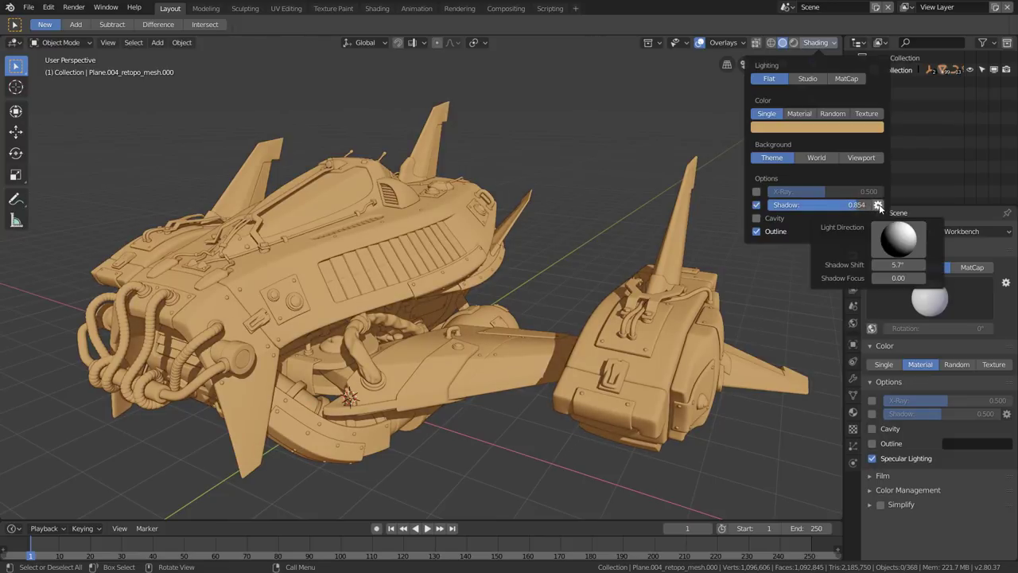
mouse_move(899, 238)
left_mouse_down()
mouse_move(860, 252)
mouse_move(911, 241)
mouse_move(896, 265)
mouse_move(900, 278)
mouse_move(915, 278)
left_mouse_up()
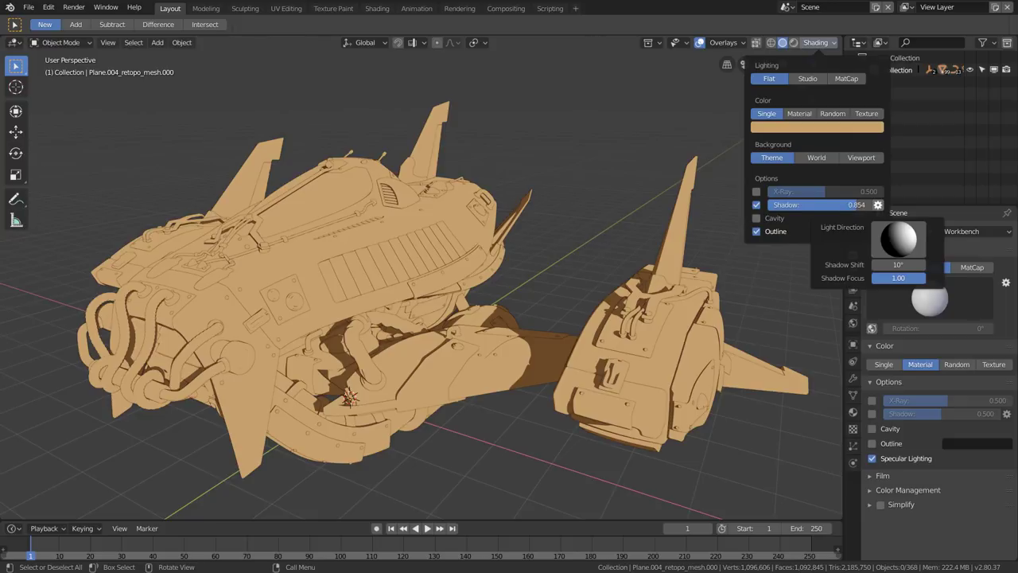
left_click_drag(915, 278, 872, 278)
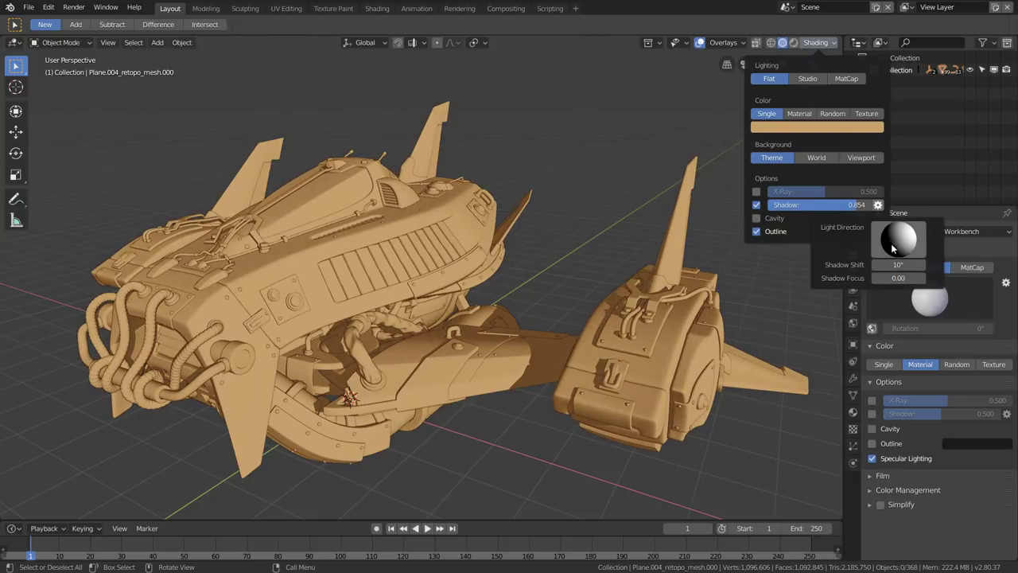
left_click_drag(898, 243, 899, 240)
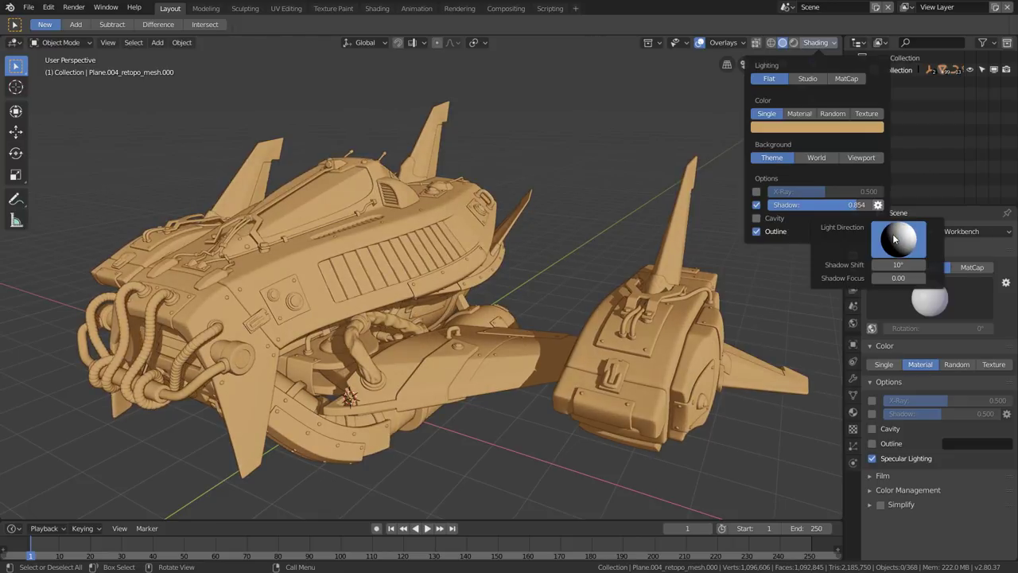
Turn off shadows and, after trying Material colouring, colour each part by Random
left_click(757, 205)
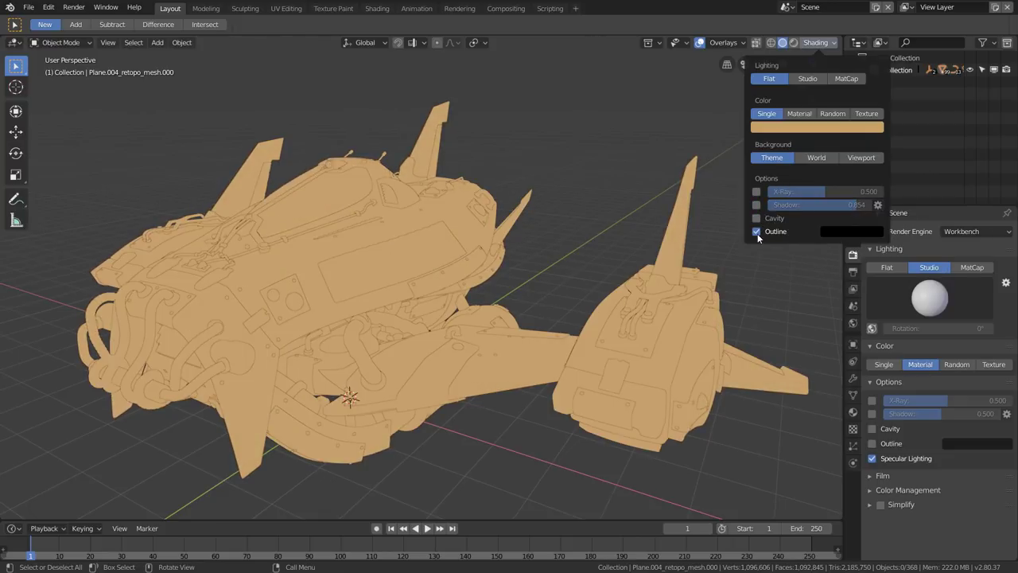
left_click(800, 115)
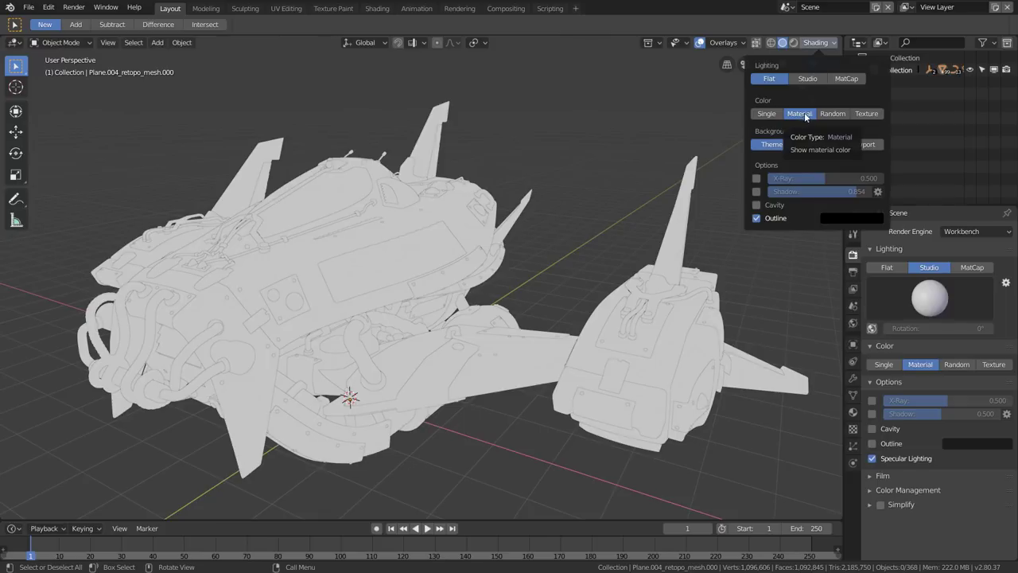
left_click(834, 113)
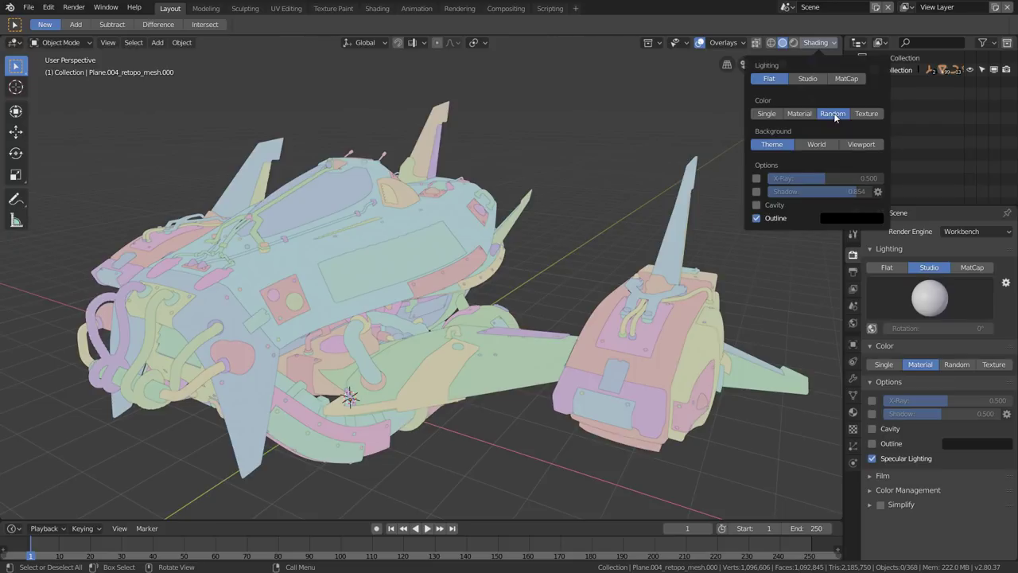
Enable cavity, keep Random colouring after trying Texture, and set Background to World, showing World properties
left_click(756, 204)
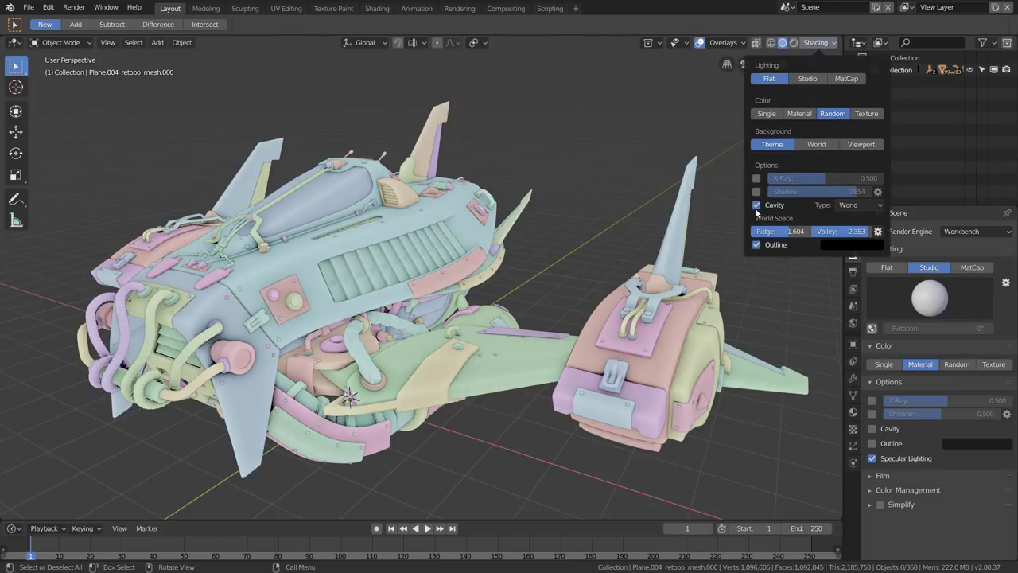
left_click(758, 205)
left_click(758, 204)
left_click(865, 115)
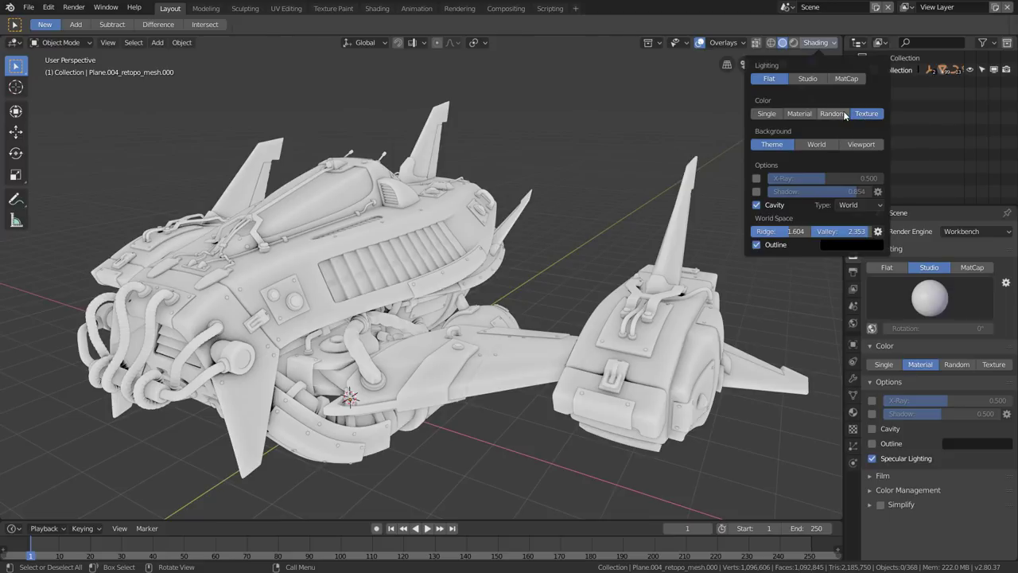
left_click(833, 114)
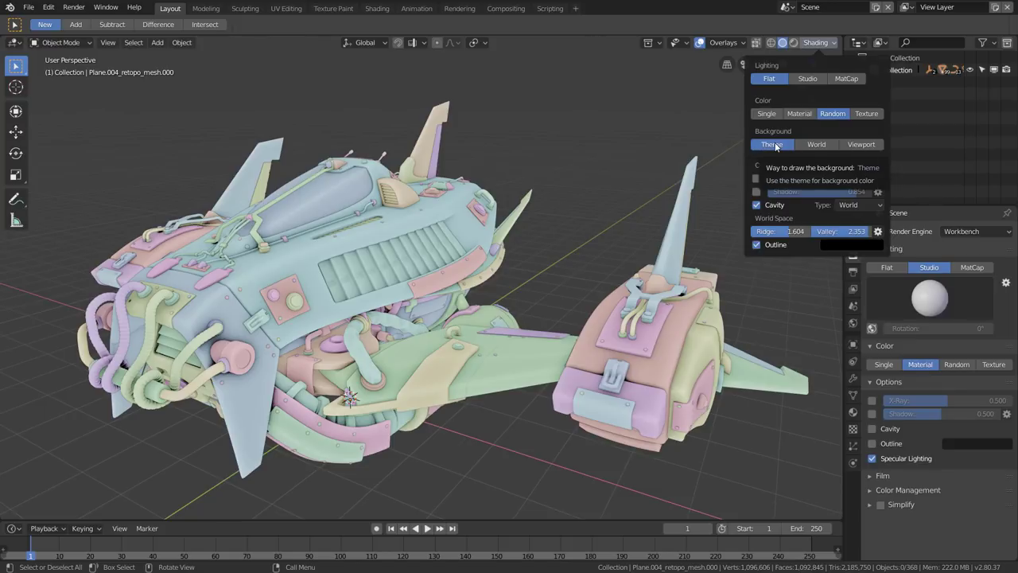
left_click(827, 144)
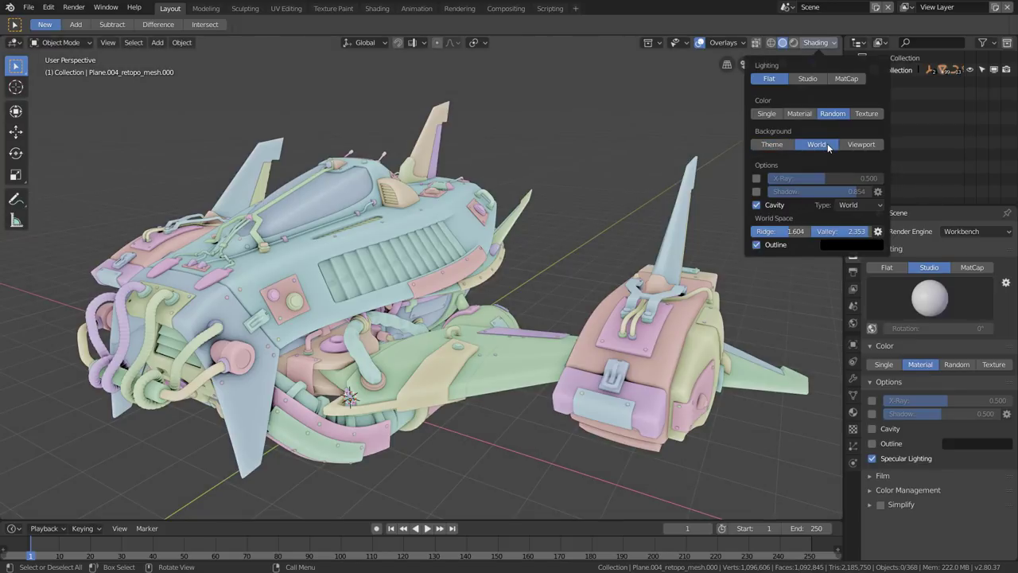
left_click(853, 323)
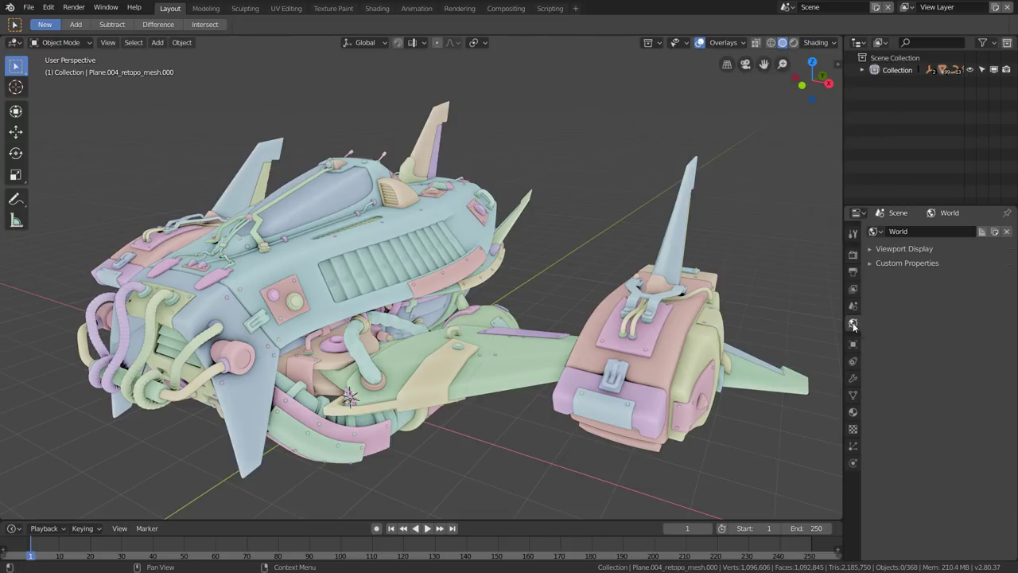
Set the World's viewport display colour to dark red
left_click(872, 250)
left_click(946, 269)
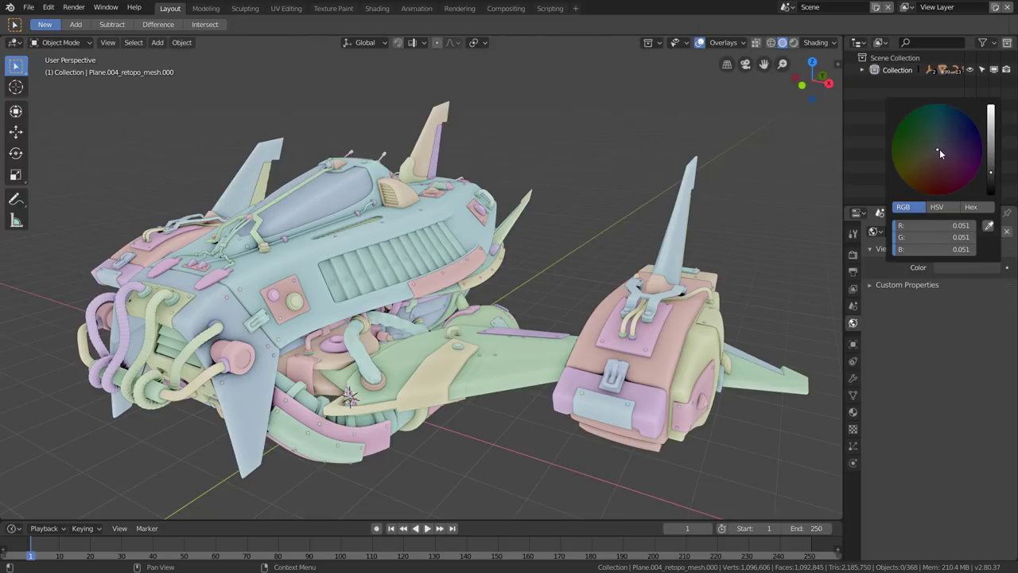
left_click_drag(940, 149, 939, 163)
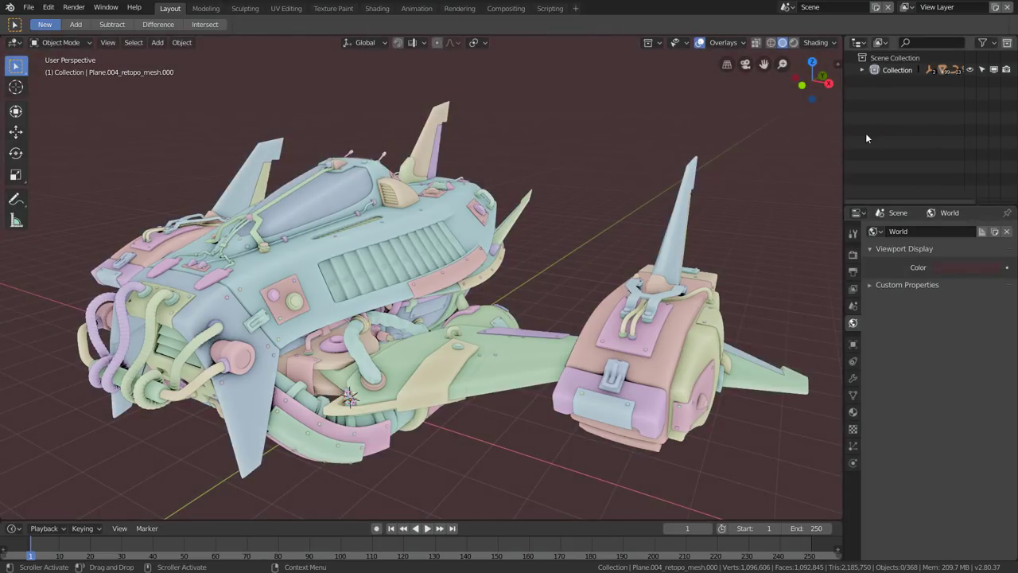
Switch the viewport Background to Viewport with a custom dark grey (RGB 0.048)
left_click(820, 43)
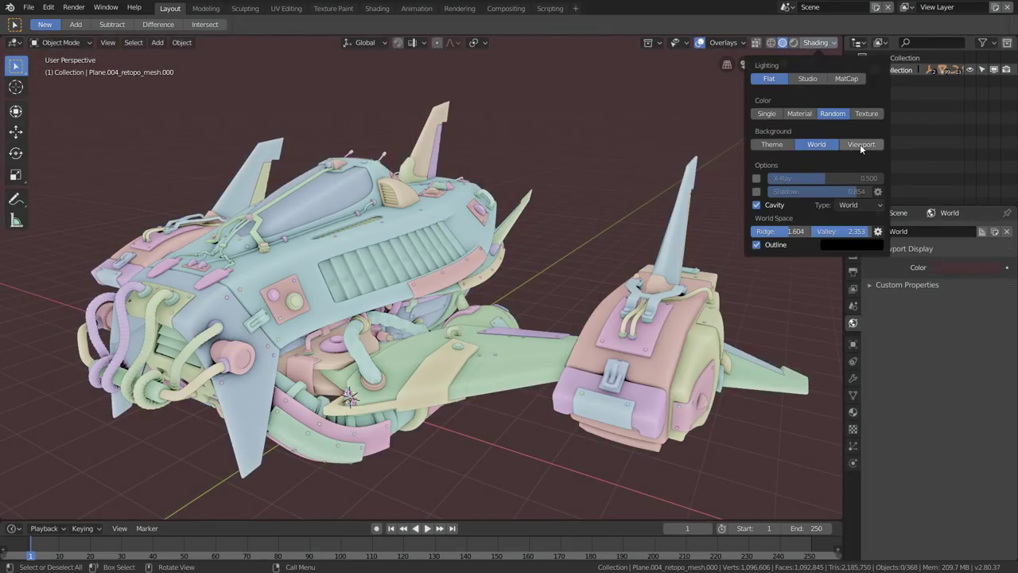
left_click(860, 144)
left_click(815, 157)
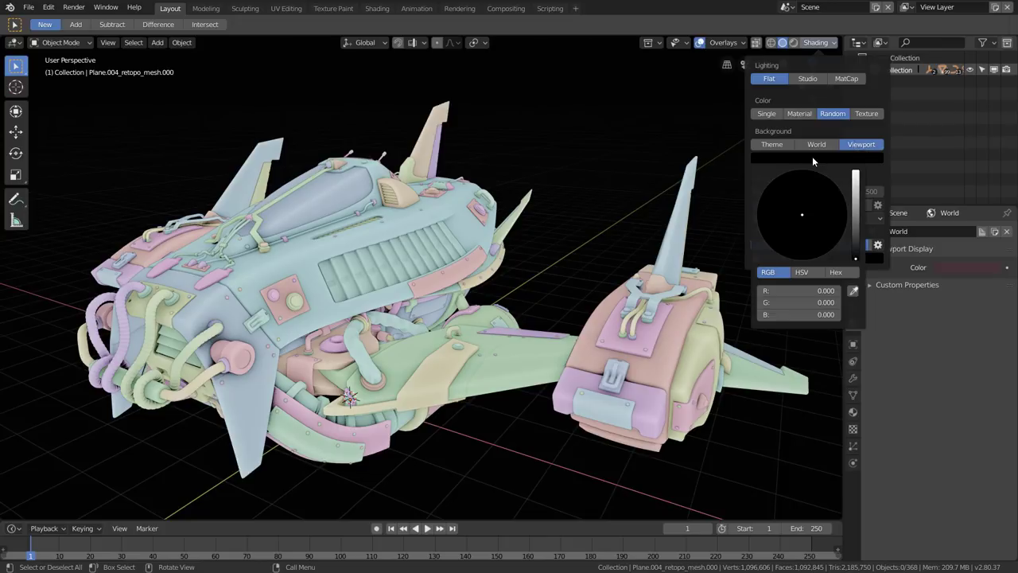
left_click_drag(855, 216, 855, 238)
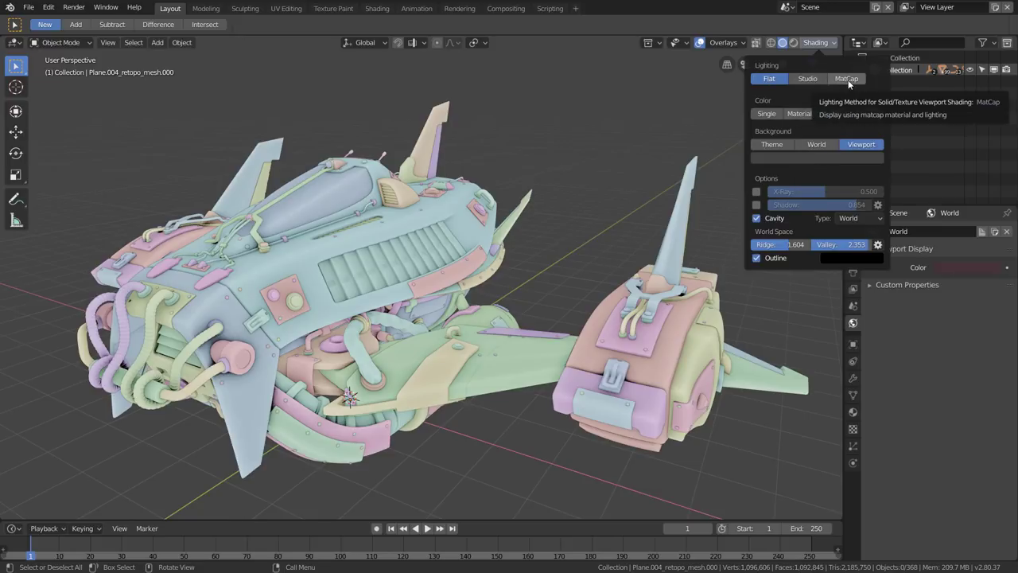
Colour the ship in single white (RGB 1.0) and switch lighting to MatCap
left_click(768, 115)
left_click(782, 128)
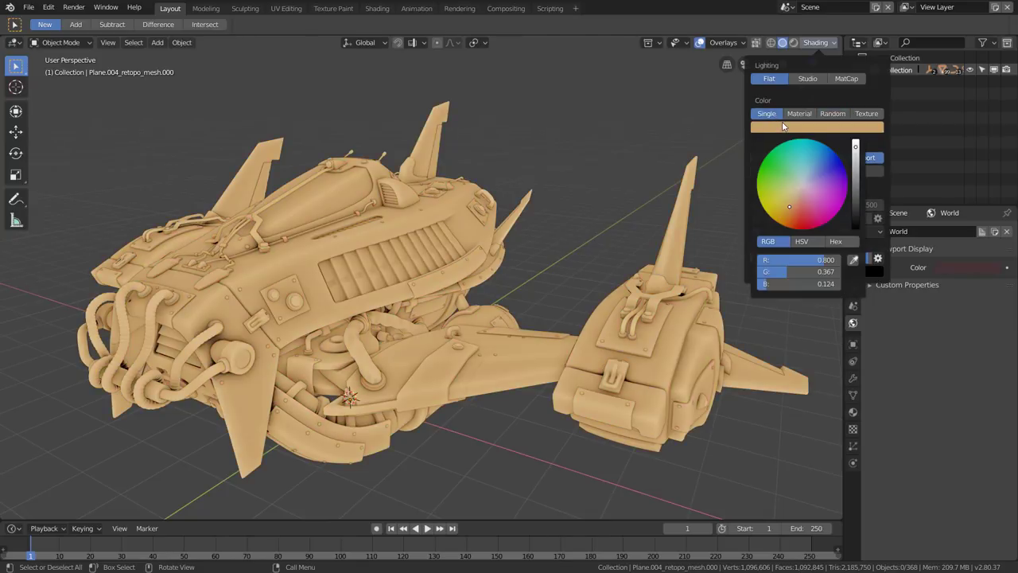
mouse_move(824, 261)
left_mouse_down()
mouse_move(840, 260)
mouse_move(840, 283)
left_mouse_up()
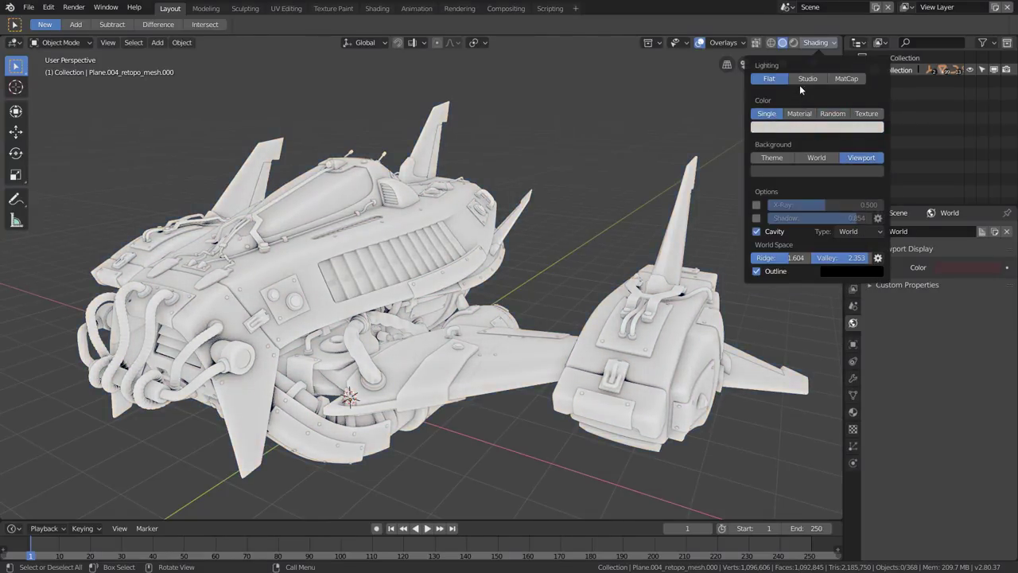
left_click(846, 78)
left_click(792, 110)
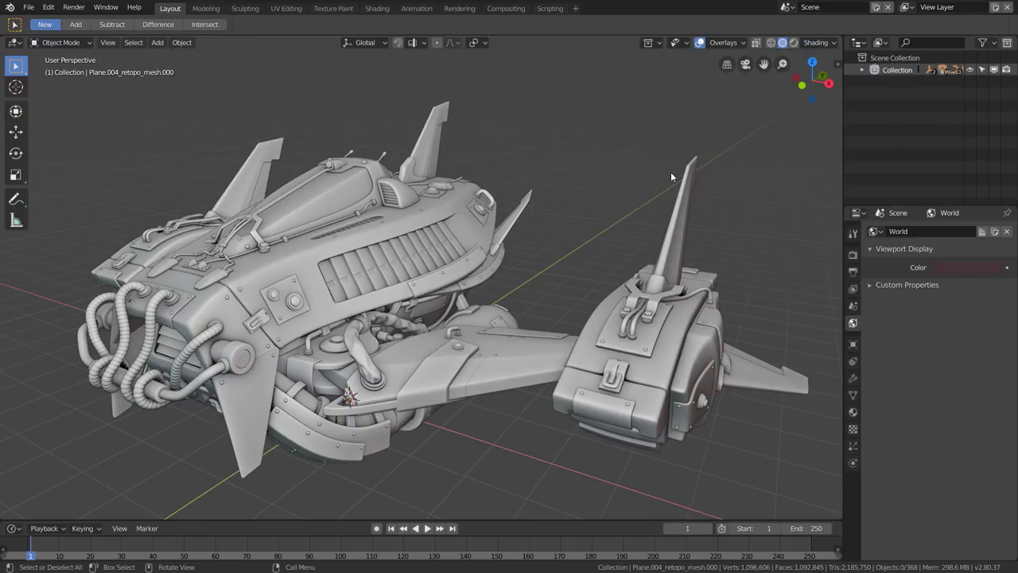
Briefly show and hide the N sidebar's transform values, then bring up the shading settings
key("n")
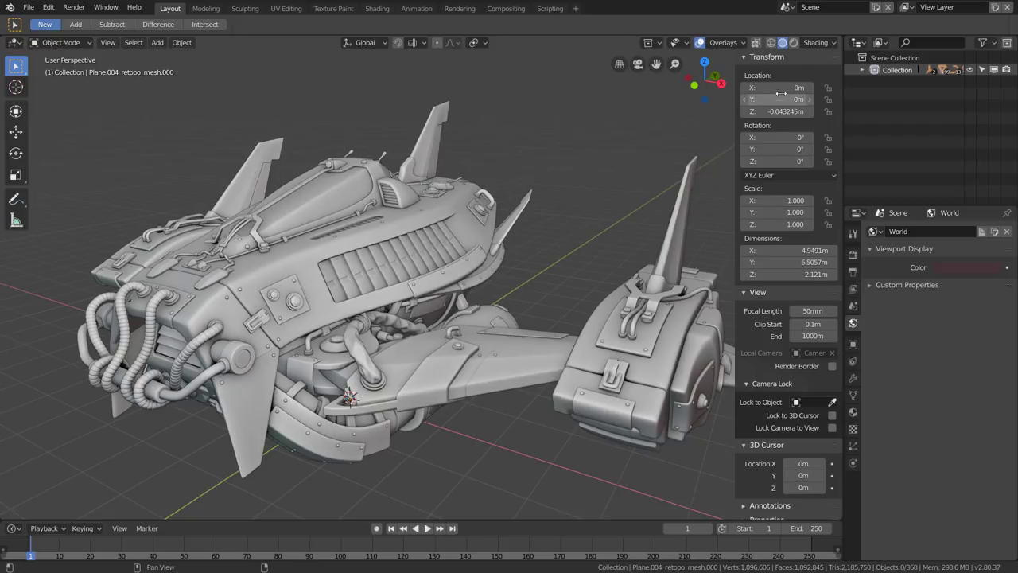
scroll(786, 447, "down", 1)
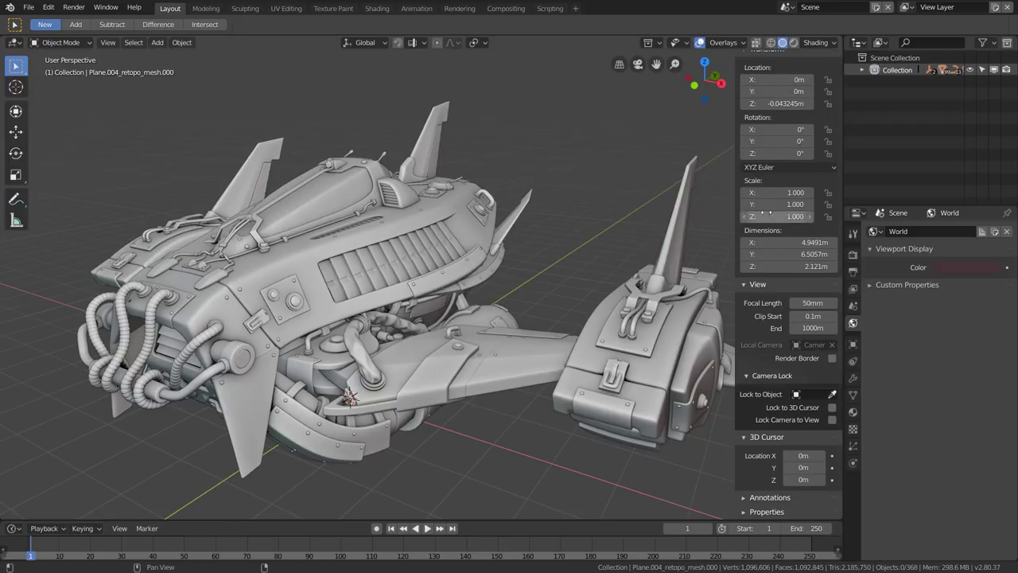
scroll(766, 212, "up", 1)
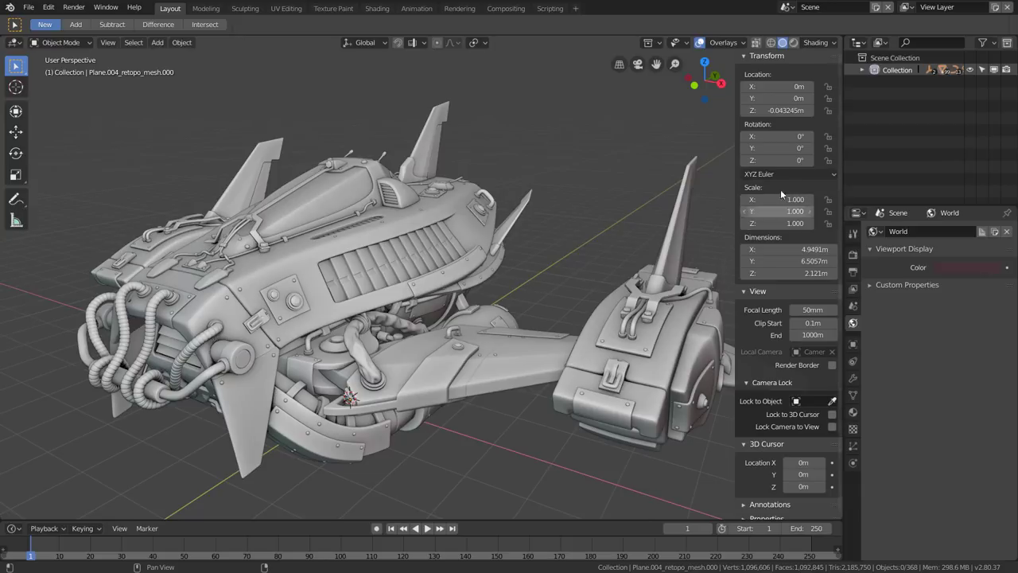
key("n")
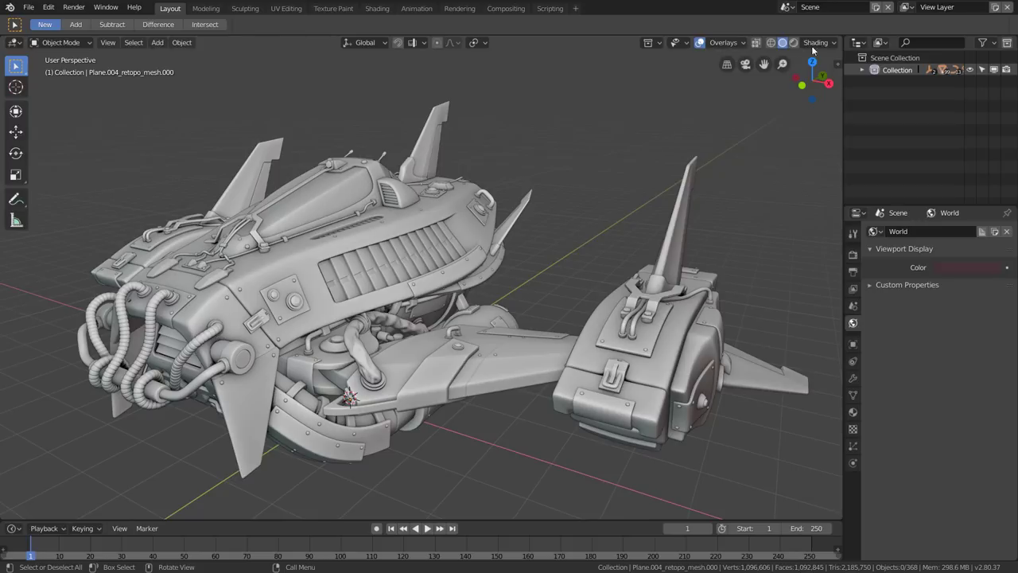
left_click(828, 43)
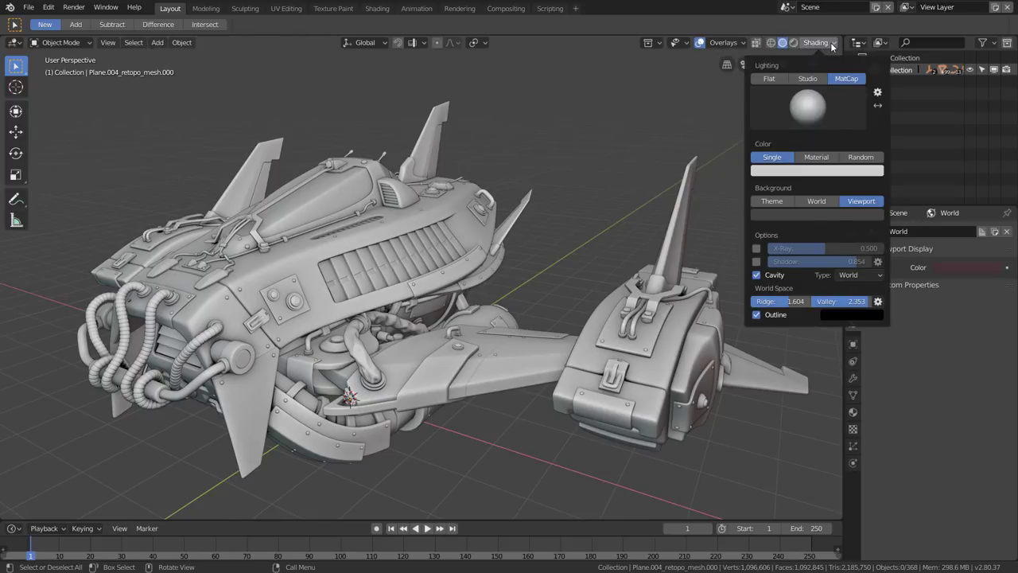
Try the shiny grey and red MatCaps, settling on the grey one
left_click(745, 44)
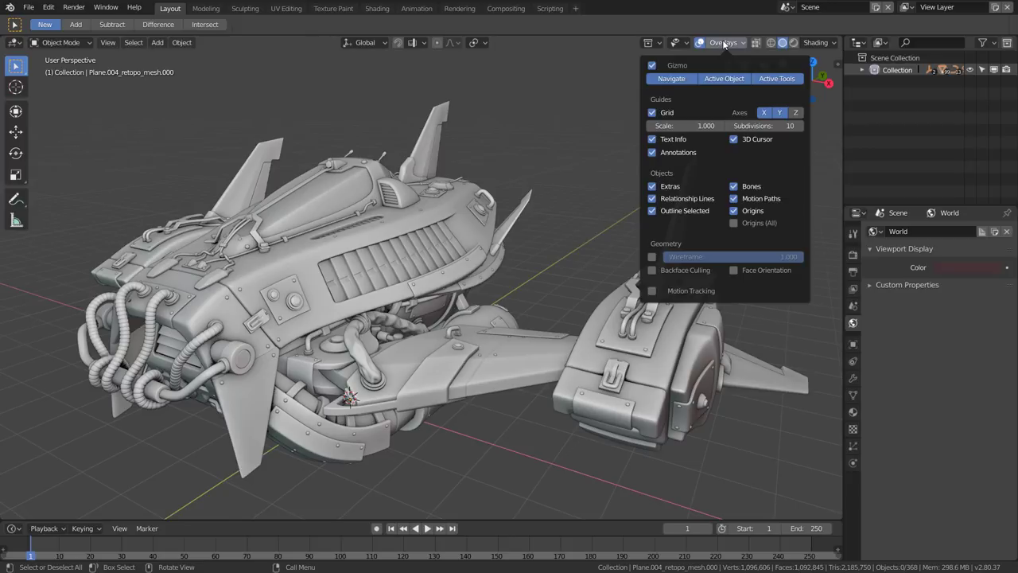
left_click(817, 44)
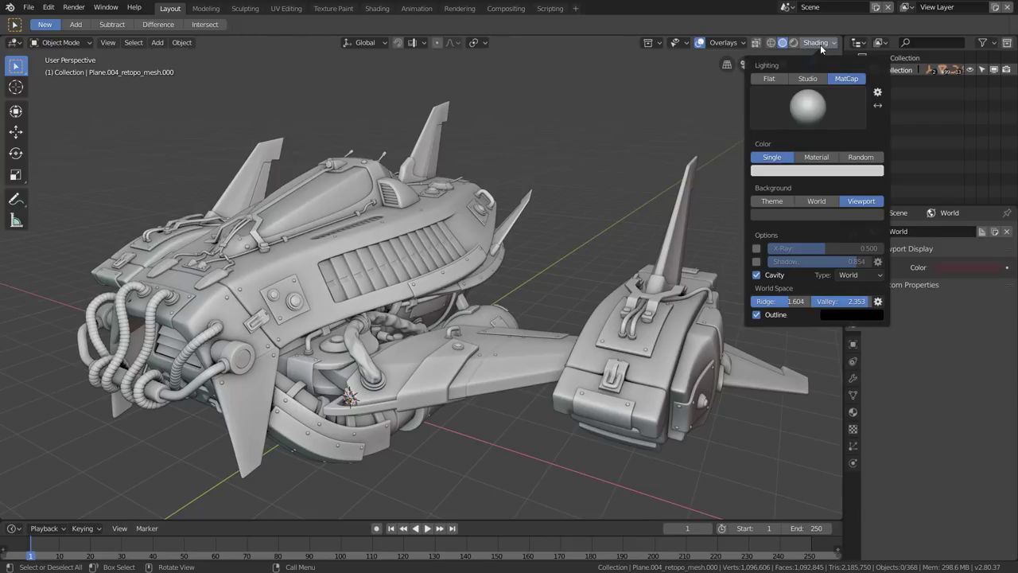
left_click(805, 110)
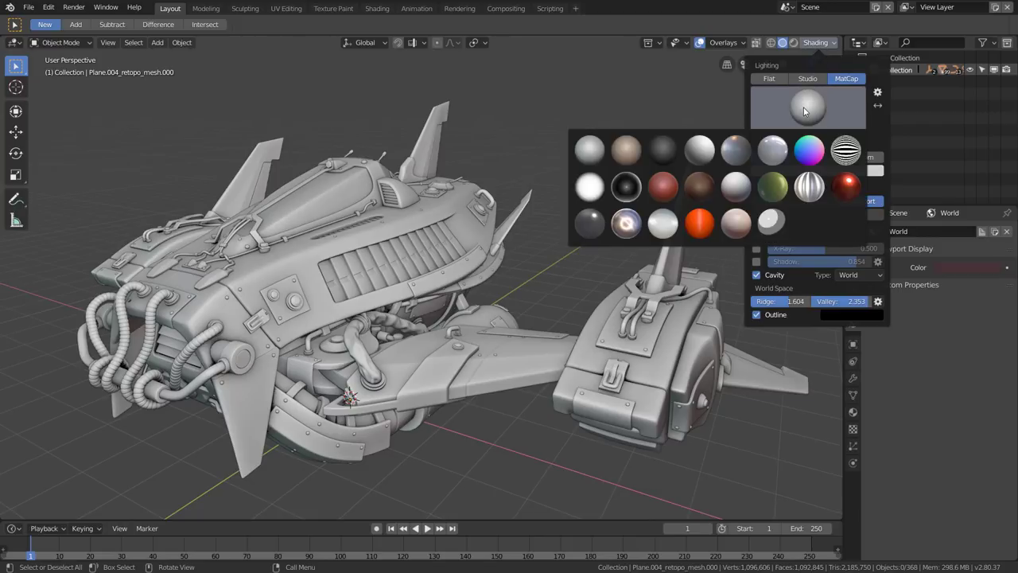
left_click(774, 156)
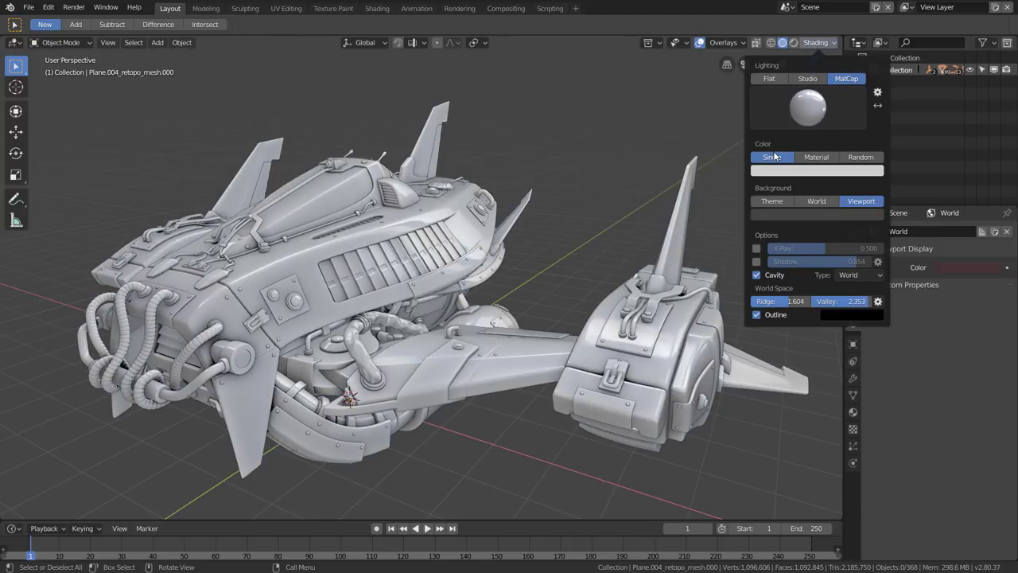
left_click(813, 118)
left_click(848, 185)
left_click(817, 123)
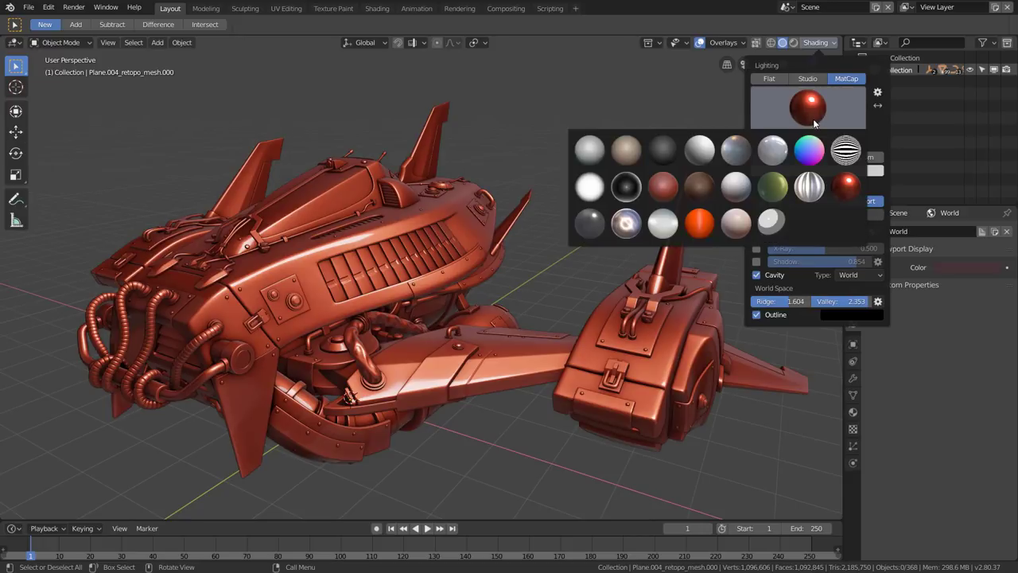
left_click(777, 189)
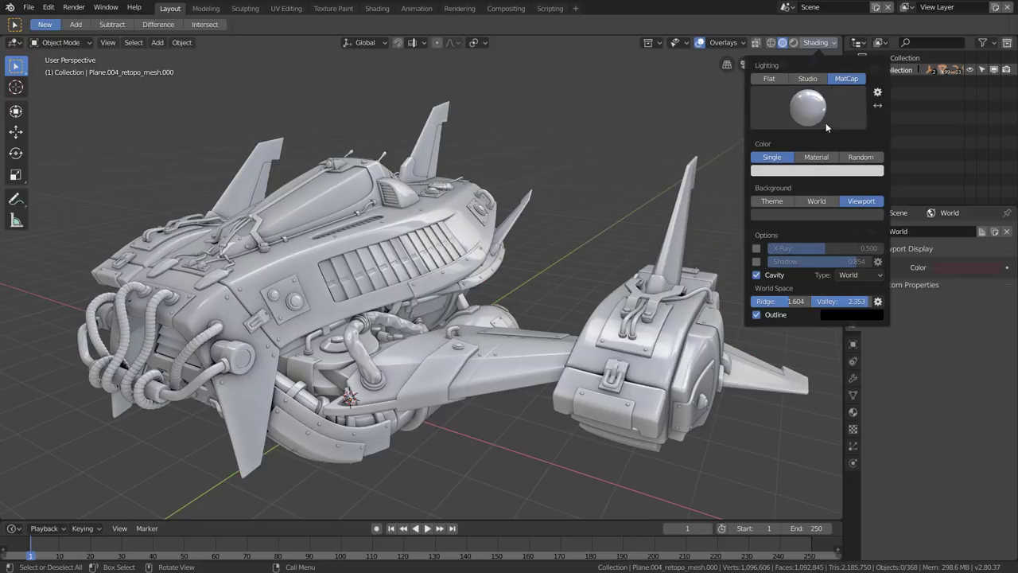
Start entering a hex value for the single viewport colour
left_click(811, 172)
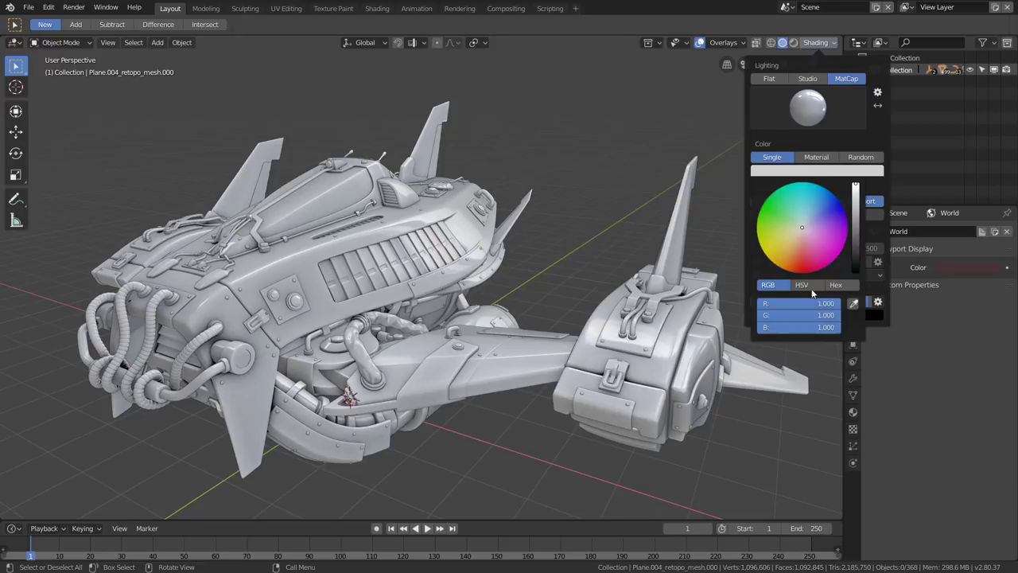
left_click(844, 286)
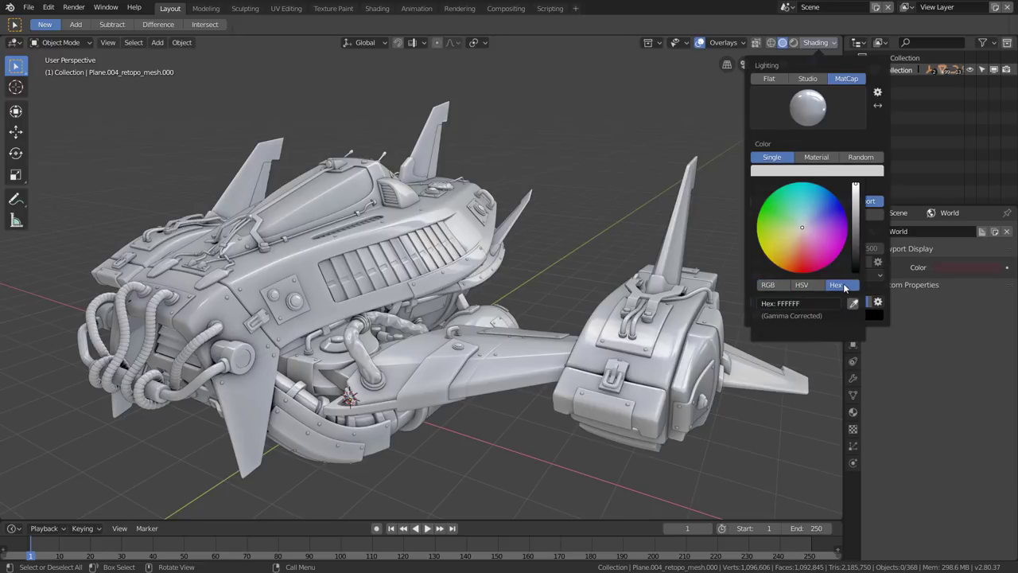
left_click(798, 302)
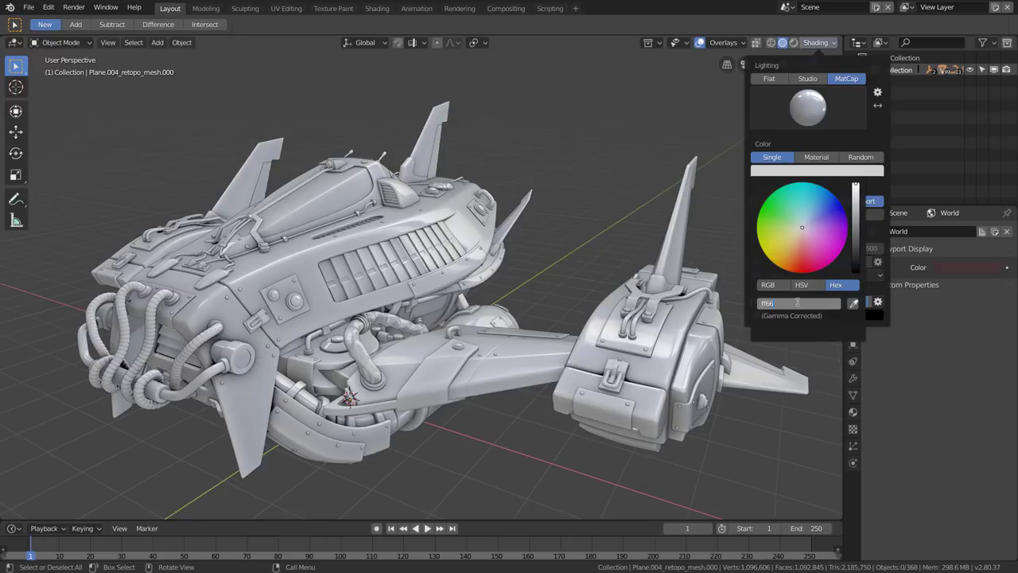
Confirm the orange hex colour, then try dark grey, red and green MatCaps before keeping glossy white
key("Return")
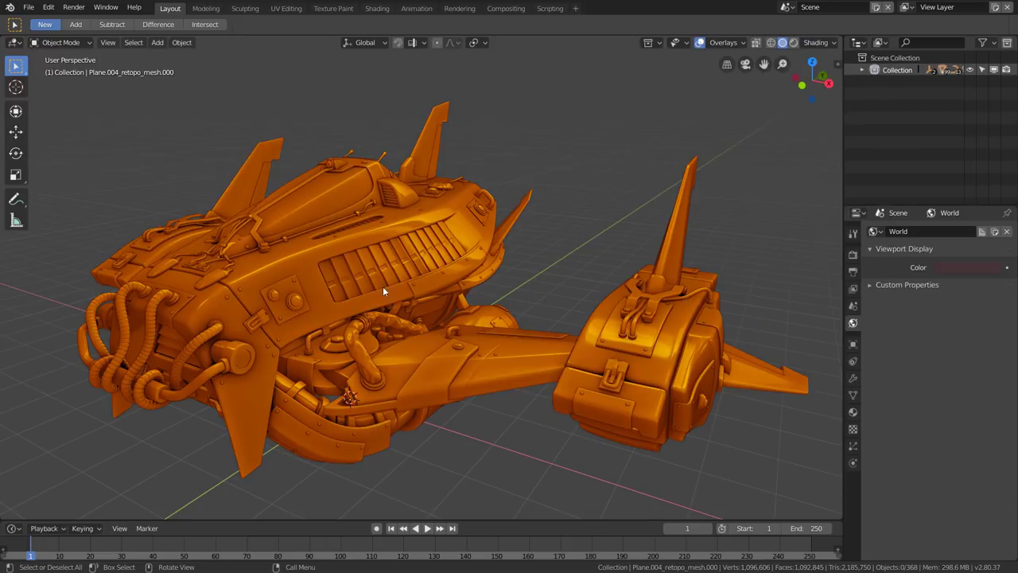
middle_click_drag(383, 287, 457, 255)
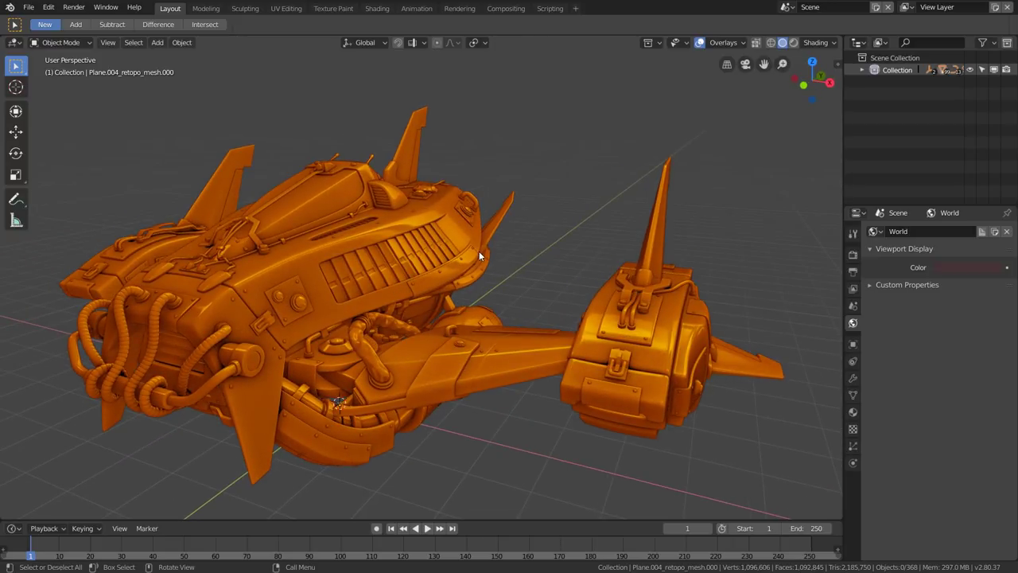
left_click(828, 40)
left_click(818, 111)
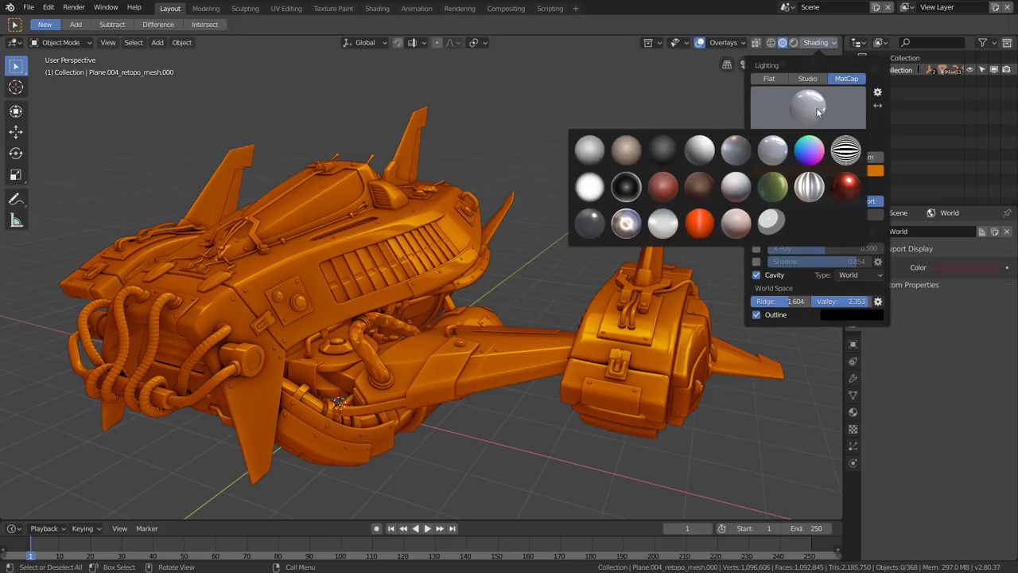
left_click(736, 150)
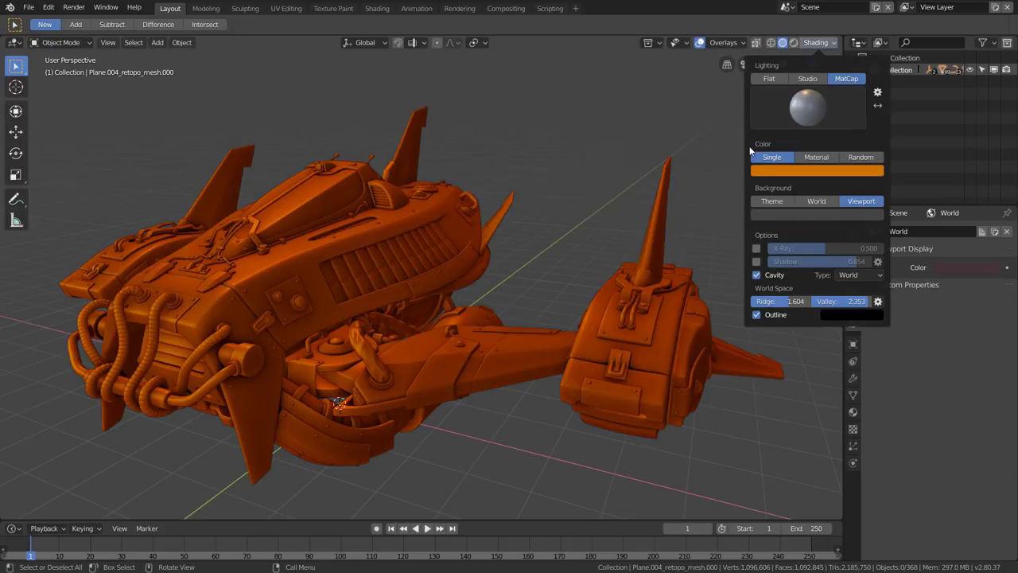
left_click(819, 102)
left_click(668, 191)
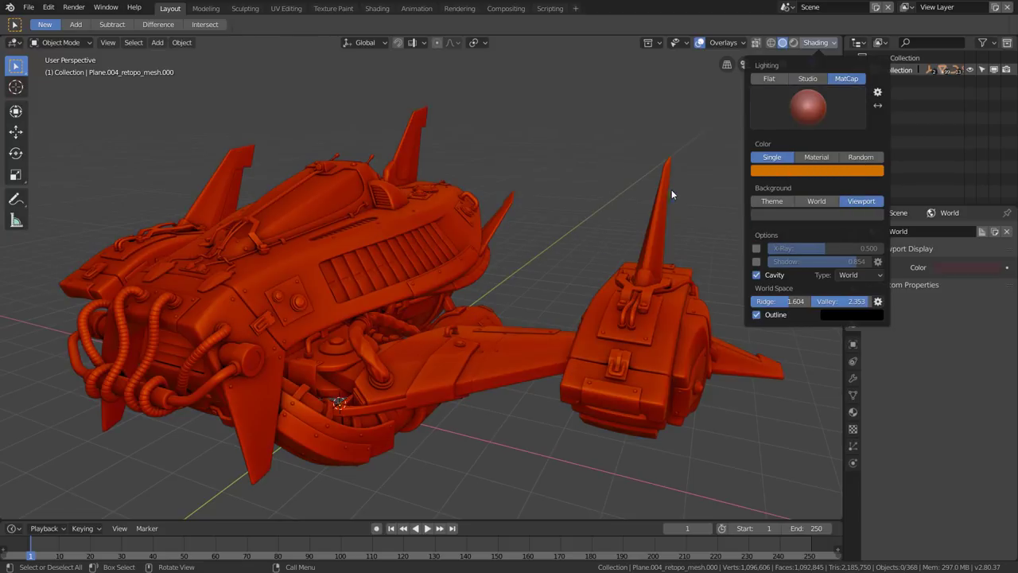
left_click(809, 111)
left_click(773, 193)
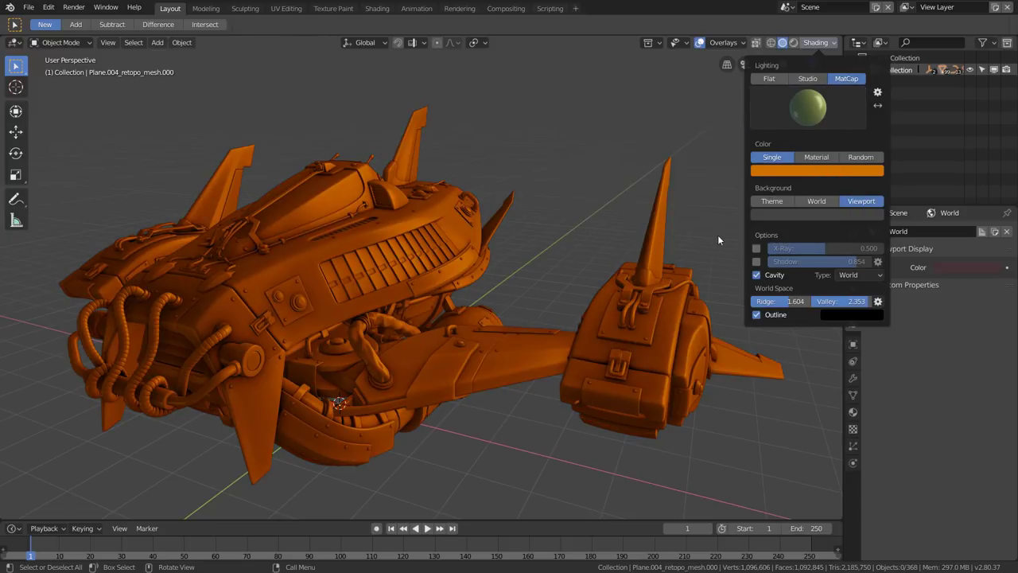
left_click(808, 108)
left_click(773, 151)
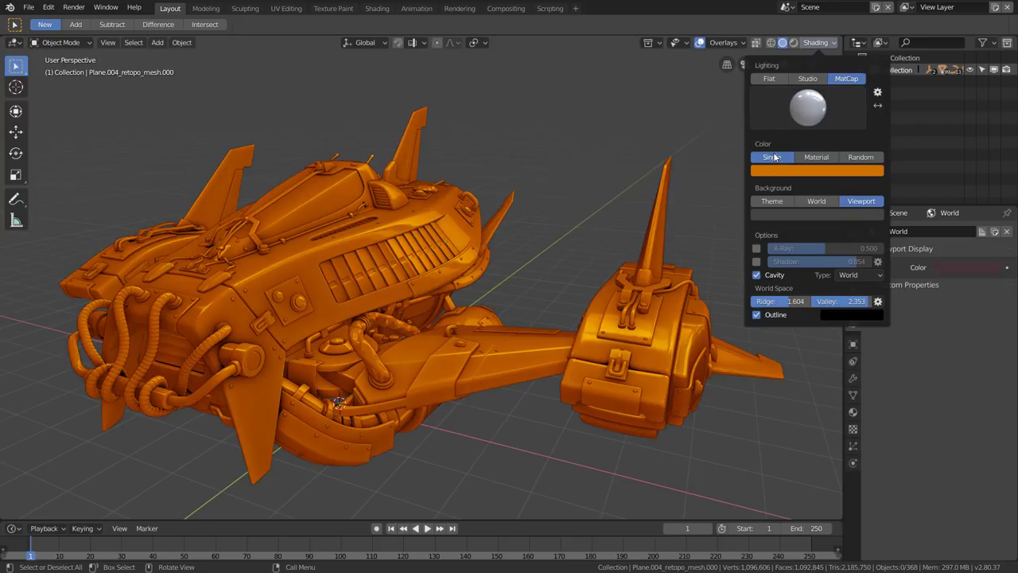
left_click(810, 119)
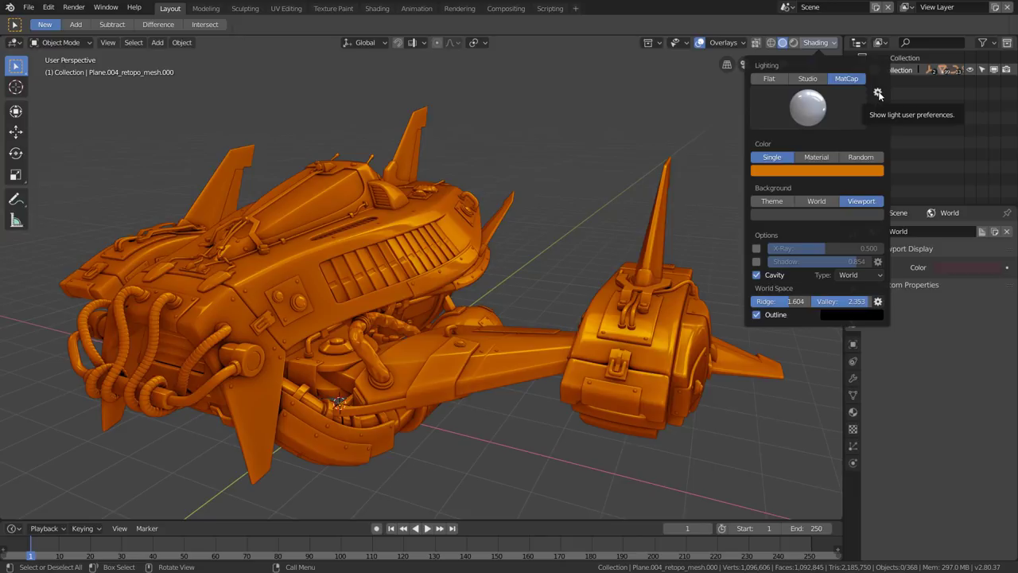
left_click(826, 118)
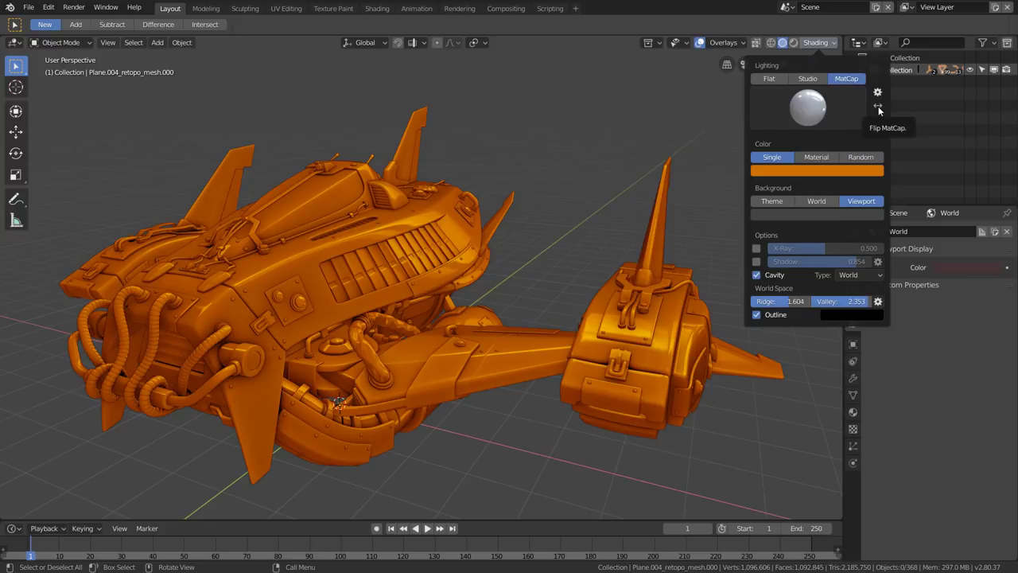
Toggle Flip MatCap on and off repeatedly, leaving it unflipped
left_click(878, 110)
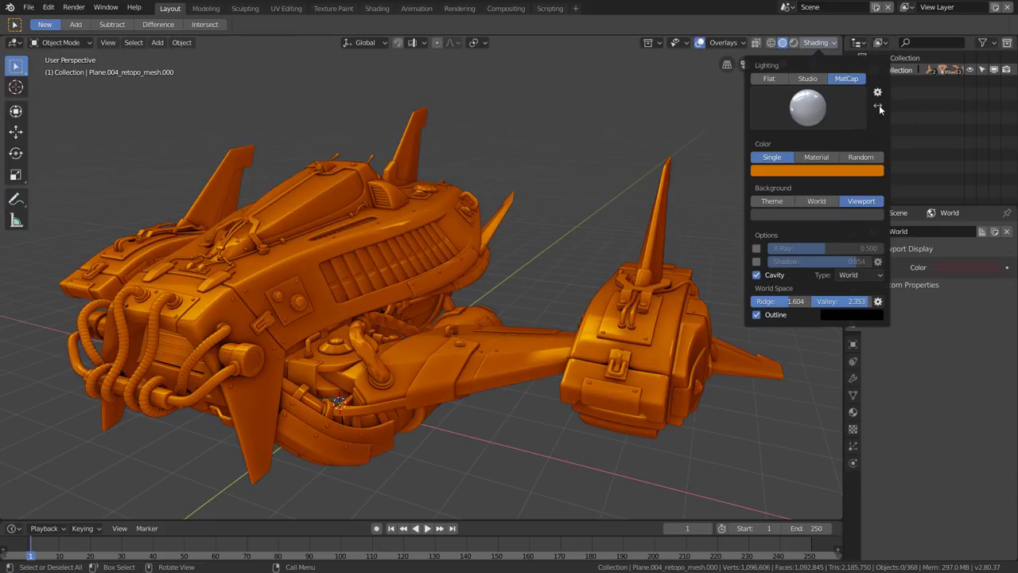
left_click(879, 110)
left_click(879, 108)
left_click(880, 109)
left_click(879, 108)
left_click(879, 108)
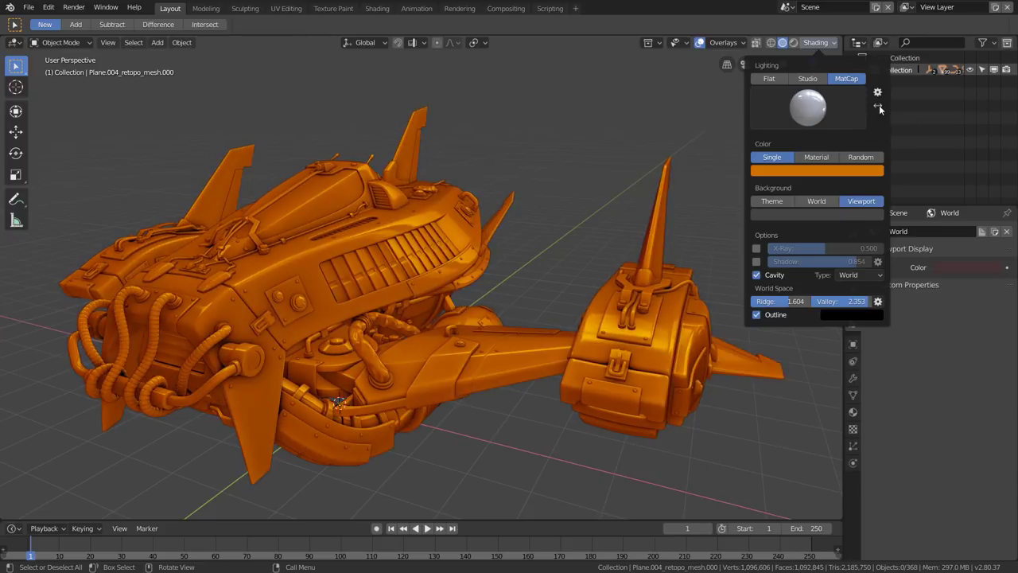
left_click(879, 109)
left_click(879, 108)
left_click(879, 109)
left_click(880, 108)
Replace the single orange with Random per-object colours after trying Material
left_click(808, 124)
left_click(817, 158)
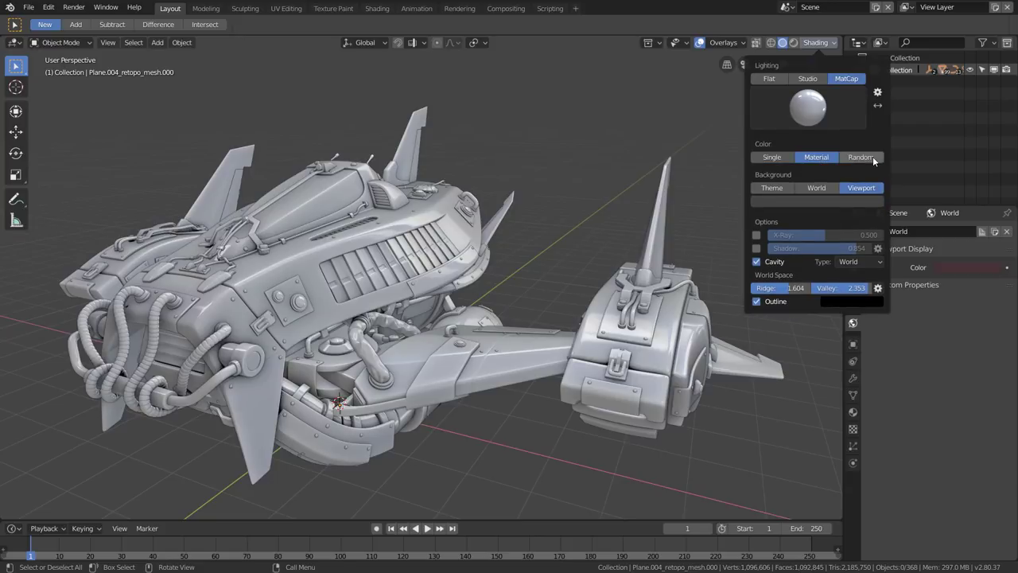
left_click(874, 159)
Try X-ray transparency at strength 0.319, then turn X-ray back off
mouse_move(344, 299)
middle_mouse_down()
mouse_move(318, 288)
mouse_move(369, 297)
middle_mouse_up()
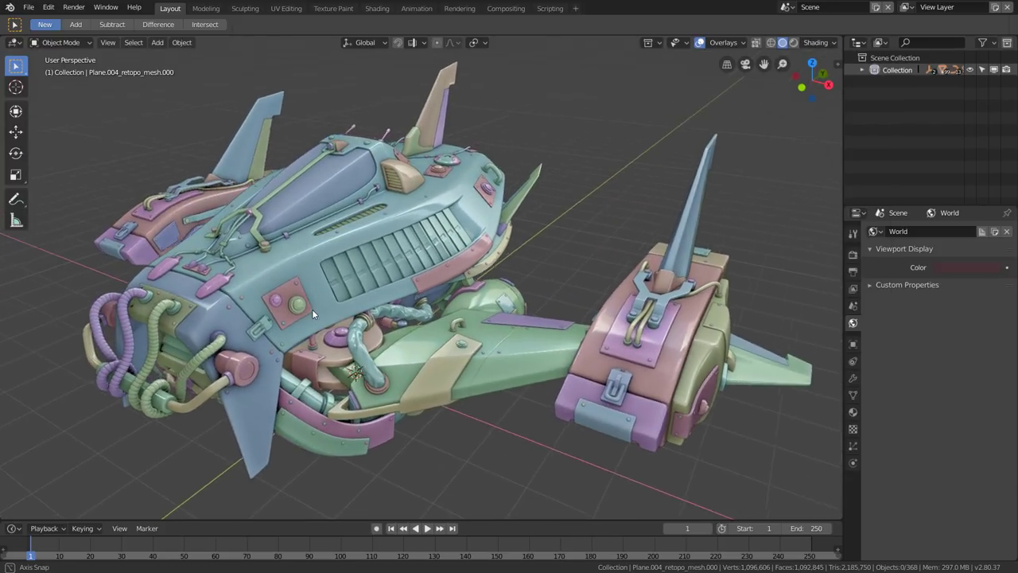
left_click(819, 43)
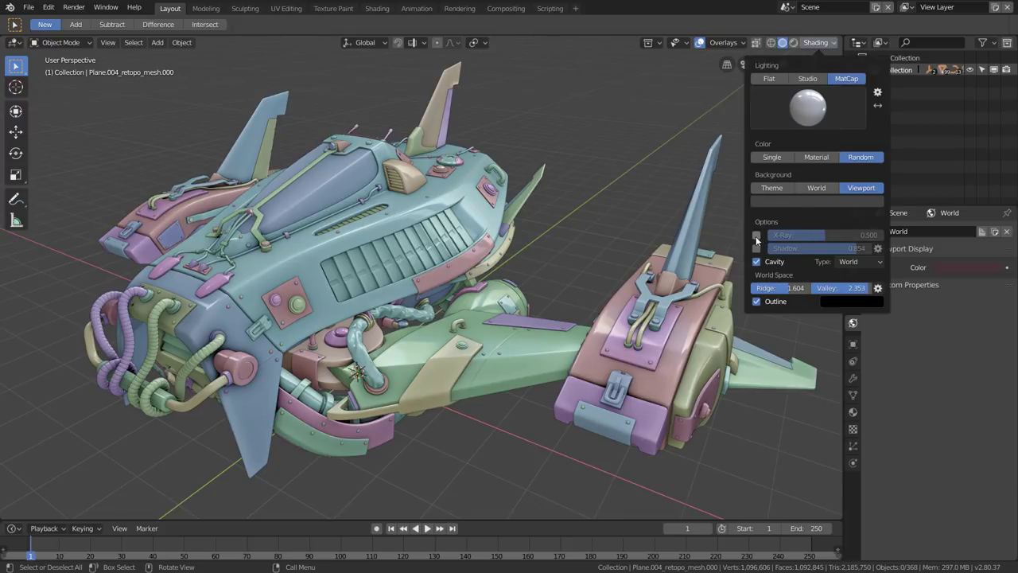
left_click(756, 236)
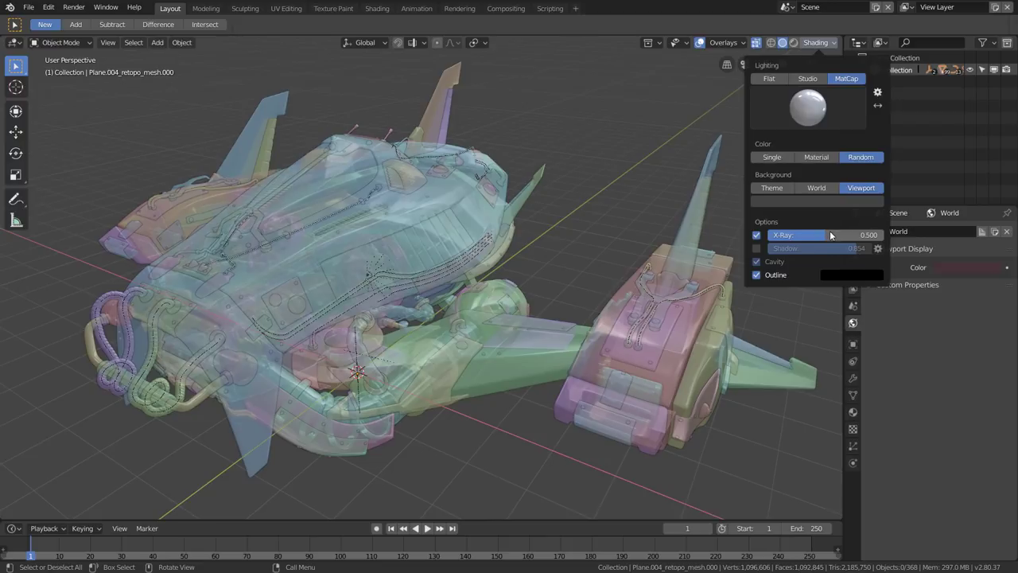
mouse_move(828, 235)
left_mouse_down()
mouse_move(855, 236)
mouse_move(790, 235)
mouse_move(804, 235)
left_mouse_up()
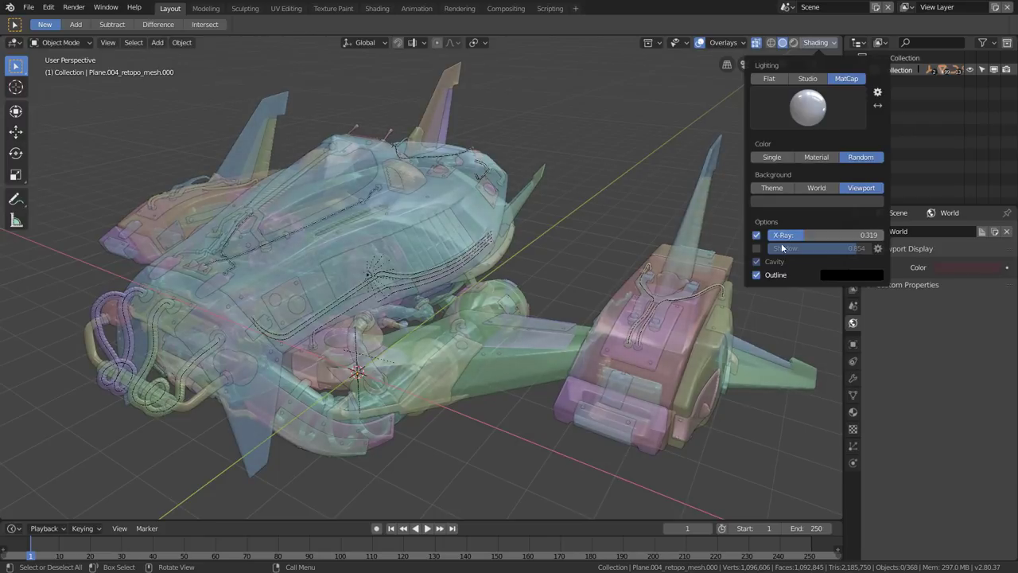
mouse_move(478, 258)
middle_mouse_down()
mouse_move(404, 274)
mouse_move(536, 277)
mouse_move(617, 242)
mouse_move(562, 246)
mouse_move(635, 263)
mouse_move(304, 222)
mouse_move(629, 241)
mouse_move(668, 282)
mouse_move(466, 275)
mouse_move(484, 285)
mouse_move(442, 353)
mouse_move(496, 325)
mouse_move(504, 359)
mouse_move(505, 348)
mouse_move(549, 338)
middle_mouse_up()
left_click(818, 45)
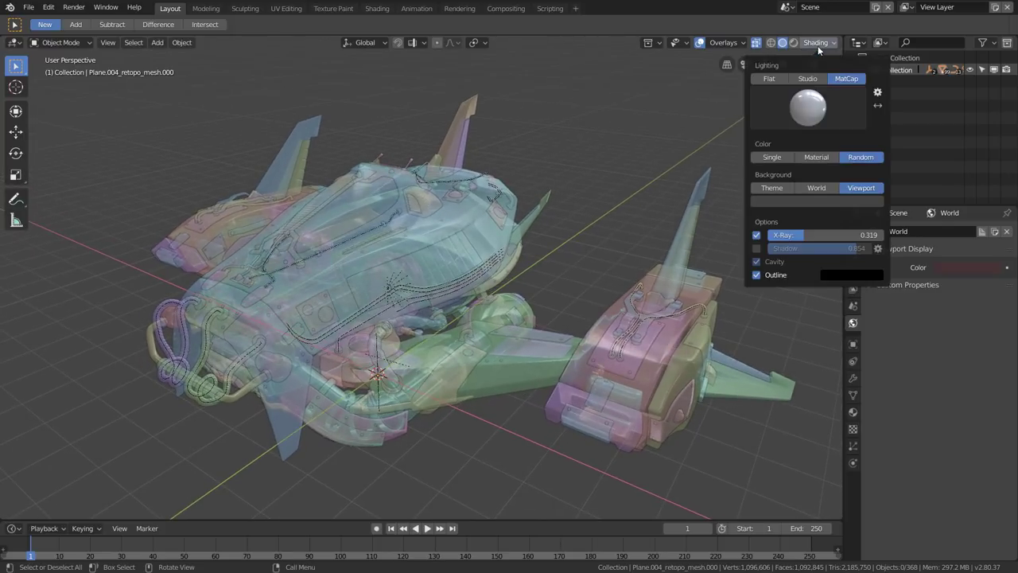
left_click(756, 235)
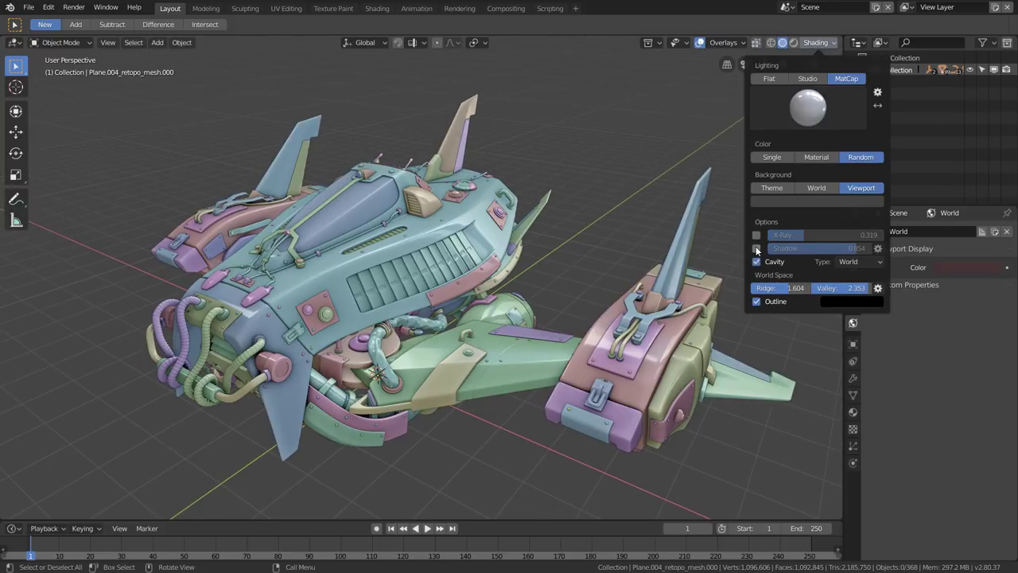
Enable viewport shadows at strength 0.977
left_click(756, 247)
left_click_drag(855, 248, 871, 248)
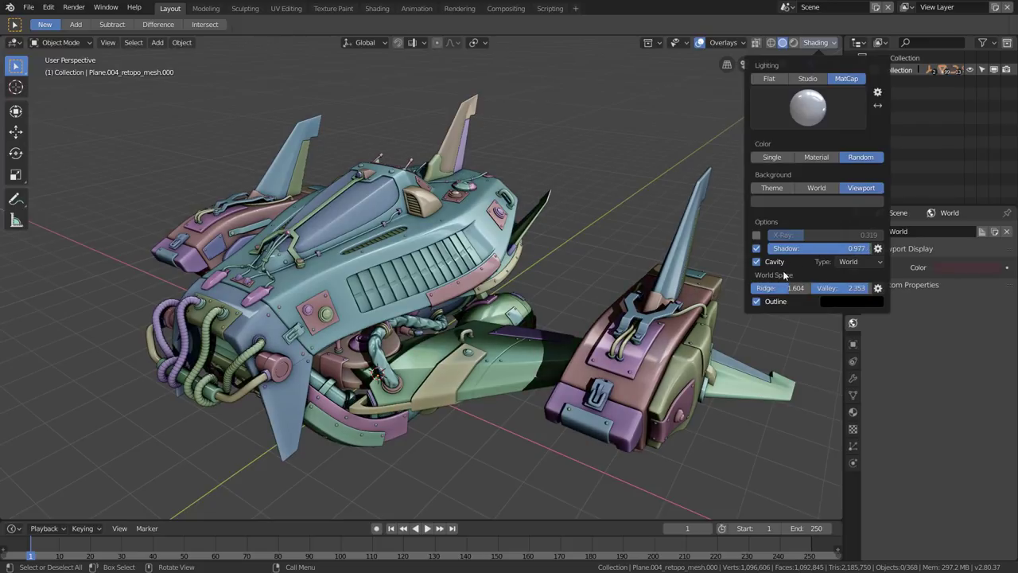
mouse_move(389, 293)
middle_mouse_down()
mouse_move(410, 278)
mouse_move(413, 294)
mouse_move(475, 278)
mouse_move(584, 237)
mouse_move(469, 275)
middle_mouse_up()
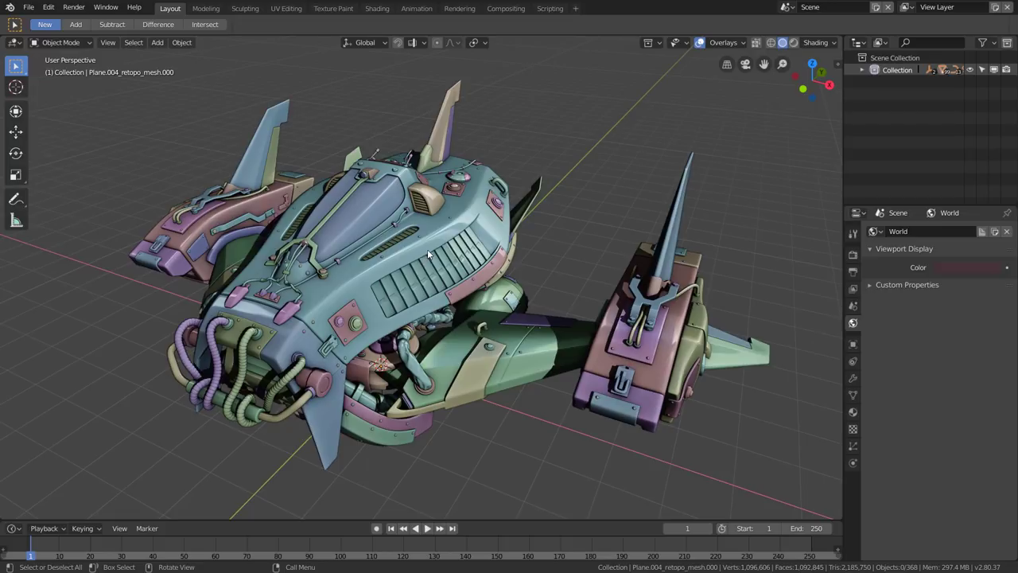
In Edit Mode, raise the selected hull-panel edges near the vent about 0.14 m along Z
left_click(424, 259)
scroll(423, 259, "up", 5)
key("Tab")
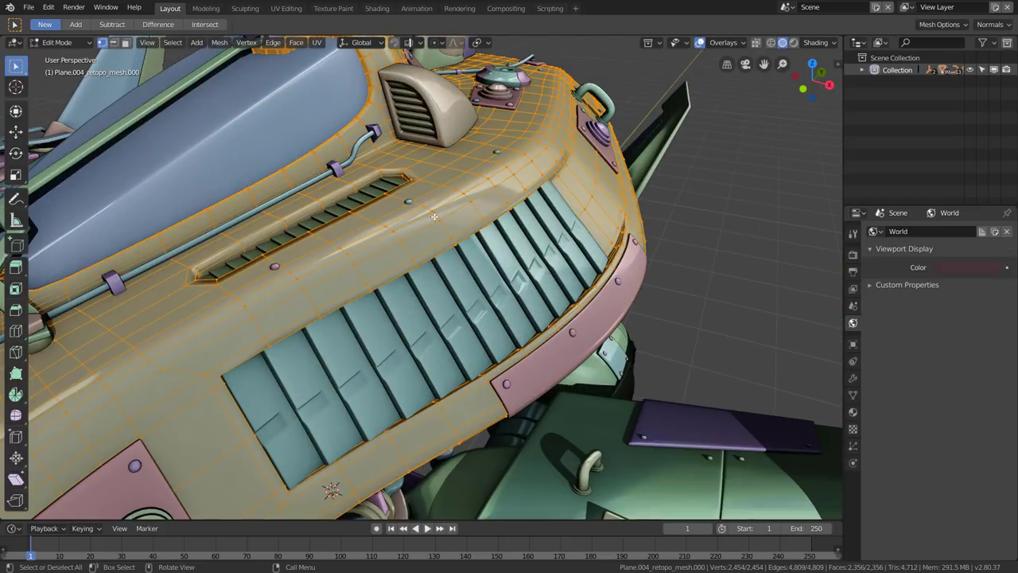
left_click(443, 220)
key("g")
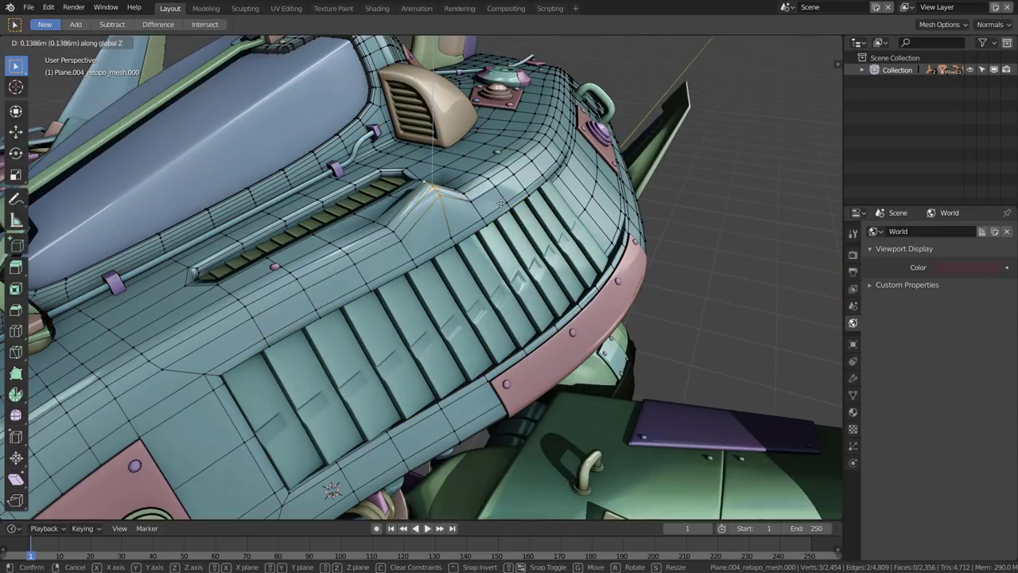
left_click(430, 220)
Return to Object Mode, orbit to see the whole ship, and deselect it
scroll(569, 193, "down", 5)
key("Tab")
scroll(569, 193, "down", 5)
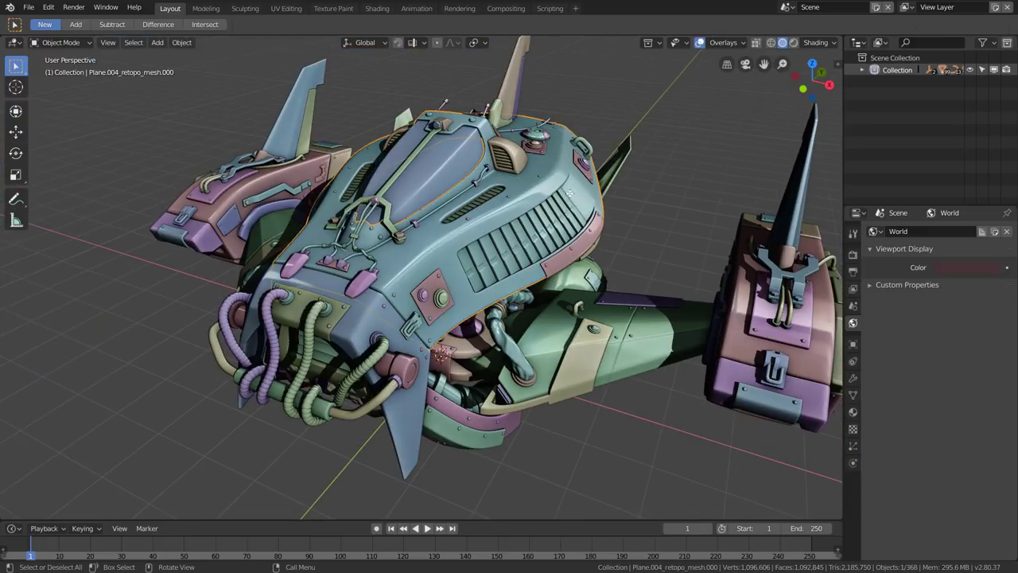
mouse_move(570, 193)
middle_mouse_down()
mouse_move(554, 238)
mouse_move(575, 250)
mouse_move(598, 242)
mouse_move(580, 264)
middle_mouse_up()
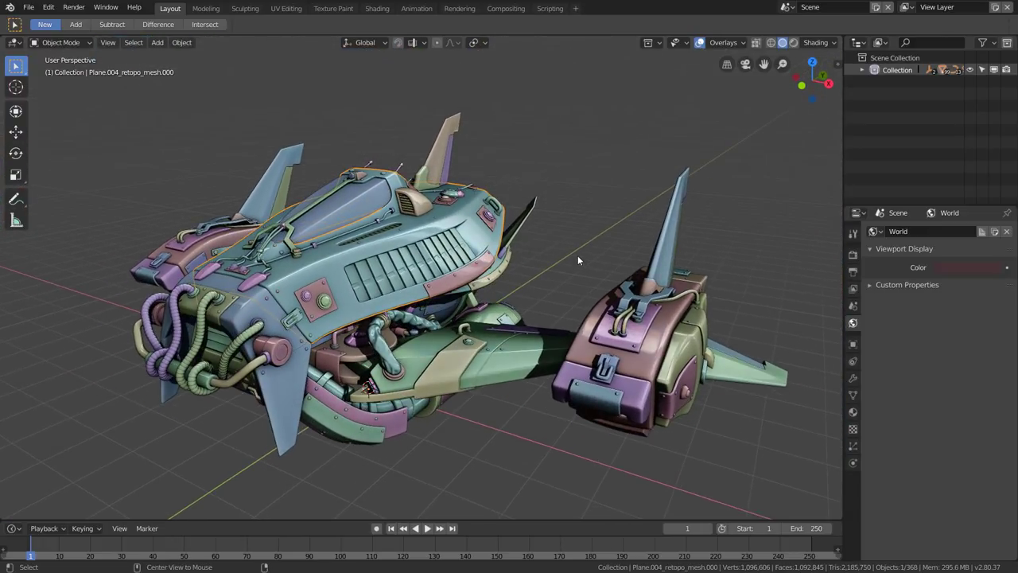
left_click(577, 256)
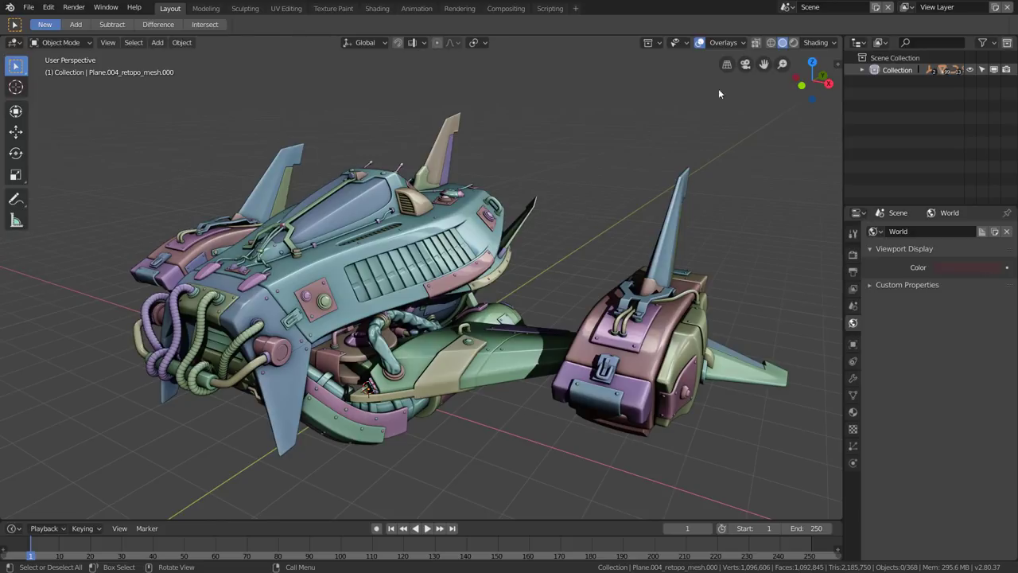
Toggle between Material Preview and Solid shading, then bring up the Render properties
left_click(794, 44)
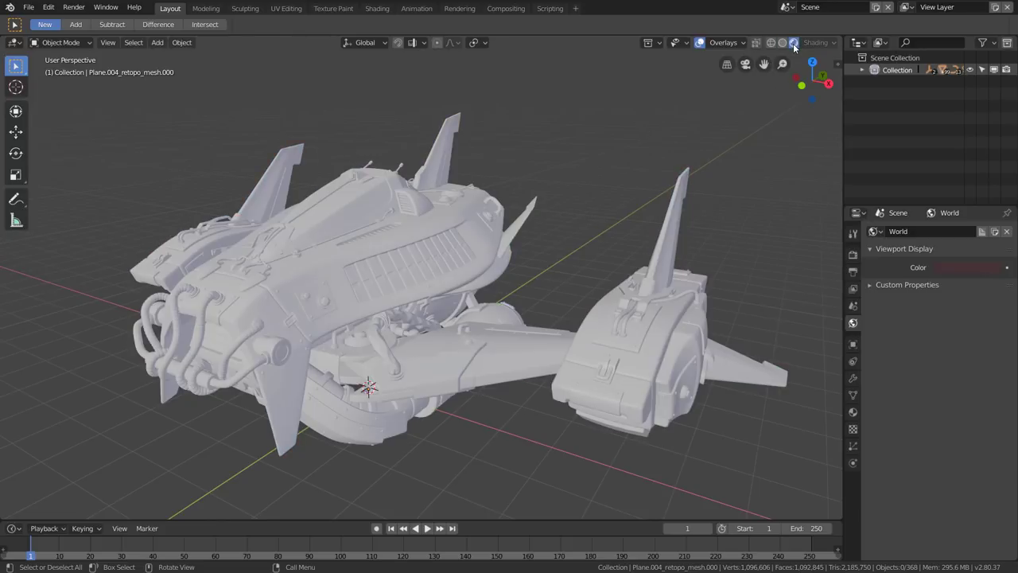
left_click(782, 44)
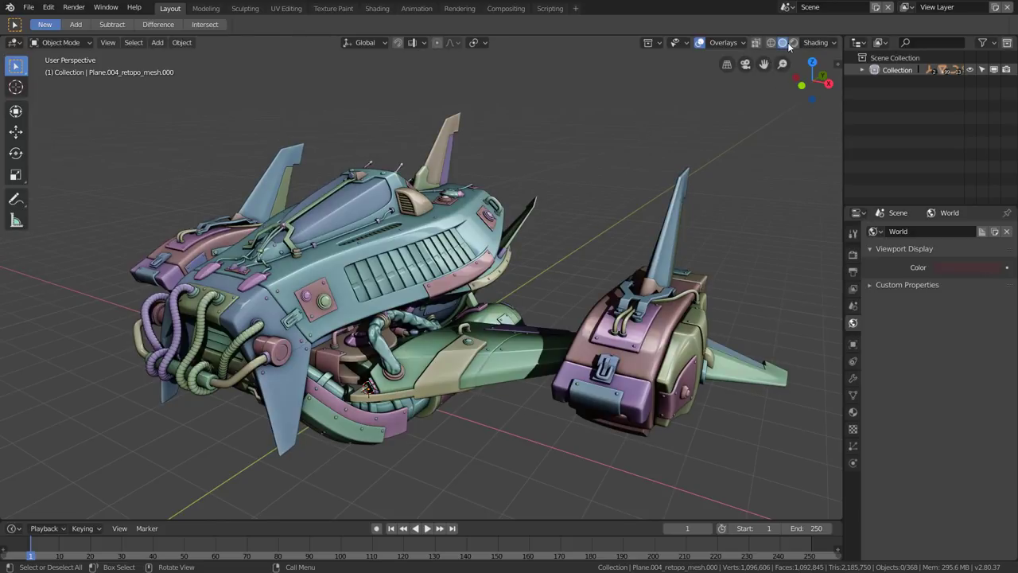
left_click(794, 45)
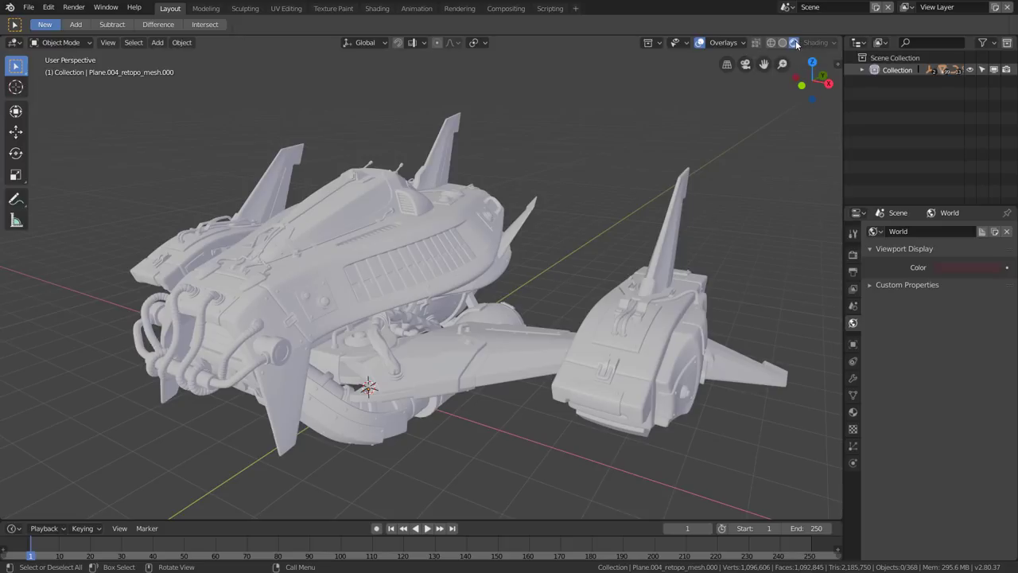
left_click(854, 256)
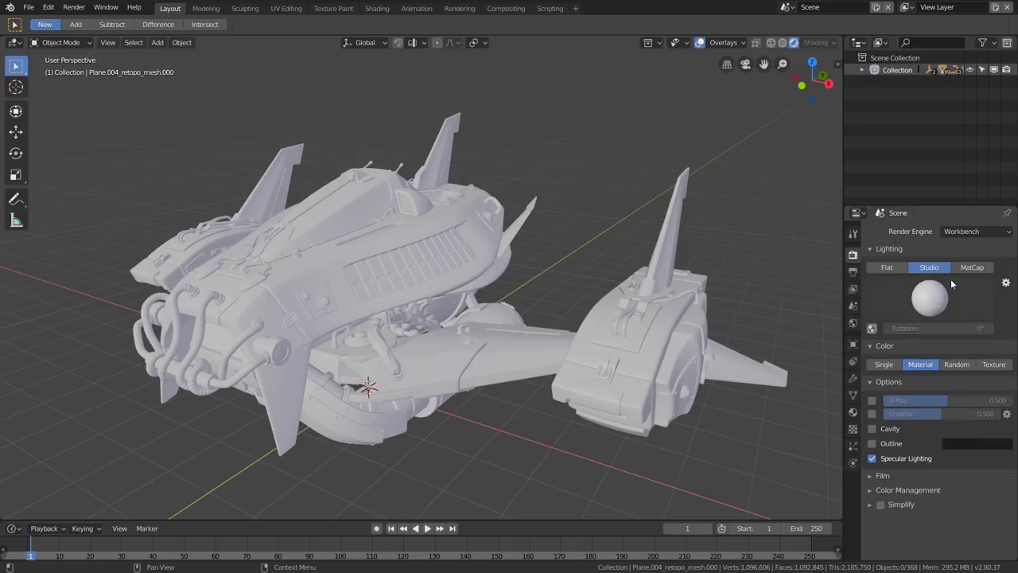
Switch the viewport to Solid shading and browse its Studio lighting choices
left_click(783, 42)
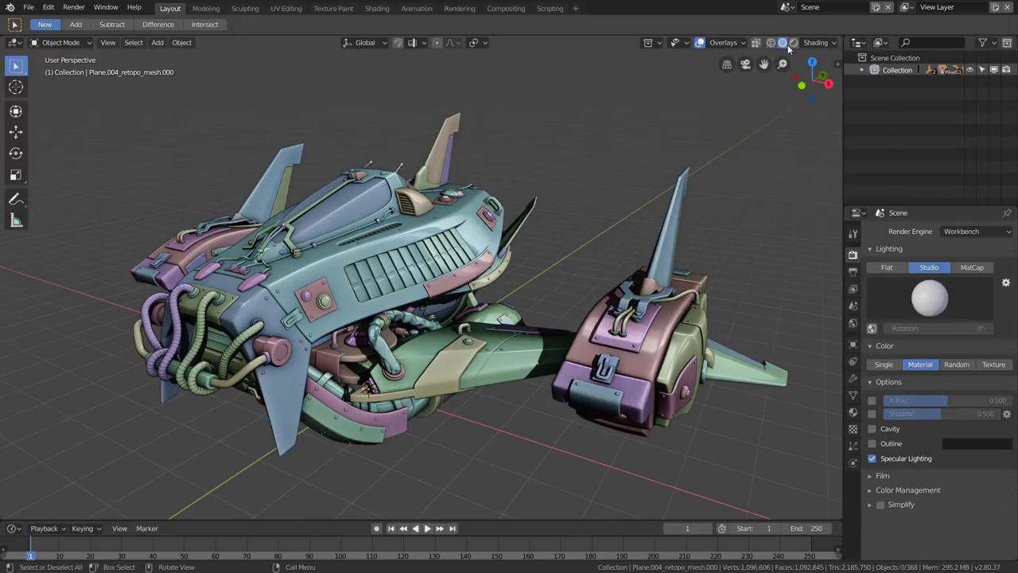
left_click(827, 43)
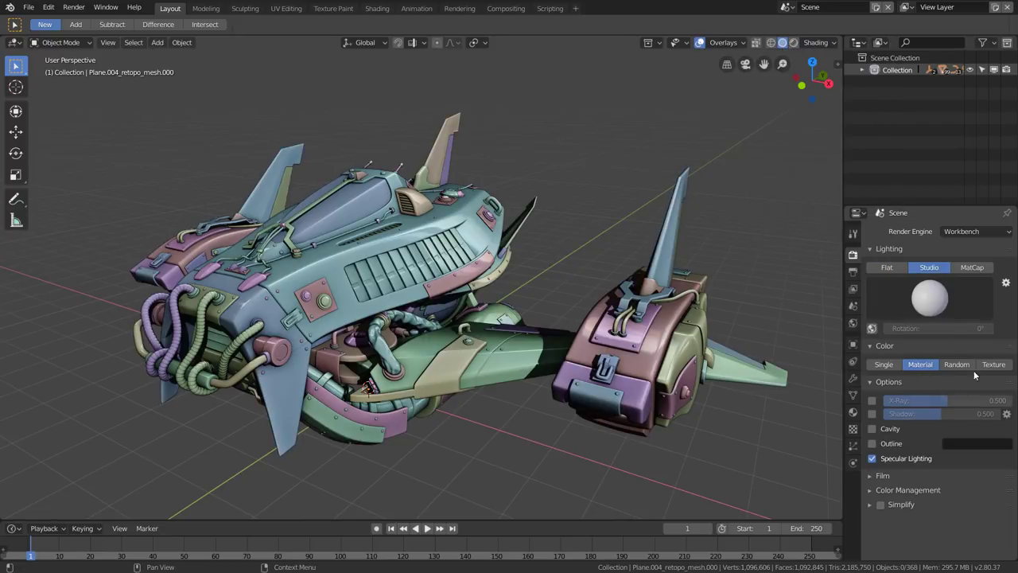
left_click(936, 303)
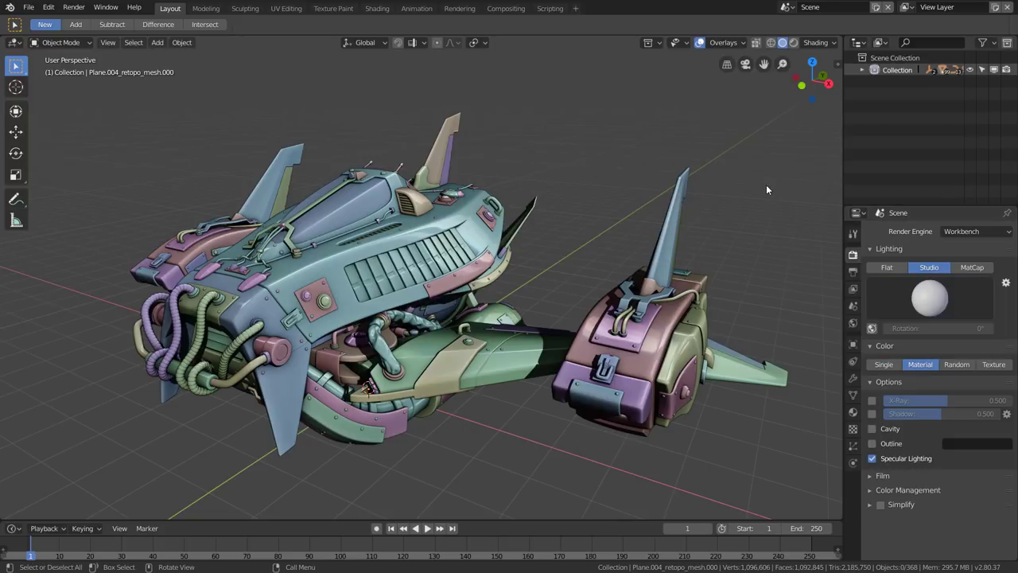
Switch to Rendered shading and light the ship with the red MatCap
left_click(793, 43)
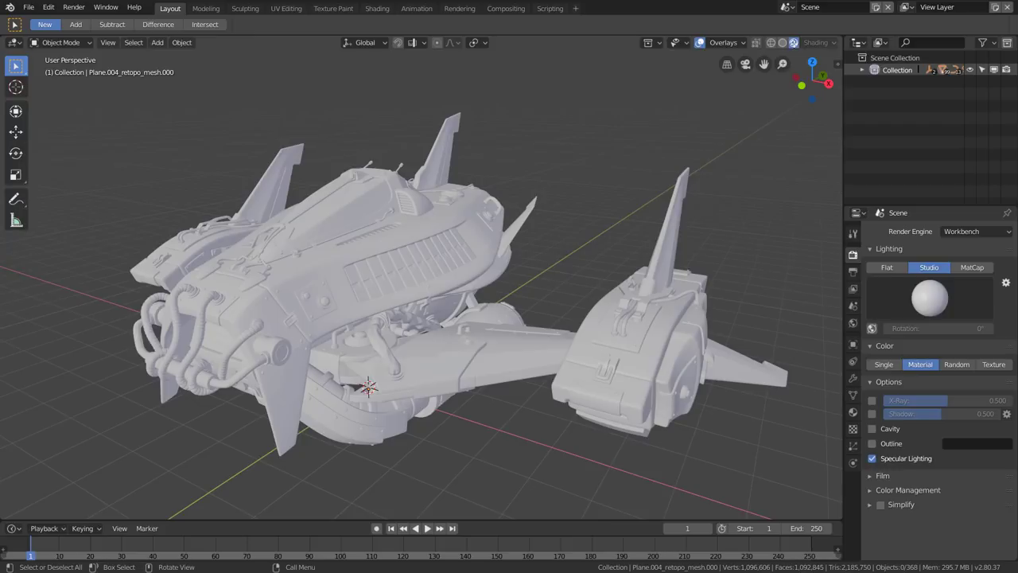
left_click(972, 268)
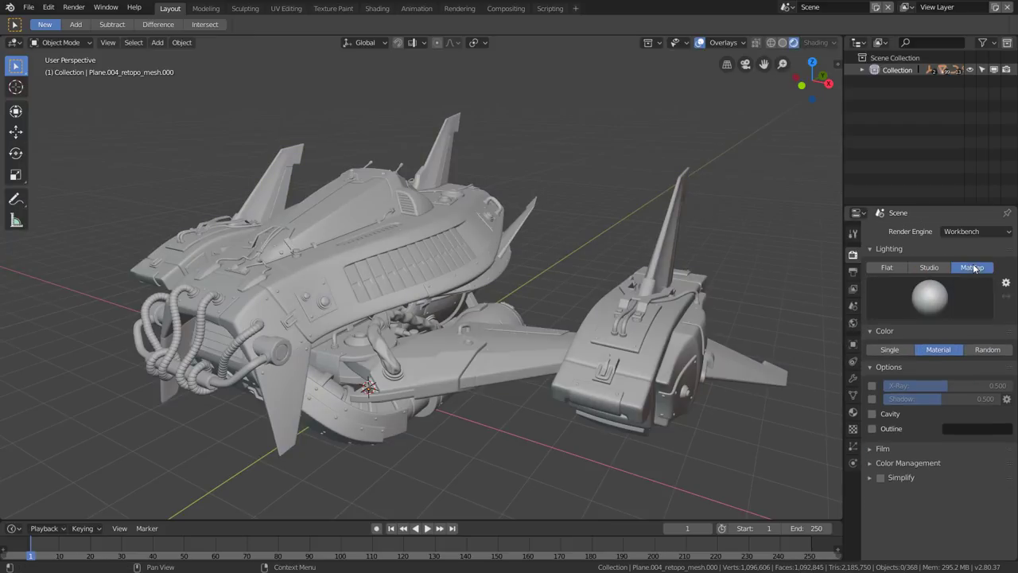
left_click(930, 296)
left_click(973, 378)
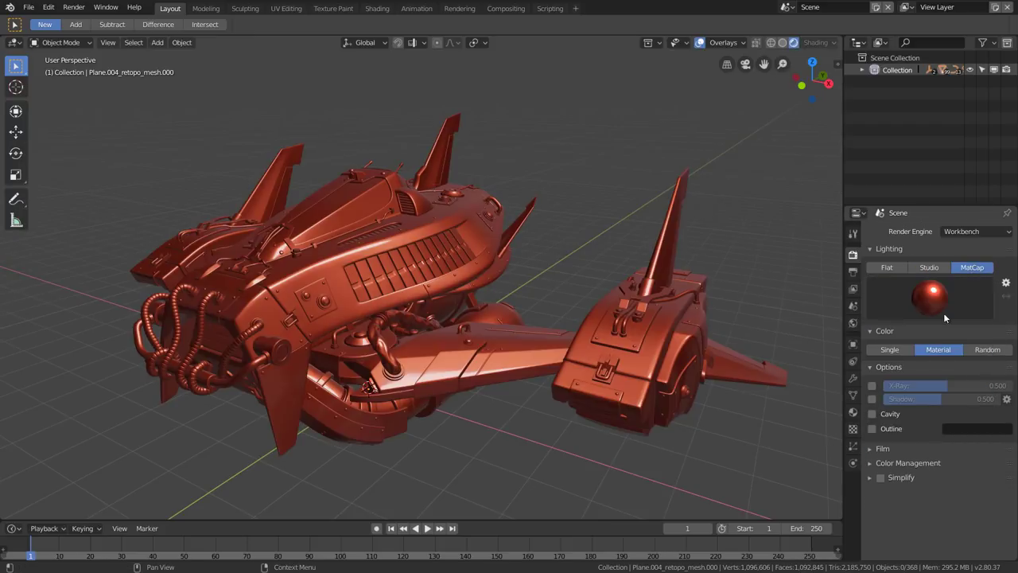
Set the ship's colour mode to Single and pick a new single colour
left_click(890, 349)
left_click(913, 364)
mouse_move(943, 264)
left_mouse_down()
mouse_move(917, 235)
mouse_move(946, 242)
mouse_move(940, 226)
mouse_move(966, 239)
left_mouse_up()
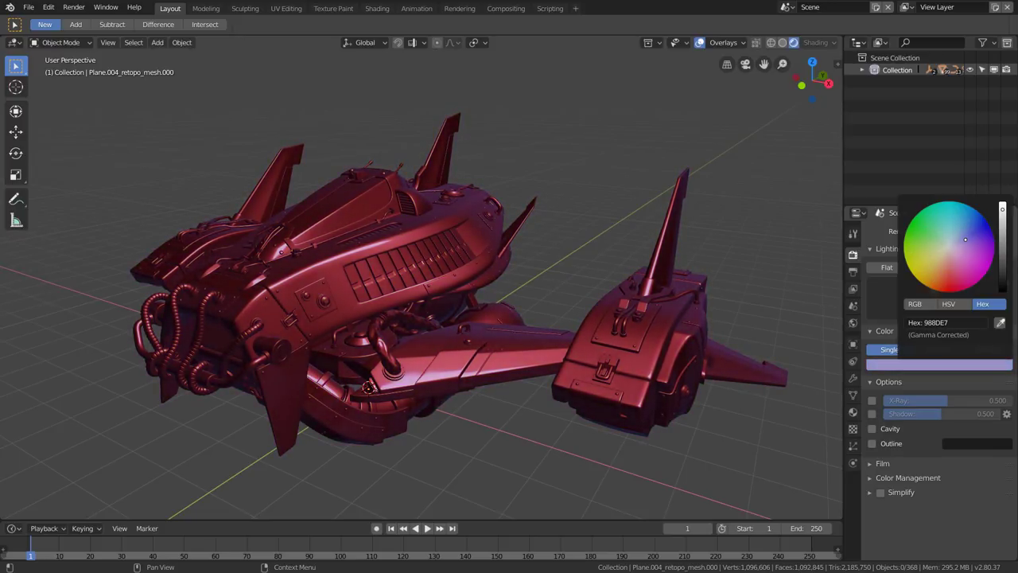
left_click_drag(966, 239, 961, 246)
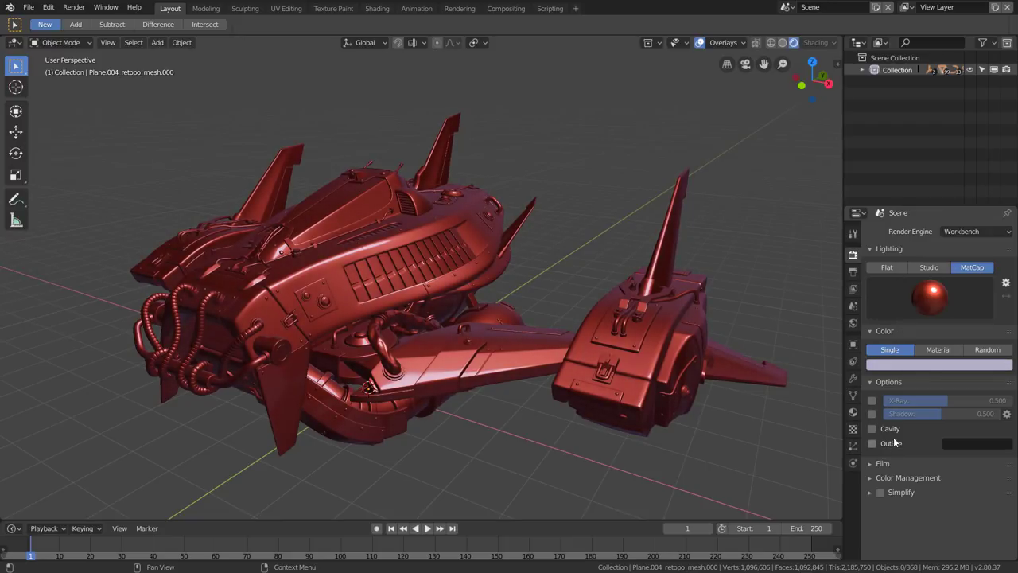
Try X-Ray at about 0.2–0.27 strength, enable the outline, then turn X-Ray off
left_click(873, 400)
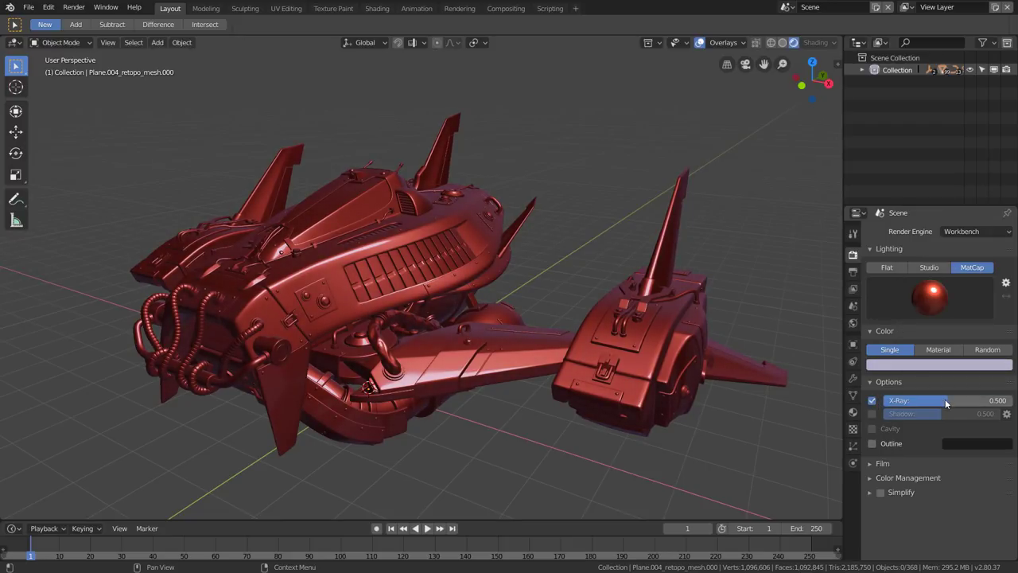
mouse_move(946, 401)
left_mouse_down()
mouse_move(907, 401)
mouse_move(918, 400)
left_mouse_up()
left_click(873, 401)
left_click(873, 401)
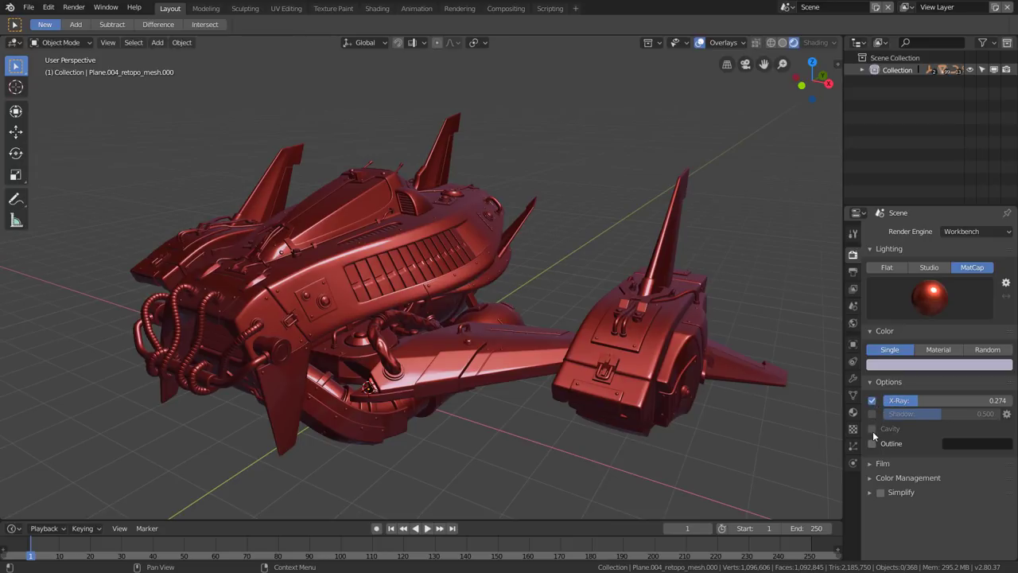
left_click(873, 443)
left_click(873, 401)
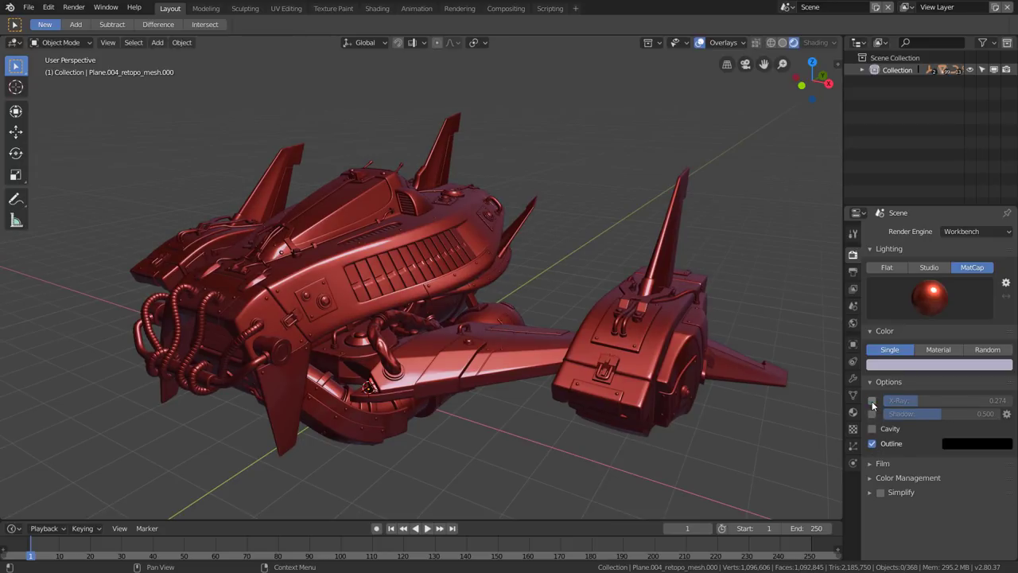
Enable cavity with ridge 1.411 and shadows at full 1.000 strength
left_click(873, 428)
left_click_drag(907, 459, 995, 458)
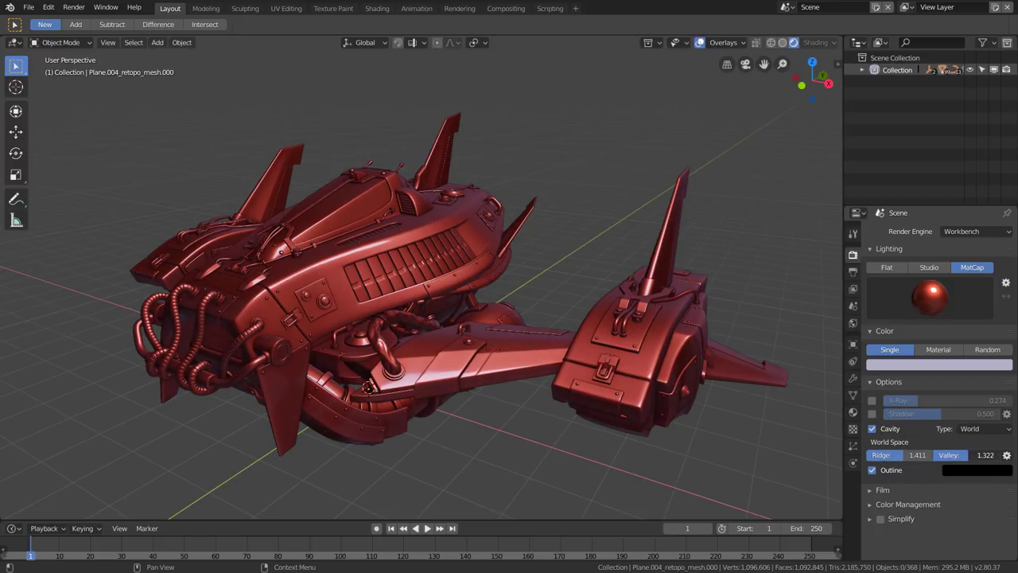
left_click(873, 414)
left_click_drag(915, 414, 986, 414)
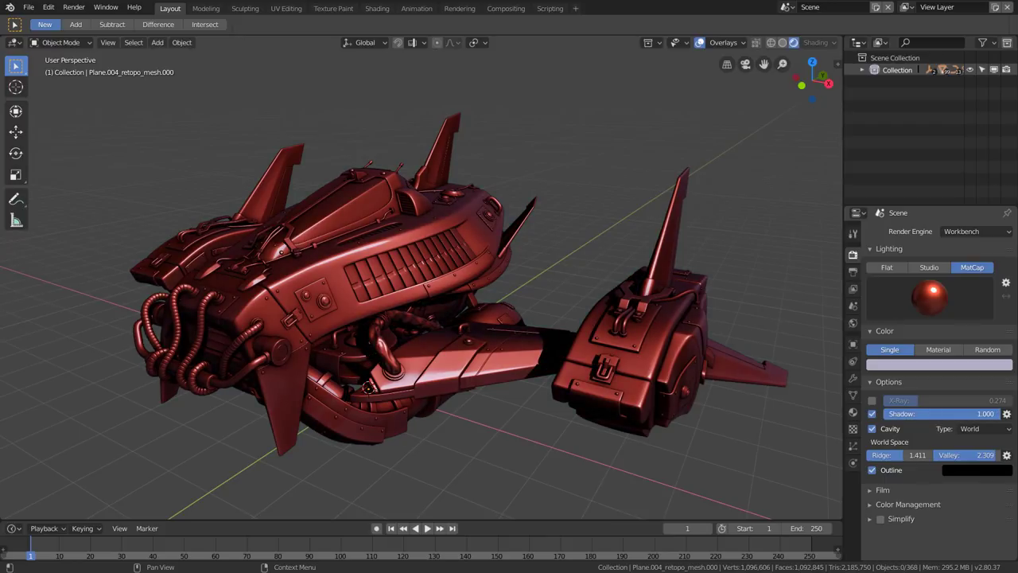
left_click(918, 299)
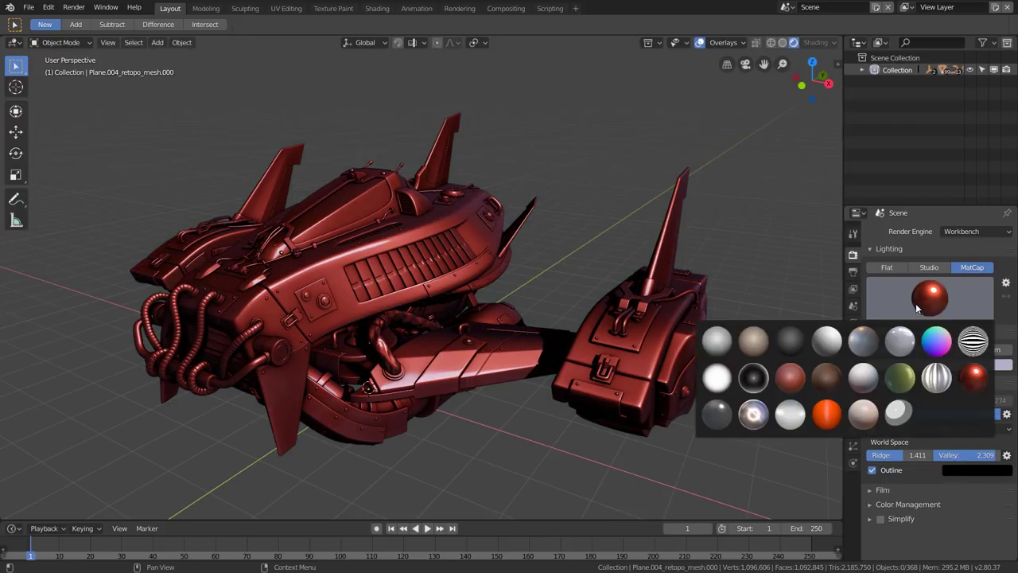
Replace the red MatCap with a grey one and make the ship's single colour orange
left_click(902, 344)
left_click(914, 363)
mouse_move(946, 260)
left_mouse_down()
mouse_move(945, 288)
mouse_move(937, 285)
left_mouse_up()
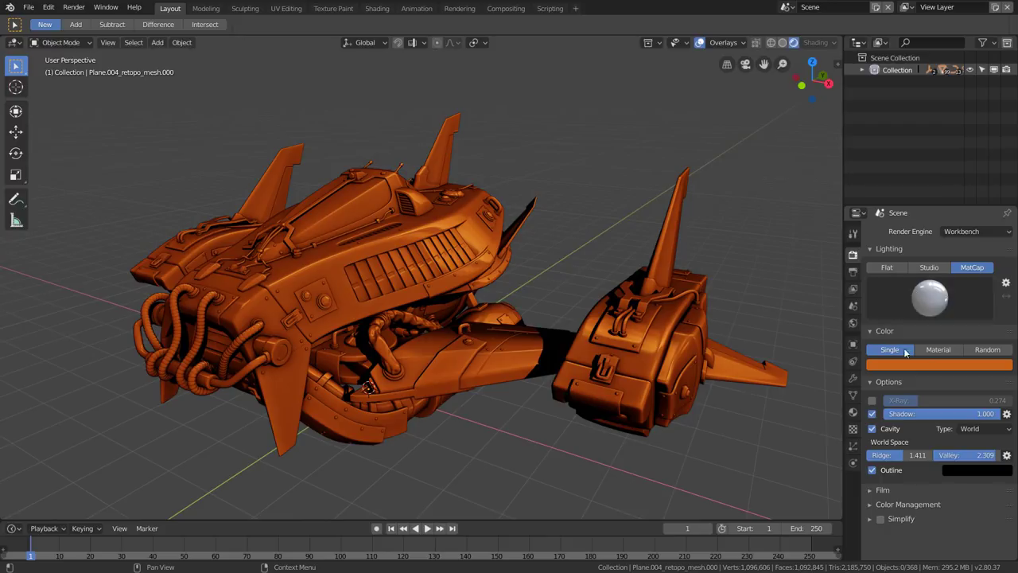
left_click(926, 307)
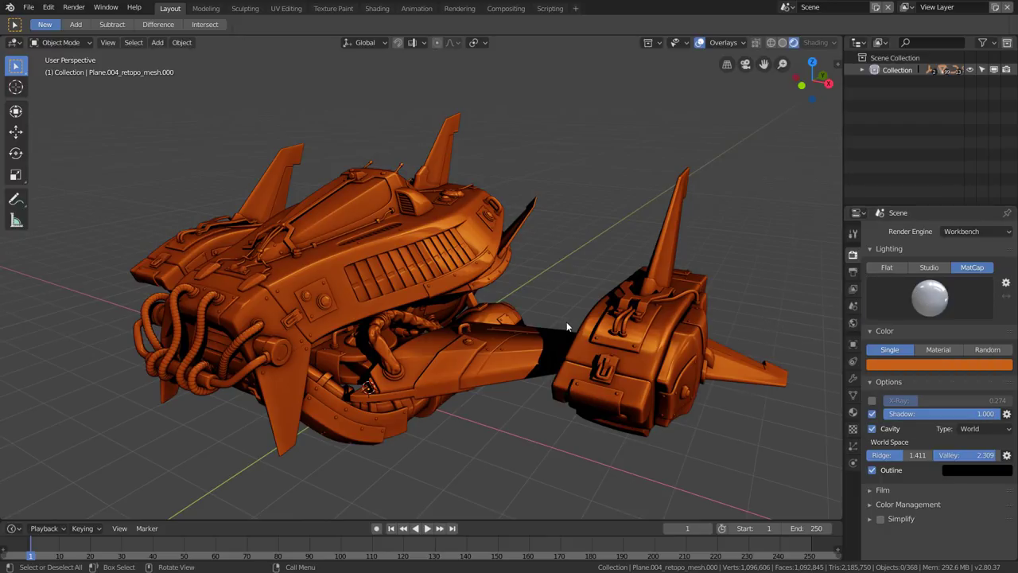
middle_click_drag(566, 321, 567, 322)
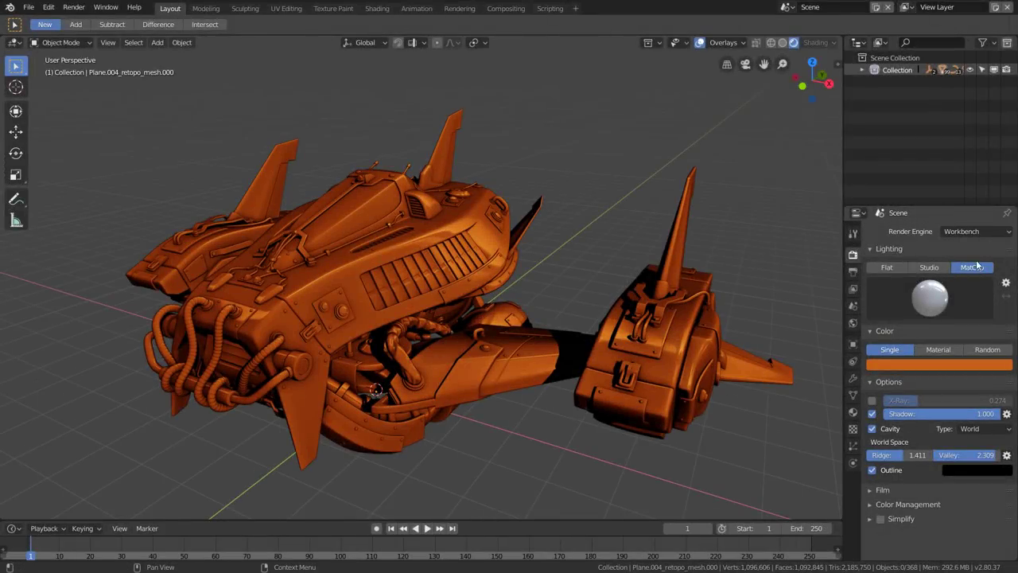
Keep the grey MatCap and Workbench render engine, then open the top-bar Render menu
left_click(930, 298)
left_click(926, 296)
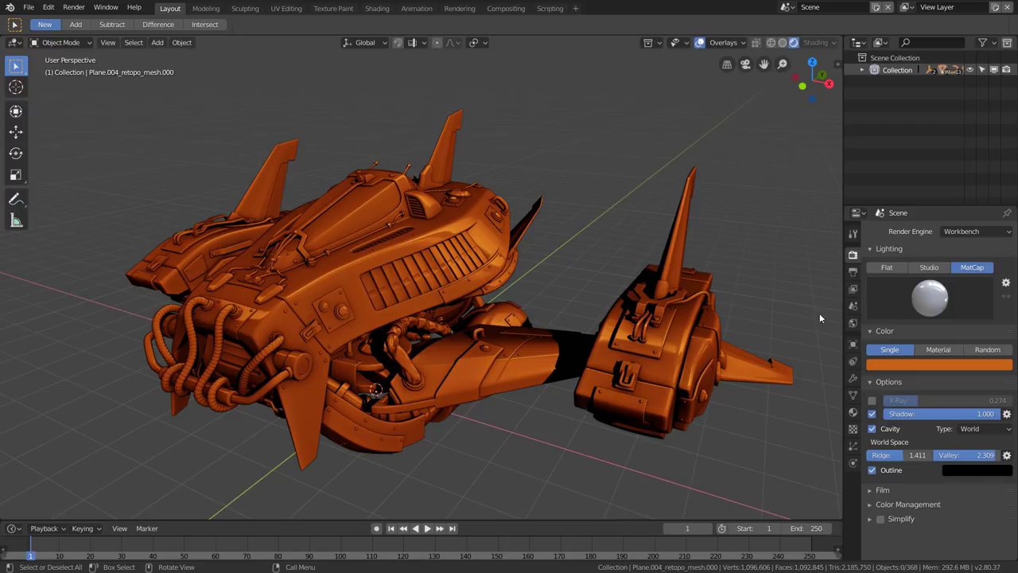
left_click(973, 232)
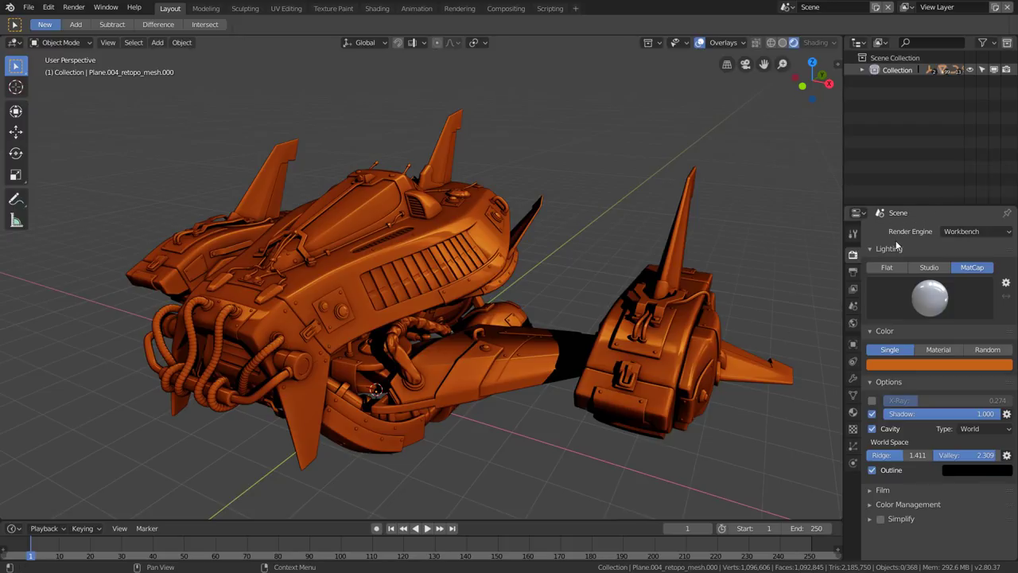
left_click(955, 234)
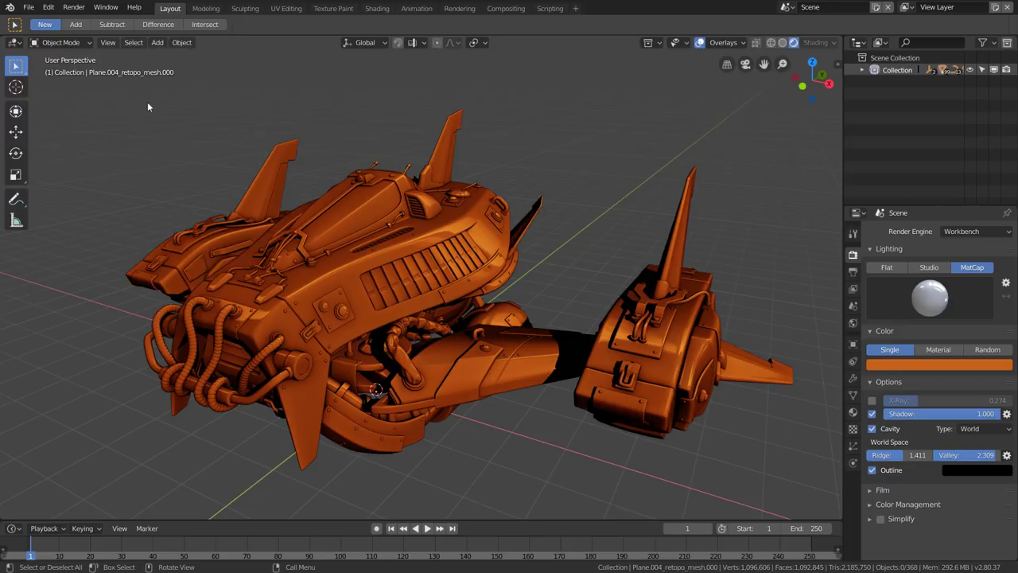
left_click(73, 7)
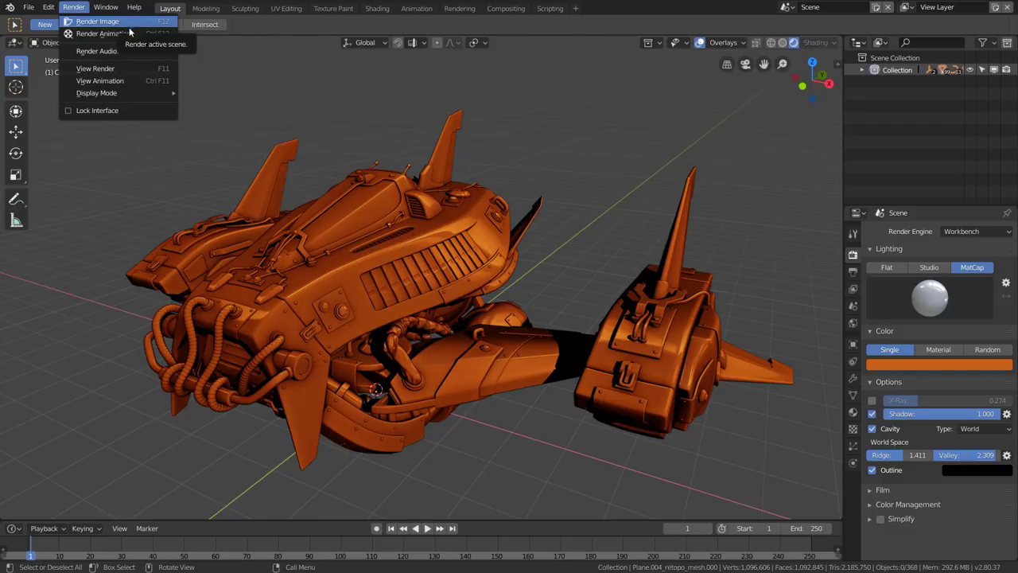
Review the output resolution, frame rate and format, then return to the Workbench render settings
key("Escape")
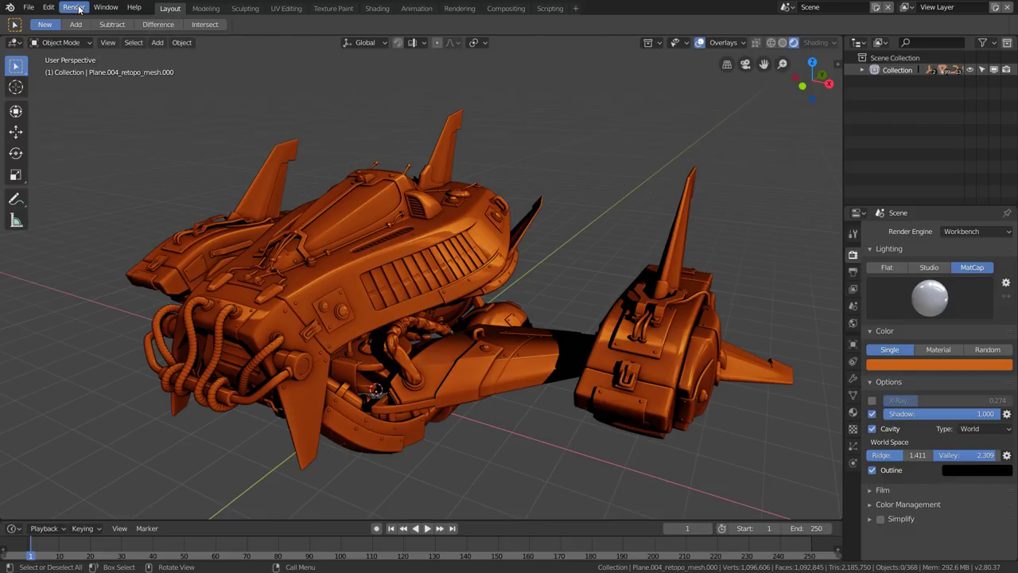
left_click(73, 7)
left_click(854, 272)
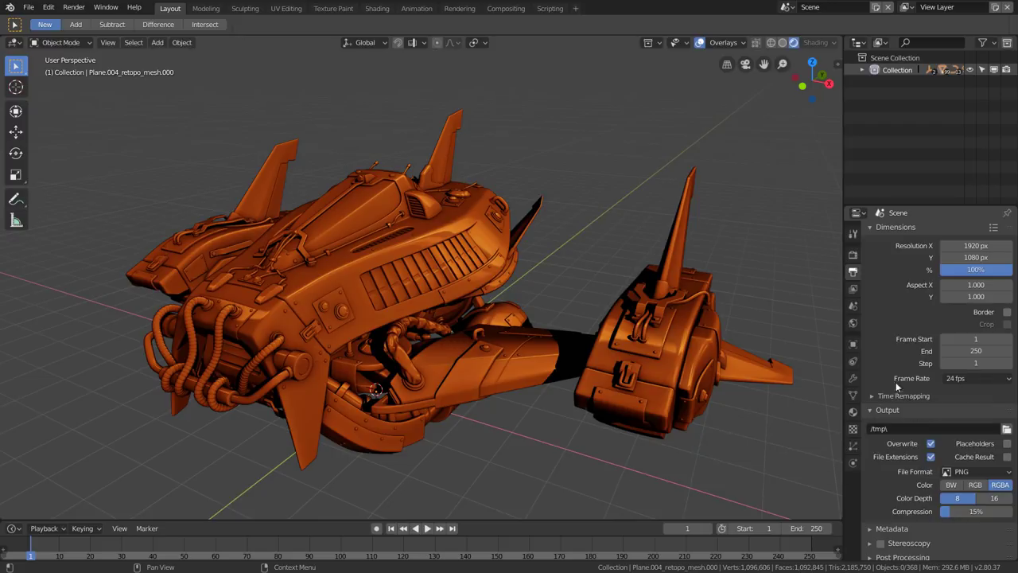
left_click(854, 256)
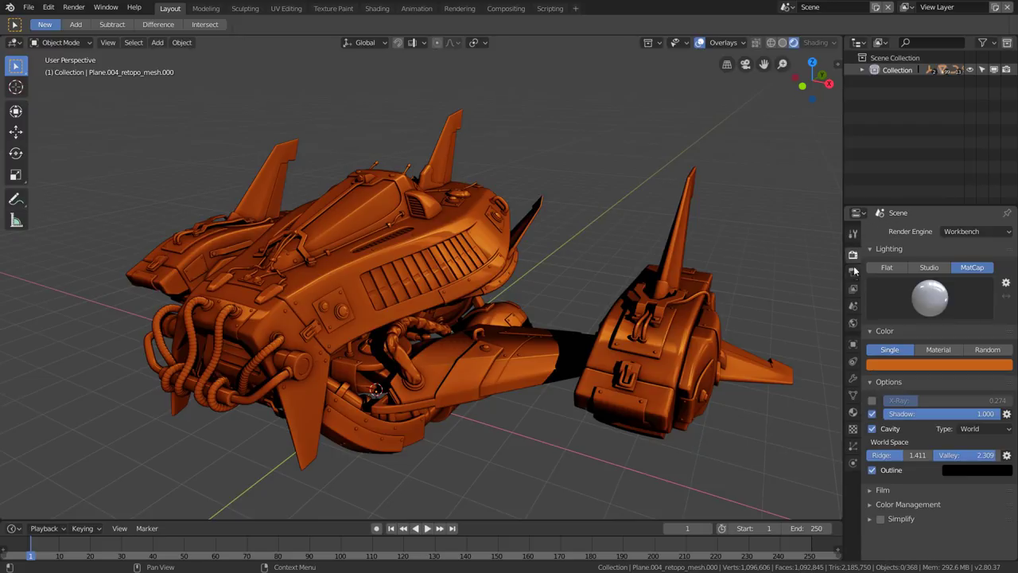